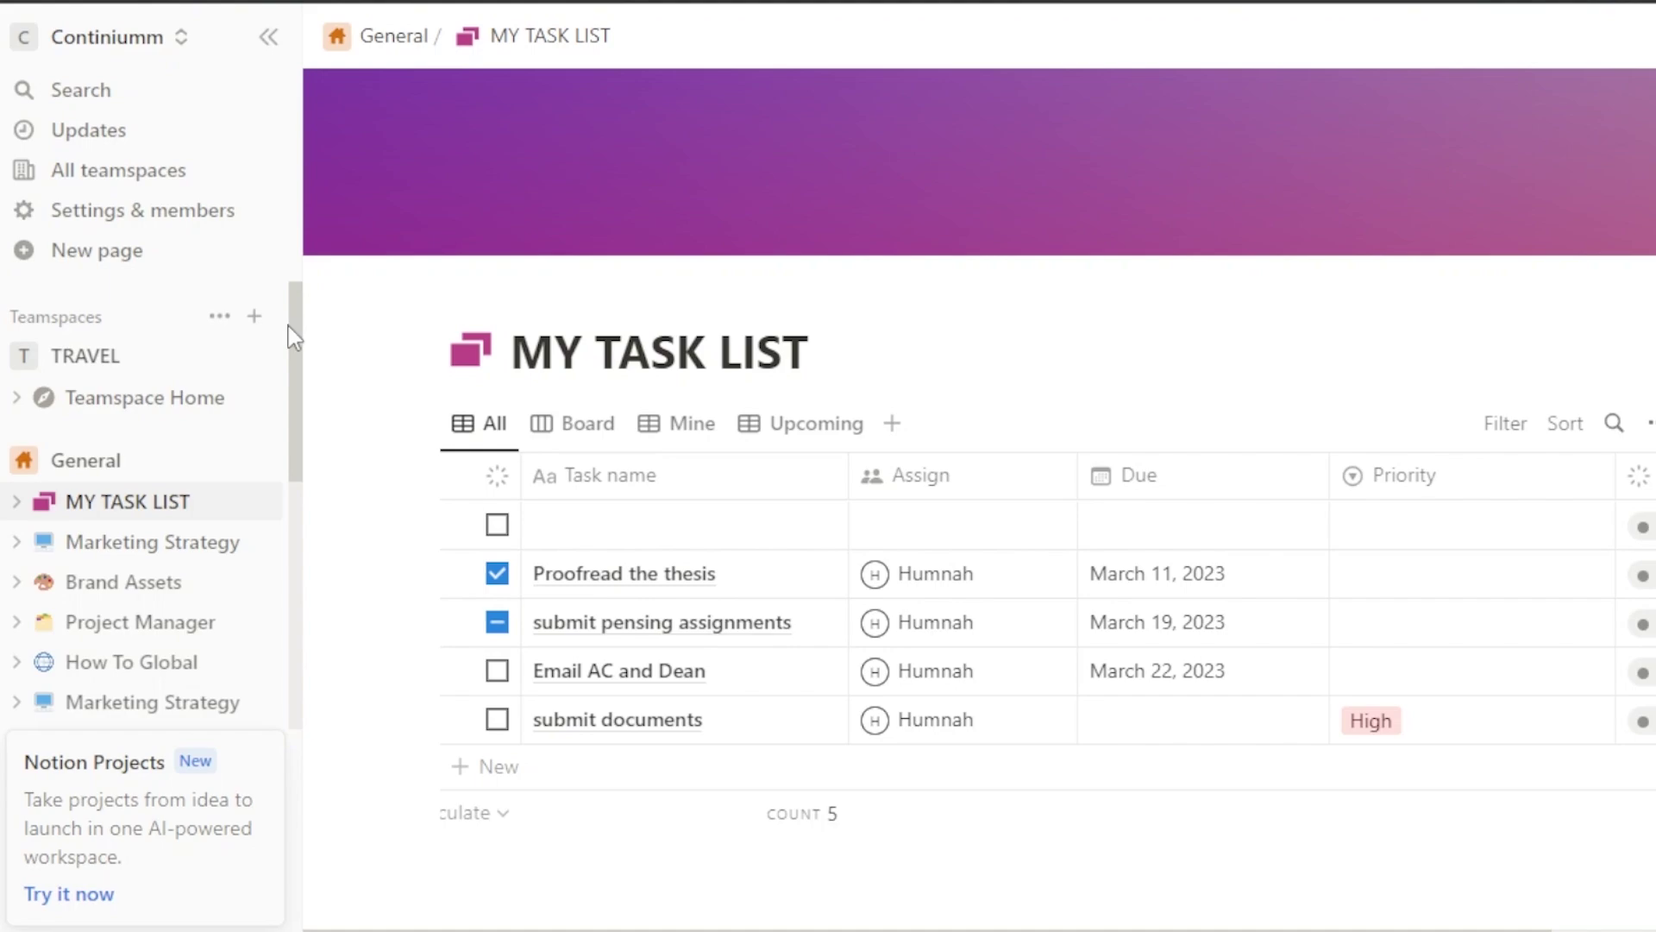
Widen the sidebar slightly, then narrow it back to its original width
mouse_move(296, 325)
mouse_down()
mouse_move(307, 585)
mouse_move(311, 342)
mouse_up()
drag(313, 275, 312, 267)
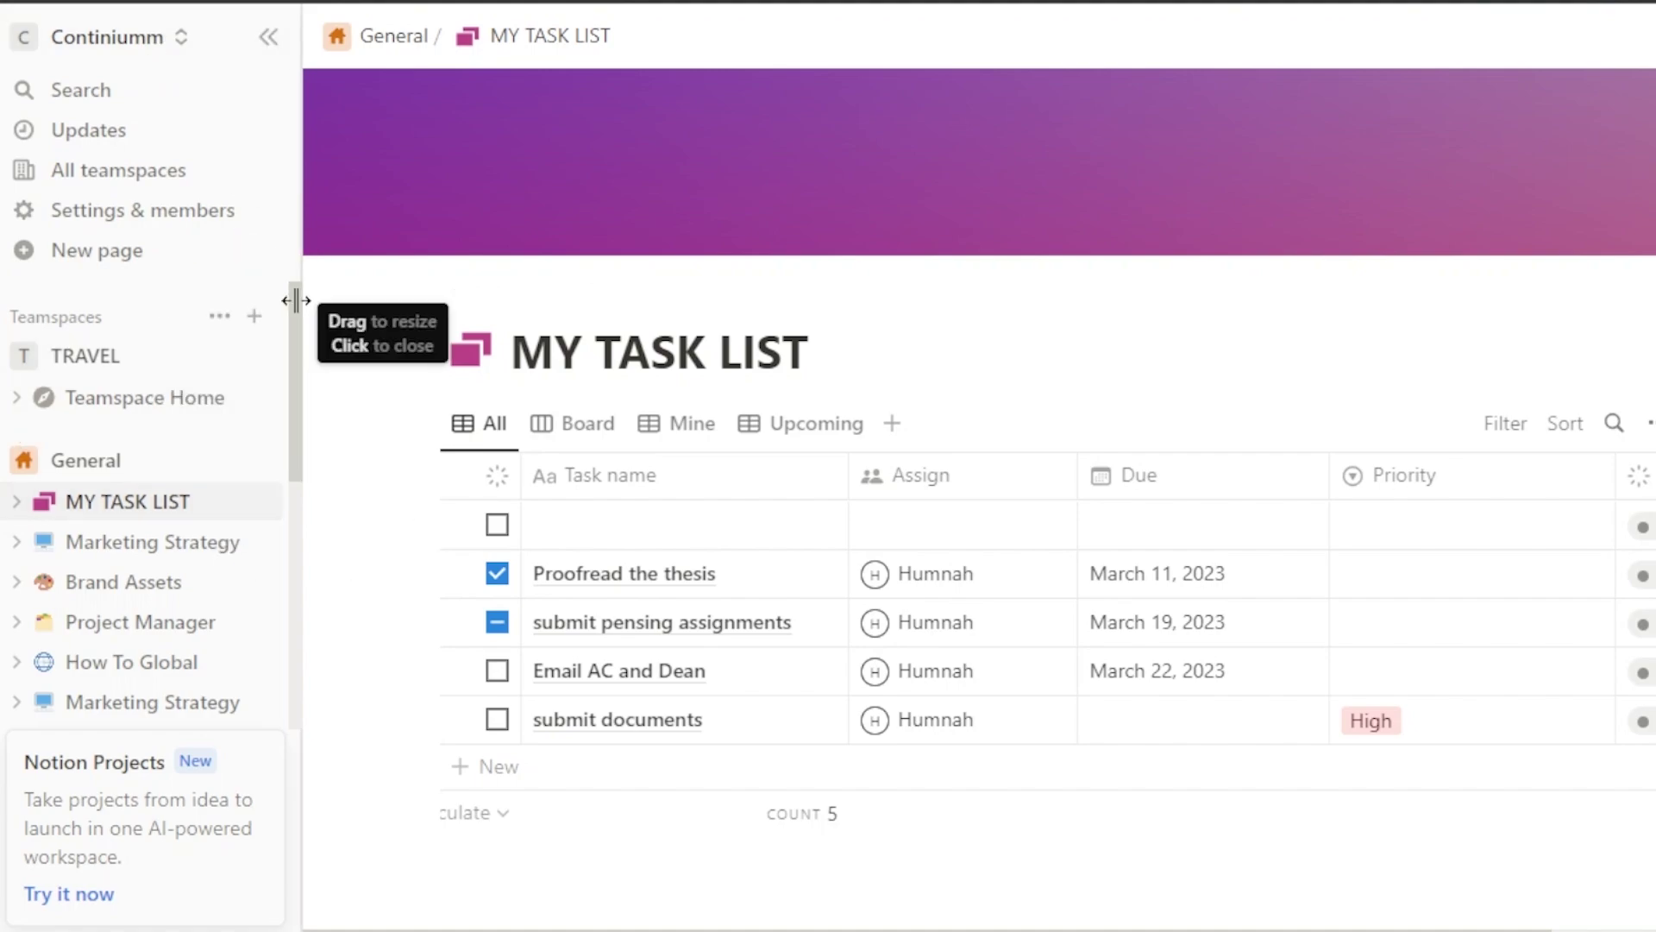
drag(303, 316, 345, 314)
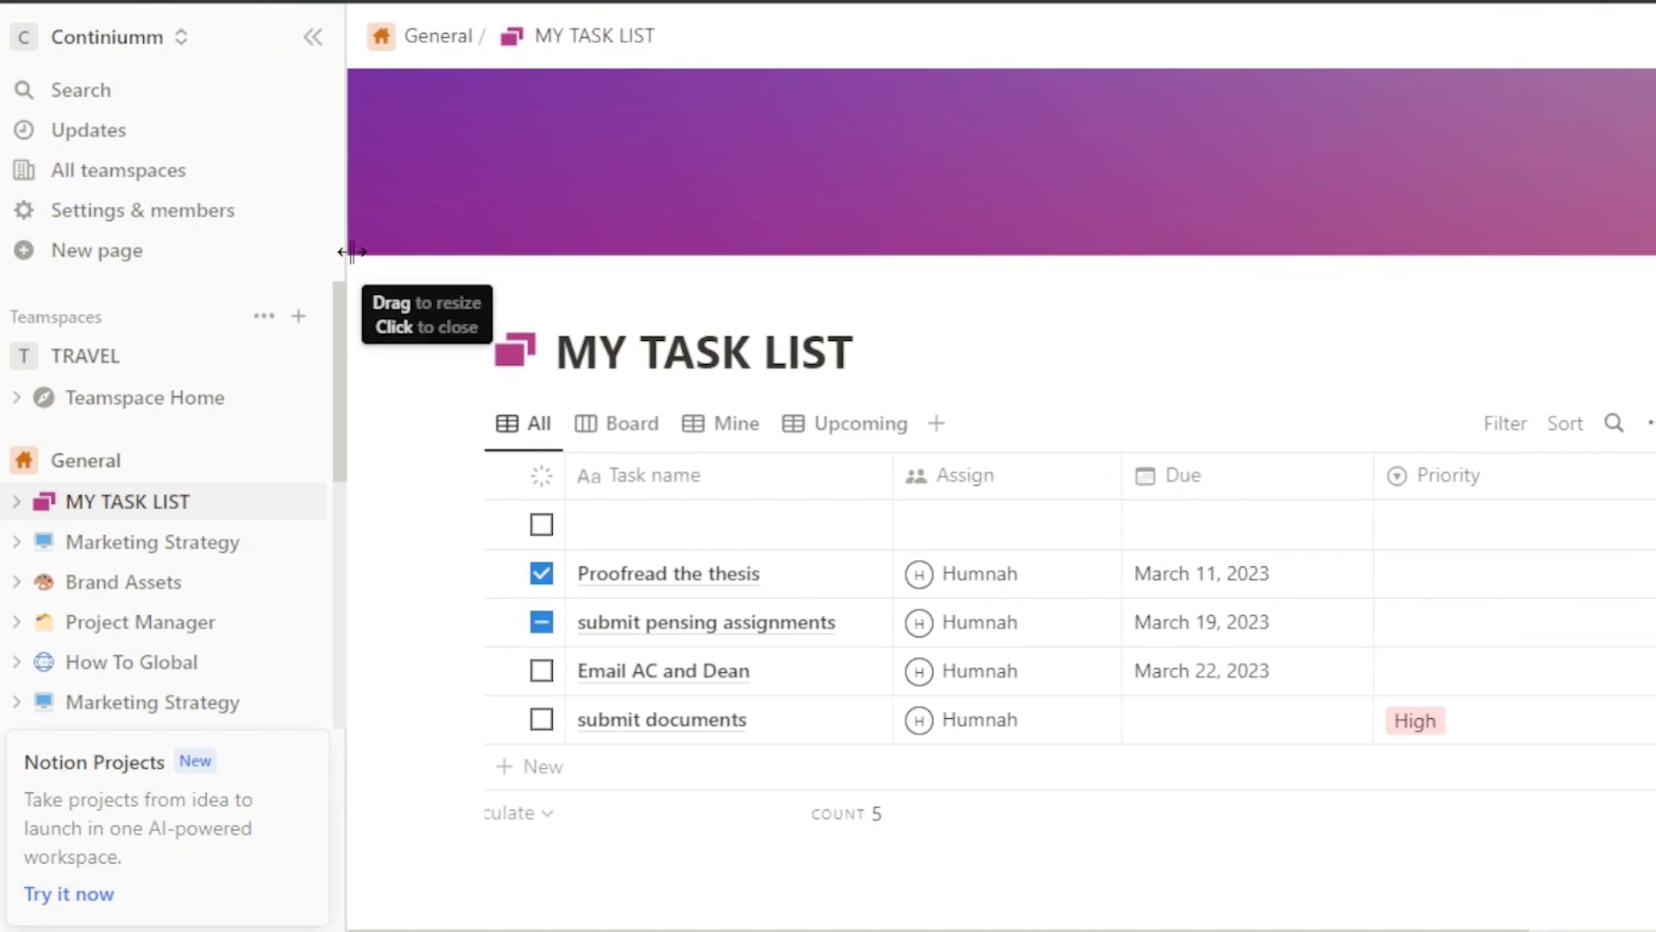
drag(351, 254, 298, 268)
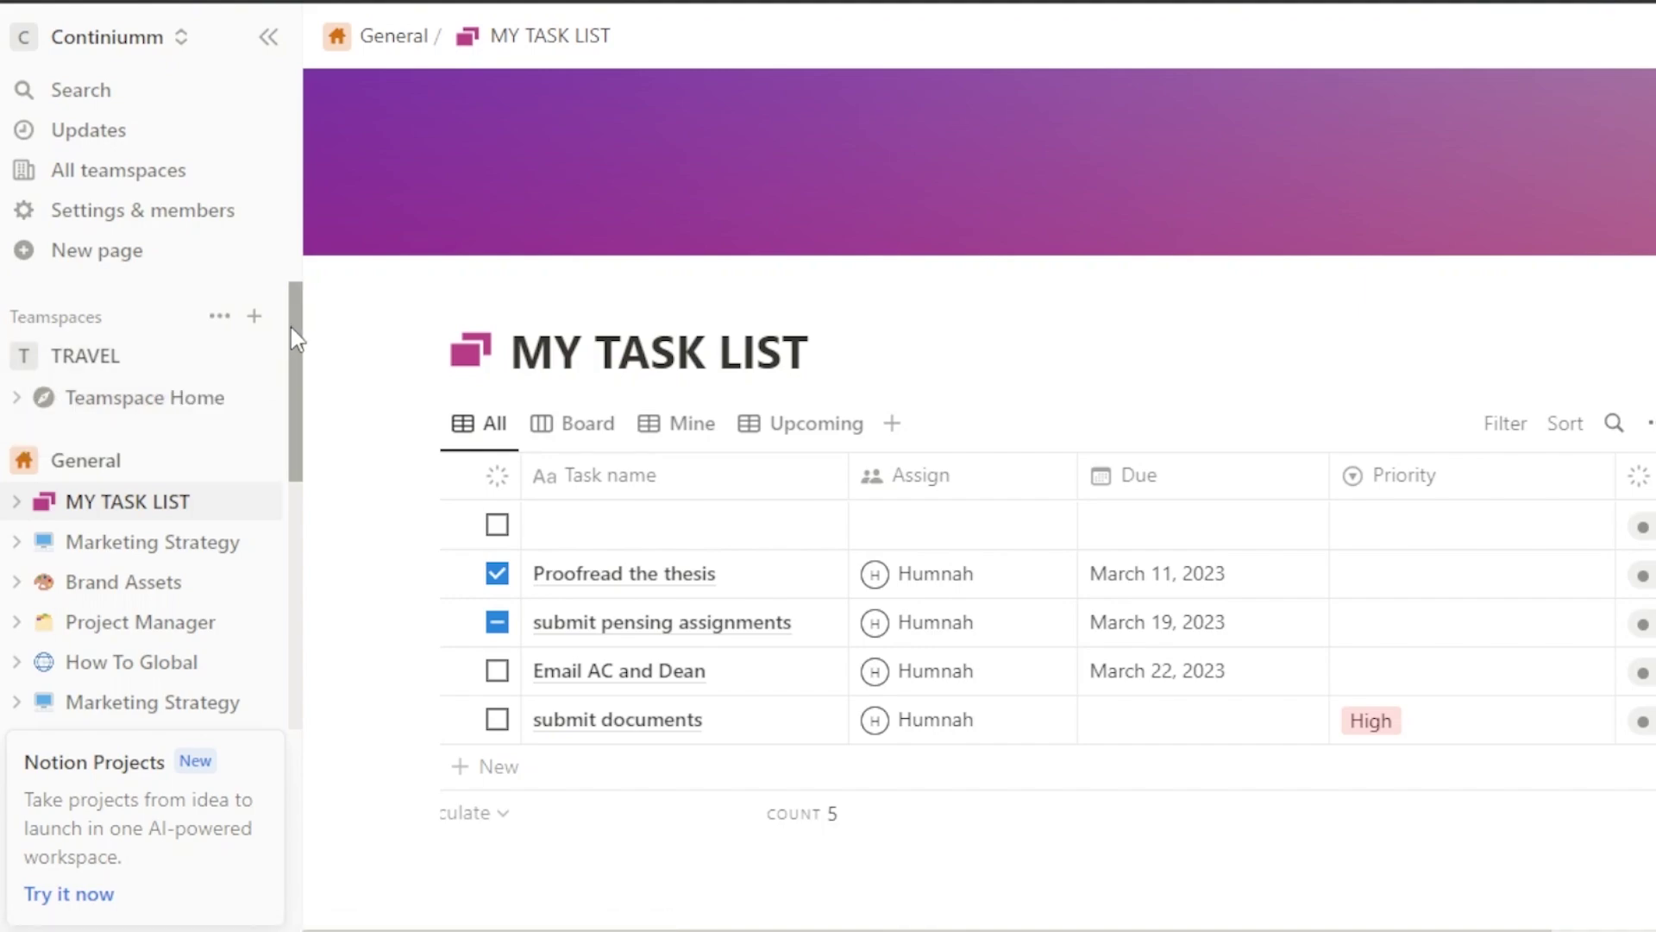
mouse_move(291, 327)
mouse_down()
mouse_move(291, 422)
mouse_move(293, 334)
mouse_up()
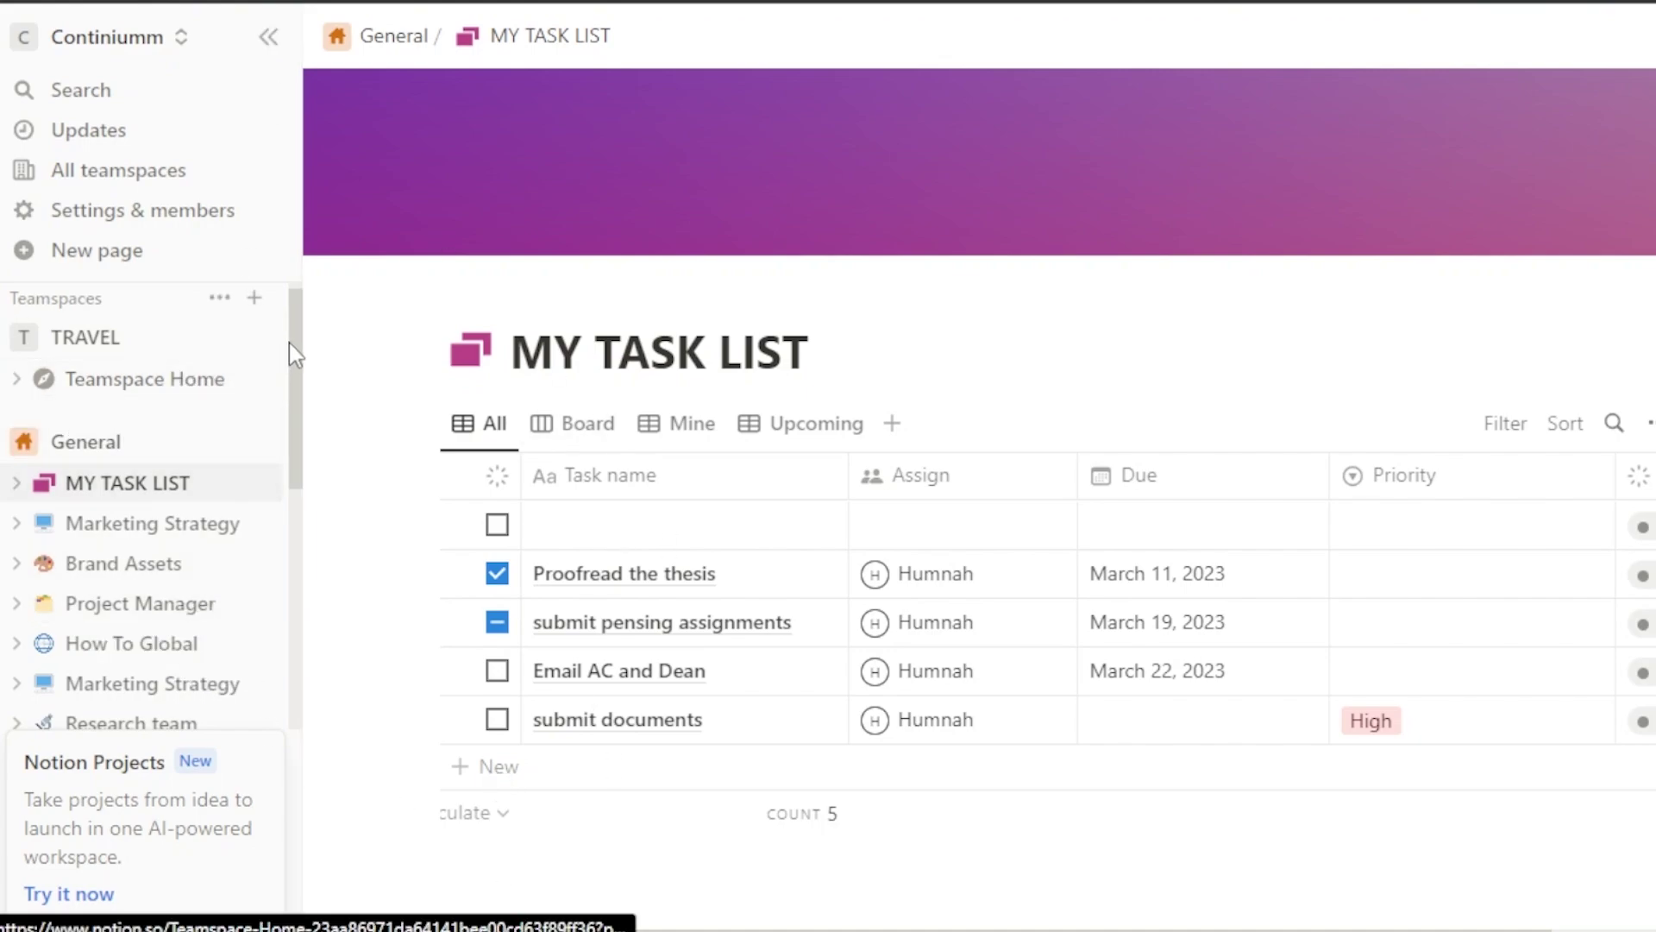
drag(291, 333, 296, 259)
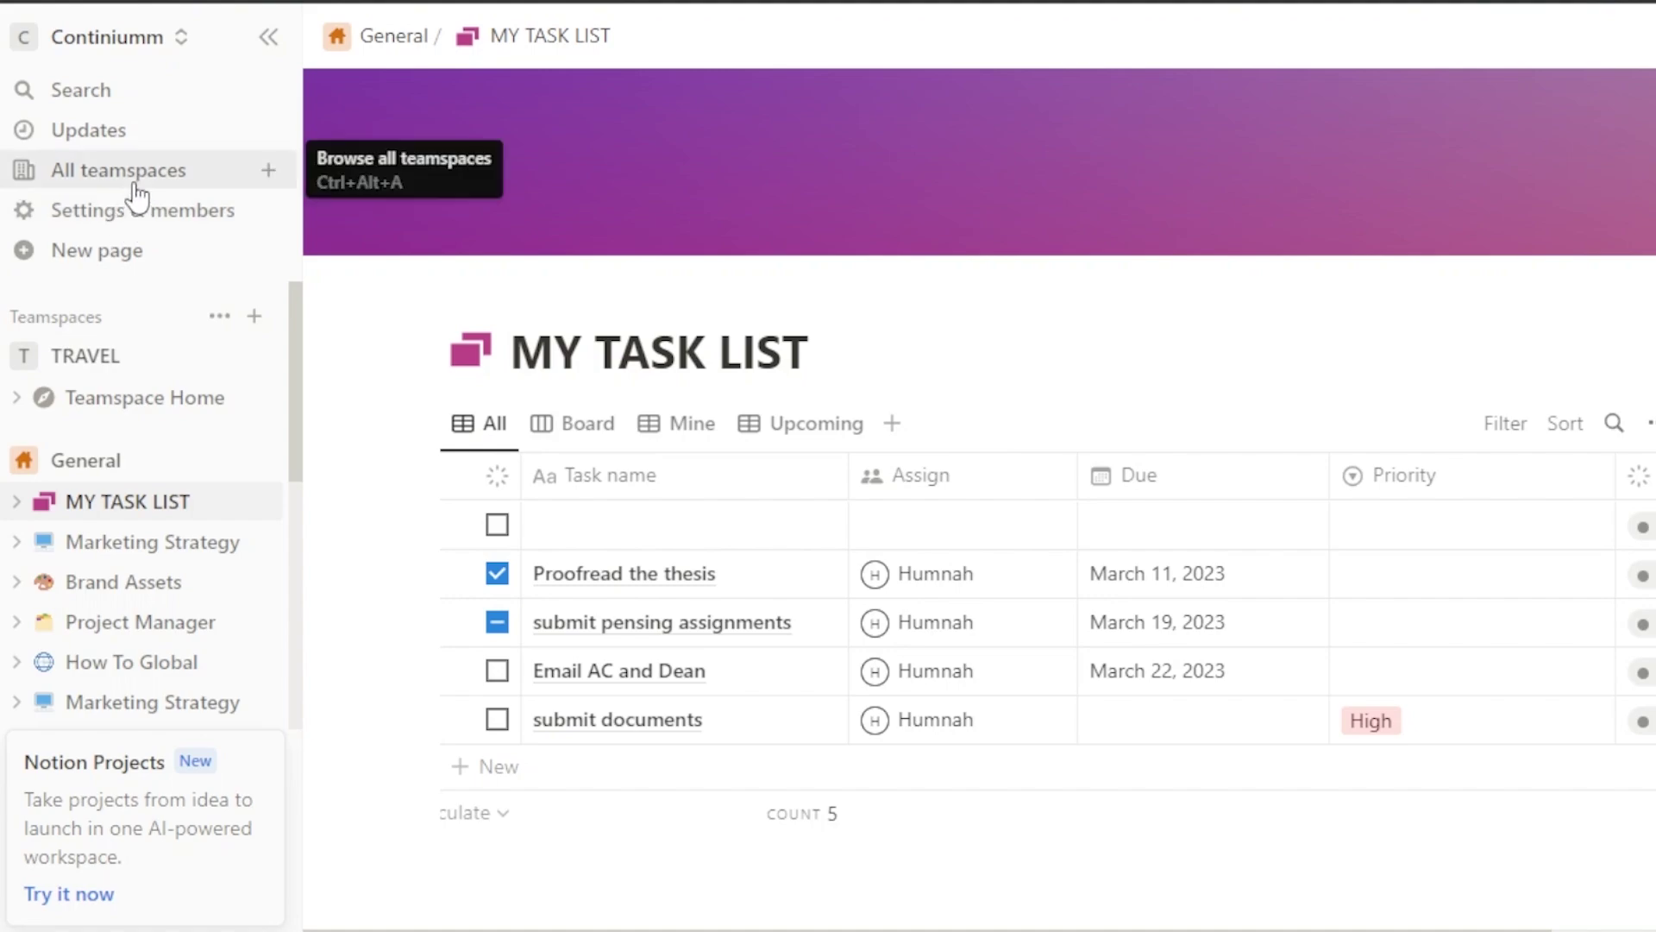
Browse all teamspaces, then go back and open the workspace Settings & members page
click(201, 186)
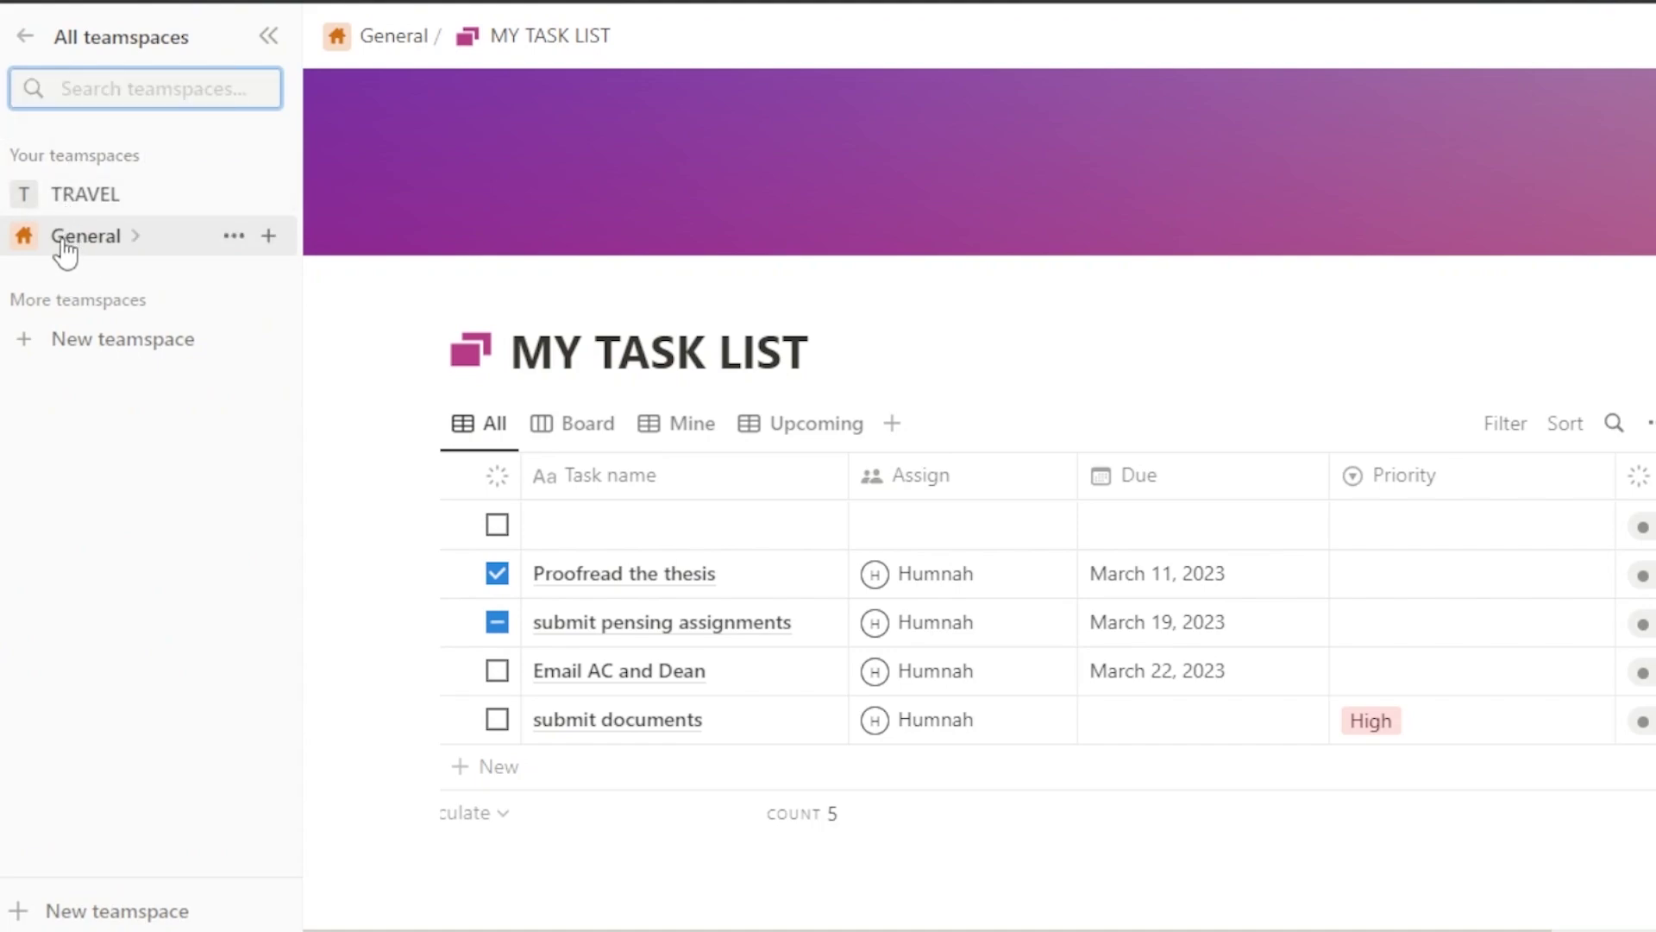
click(25, 39)
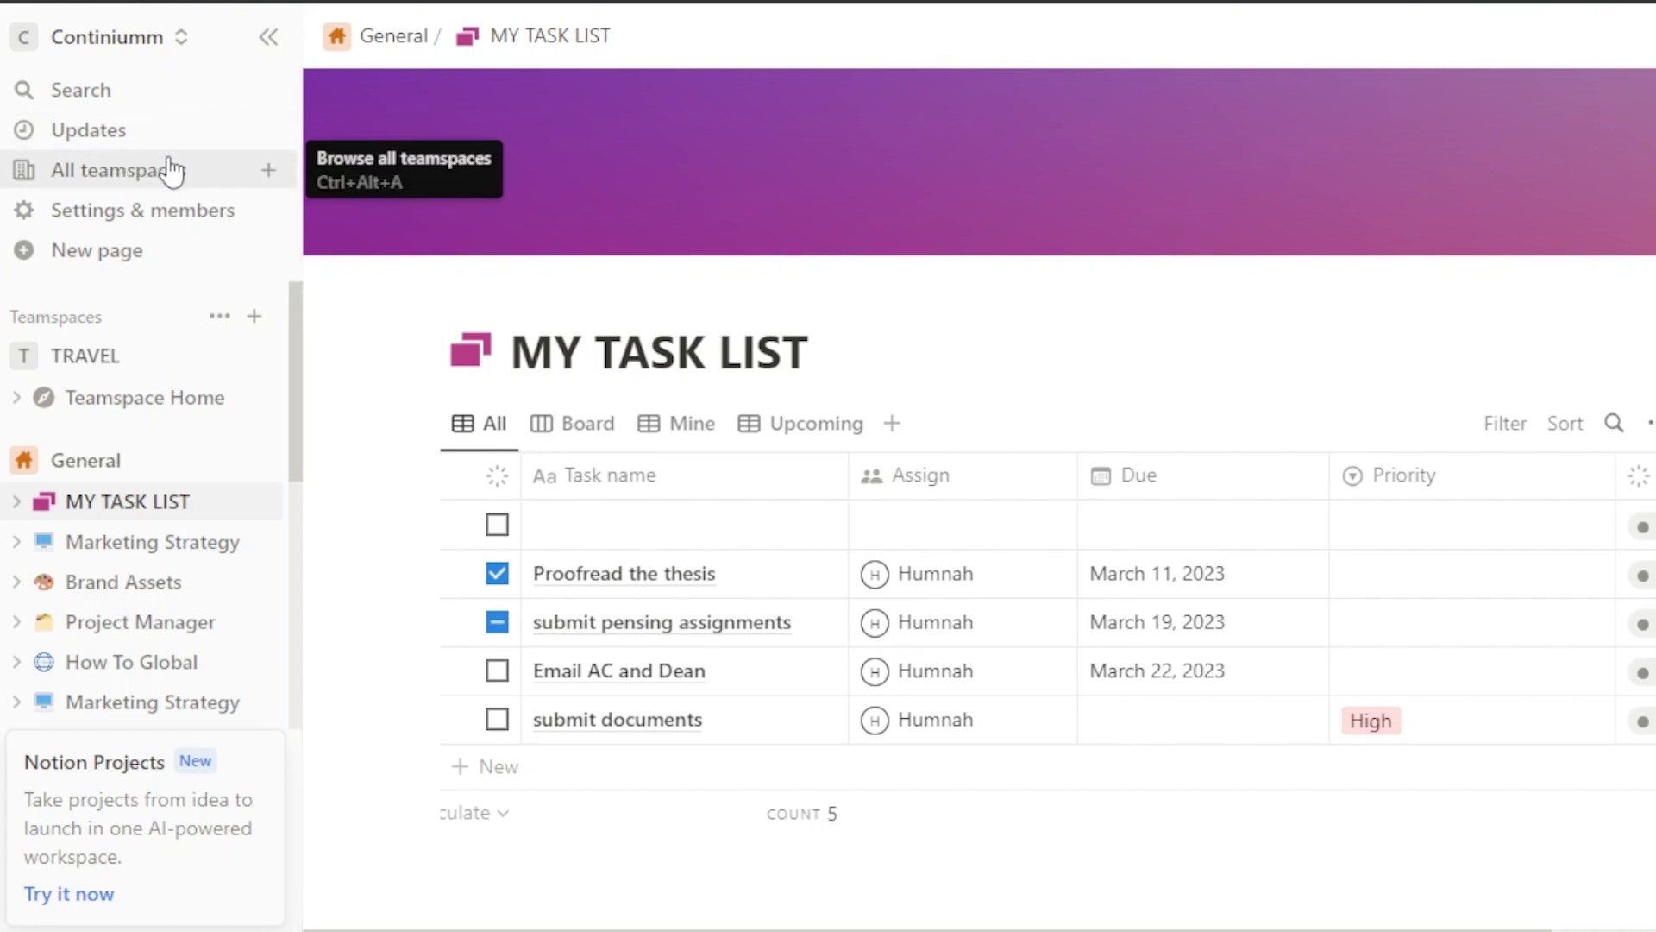
click(171, 211)
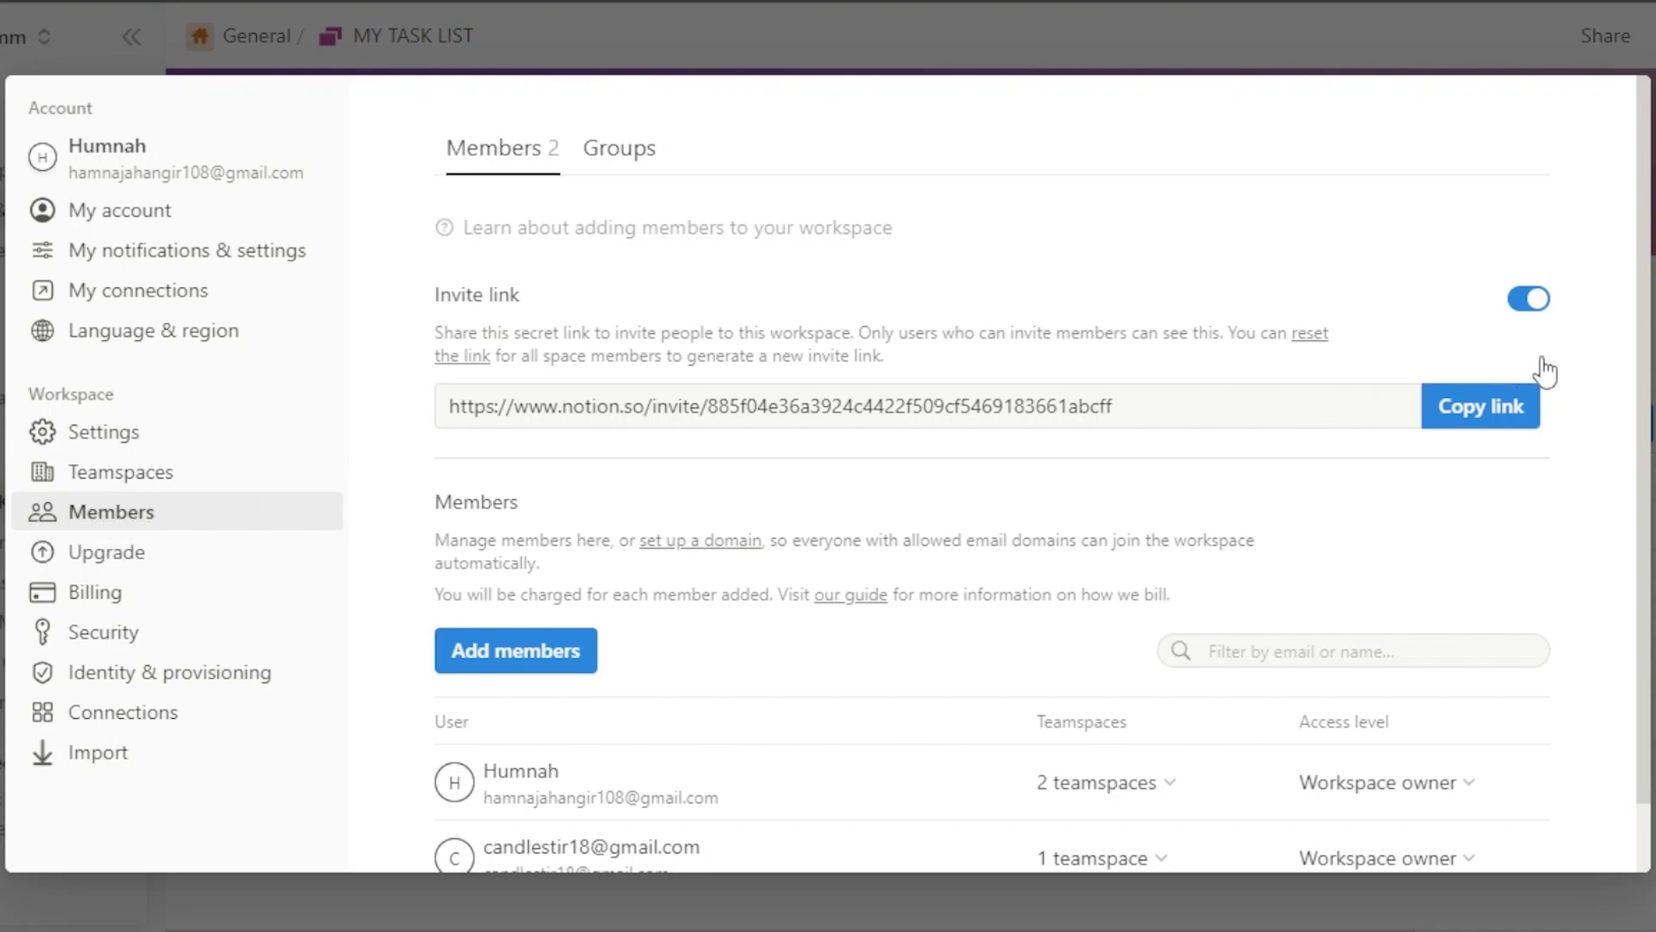
Scroll through the two listed members, then close settings back to MY TASK LIST
scroll(1651, 634, down, 2)
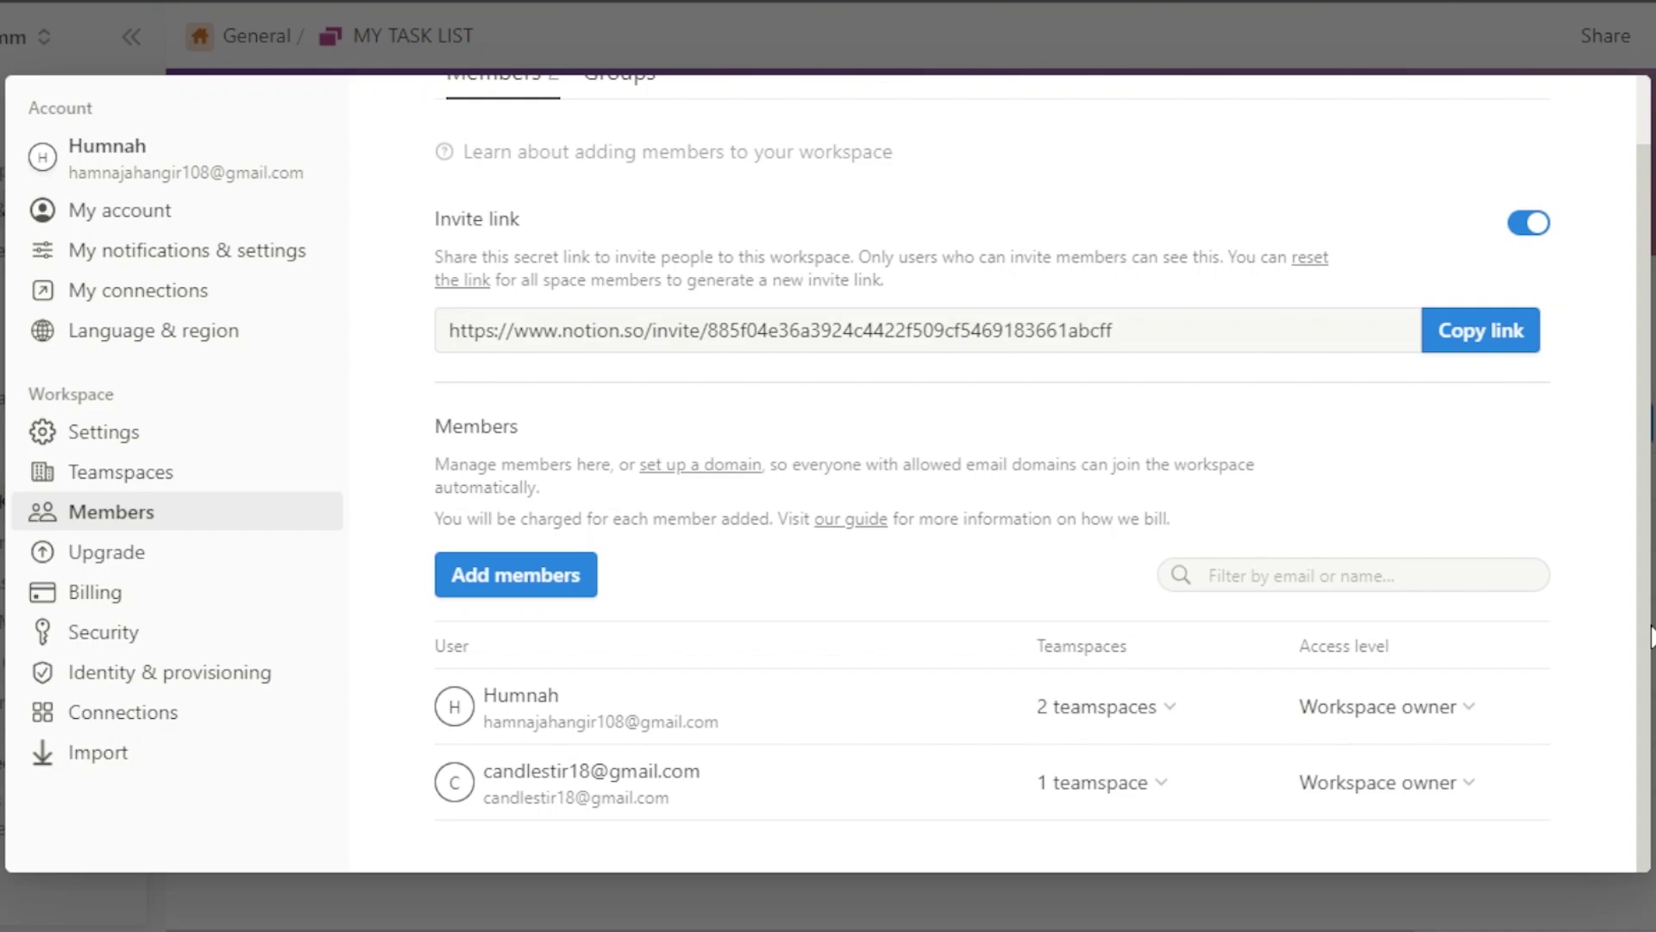
scroll(1651, 630, up, 2)
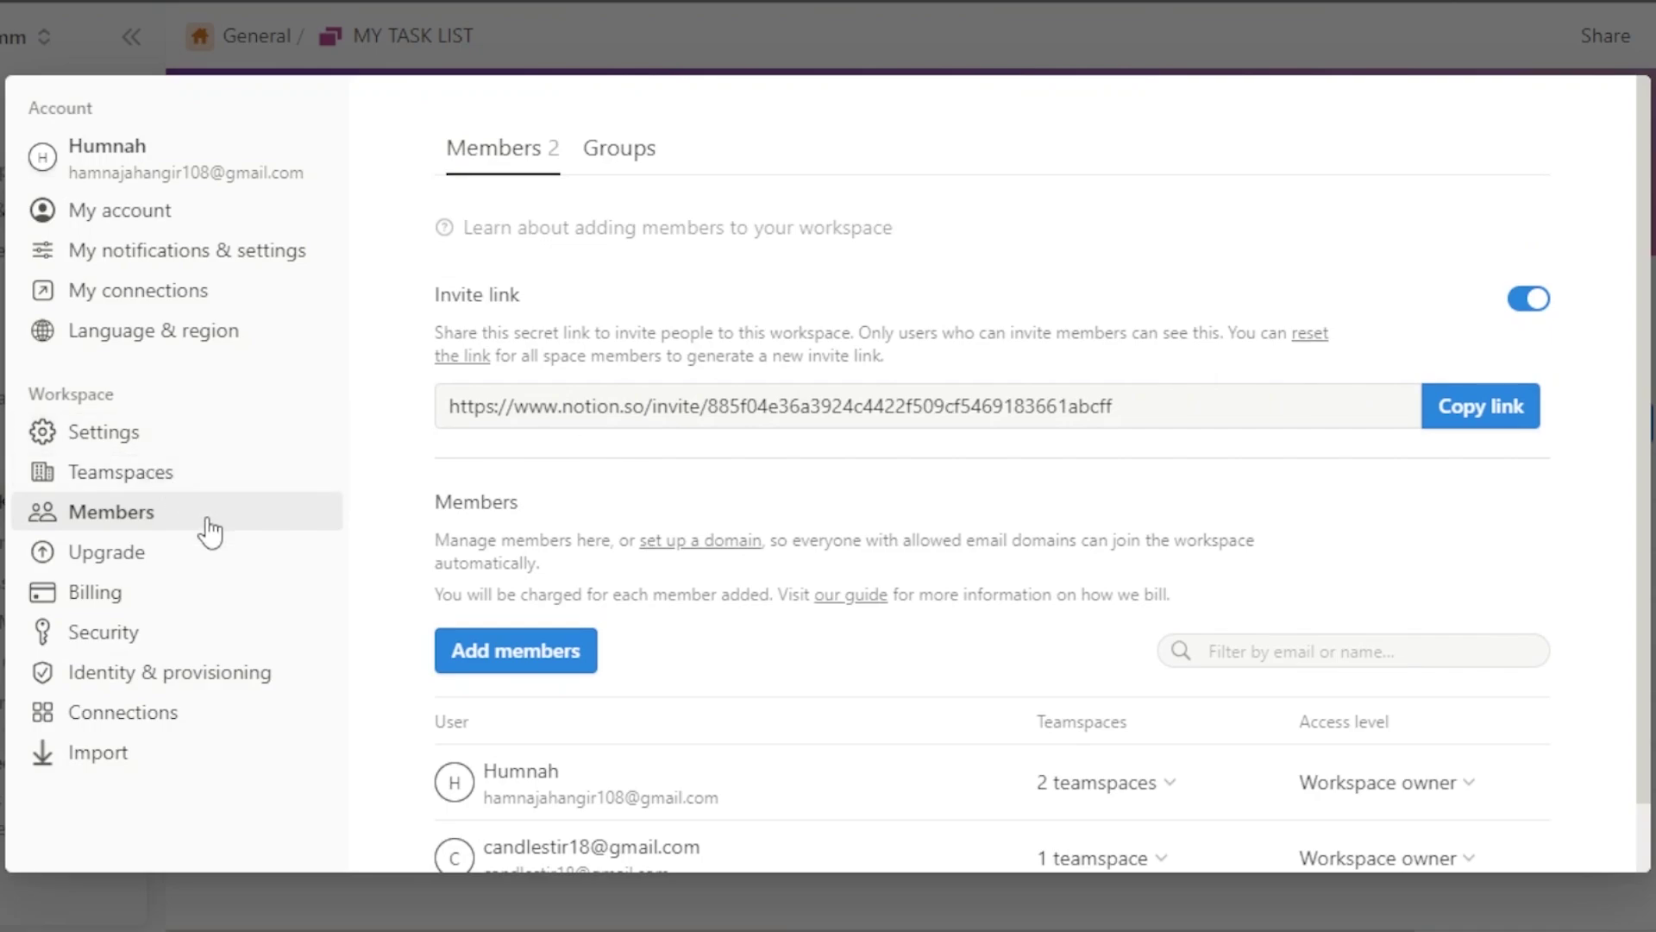
click(1220, 33)
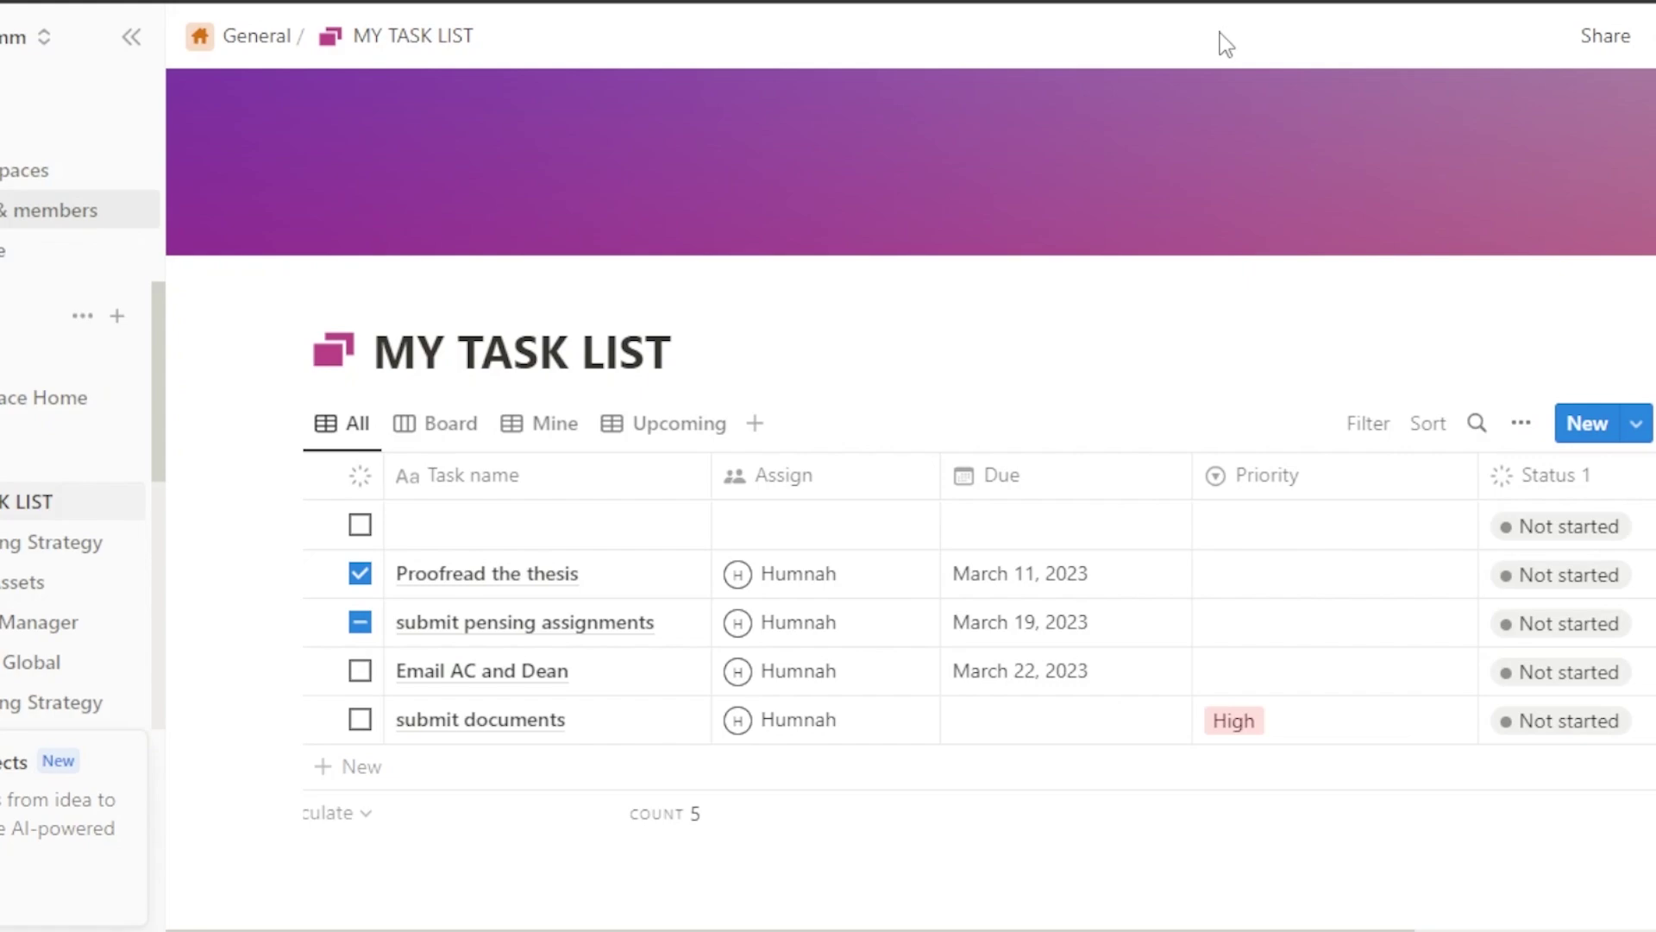
Collapse the sidebar and invite the guest's pasted e-mail address to MY TASK LIST
key(ctrl+backslash)
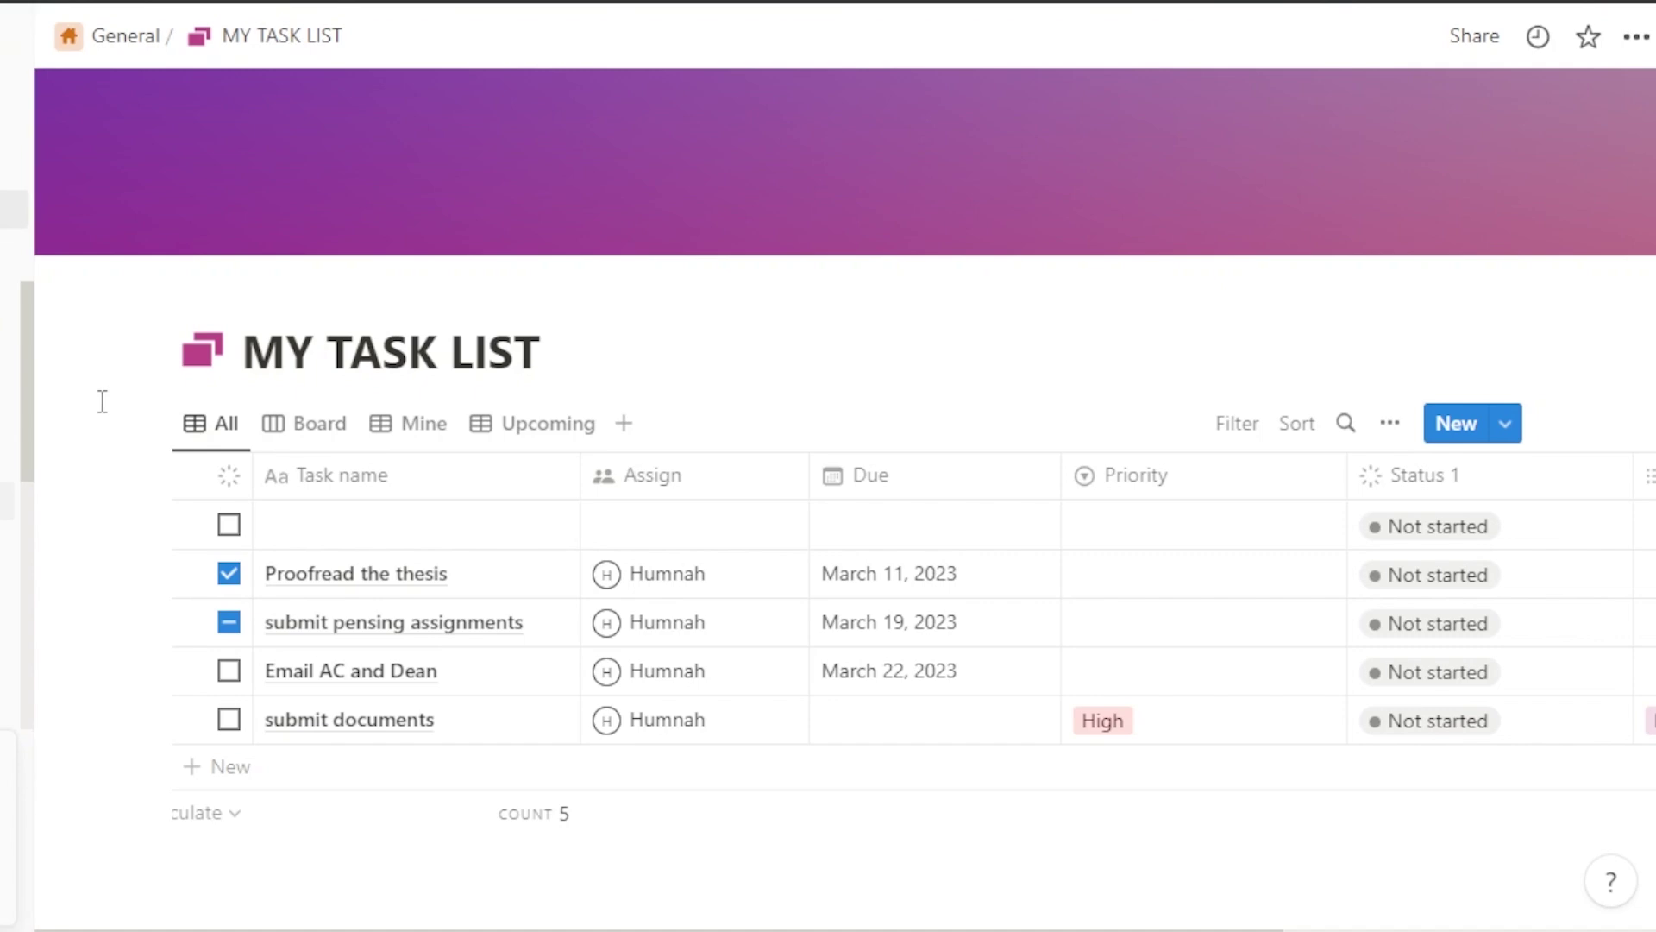
click(1471, 50)
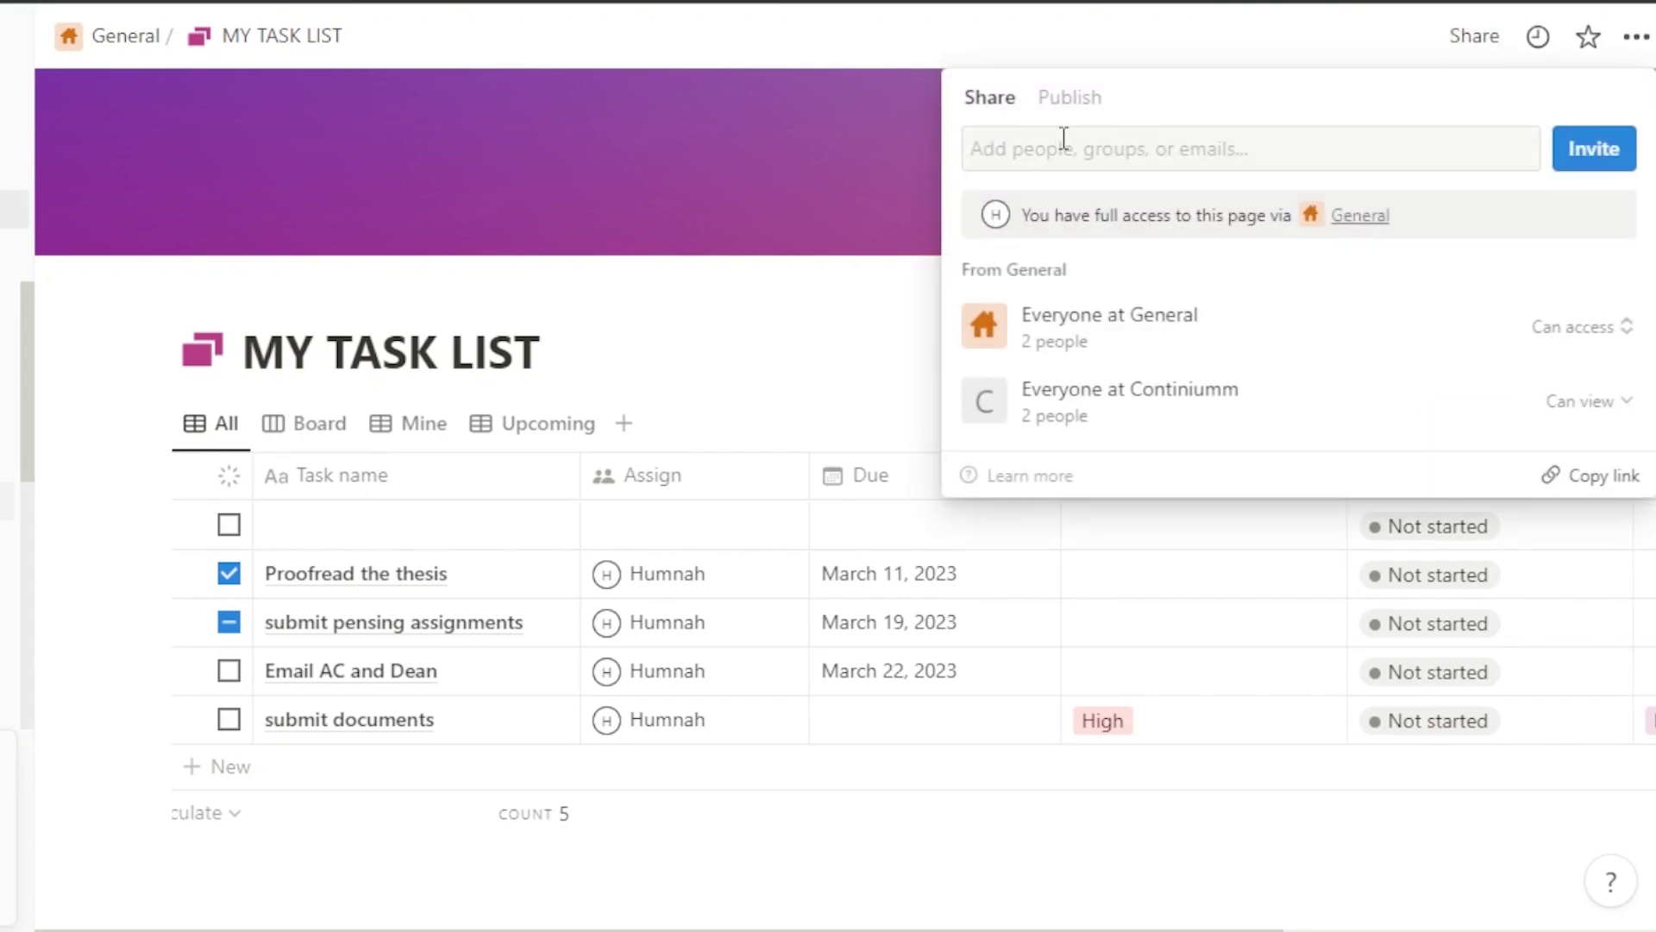
click(1091, 141)
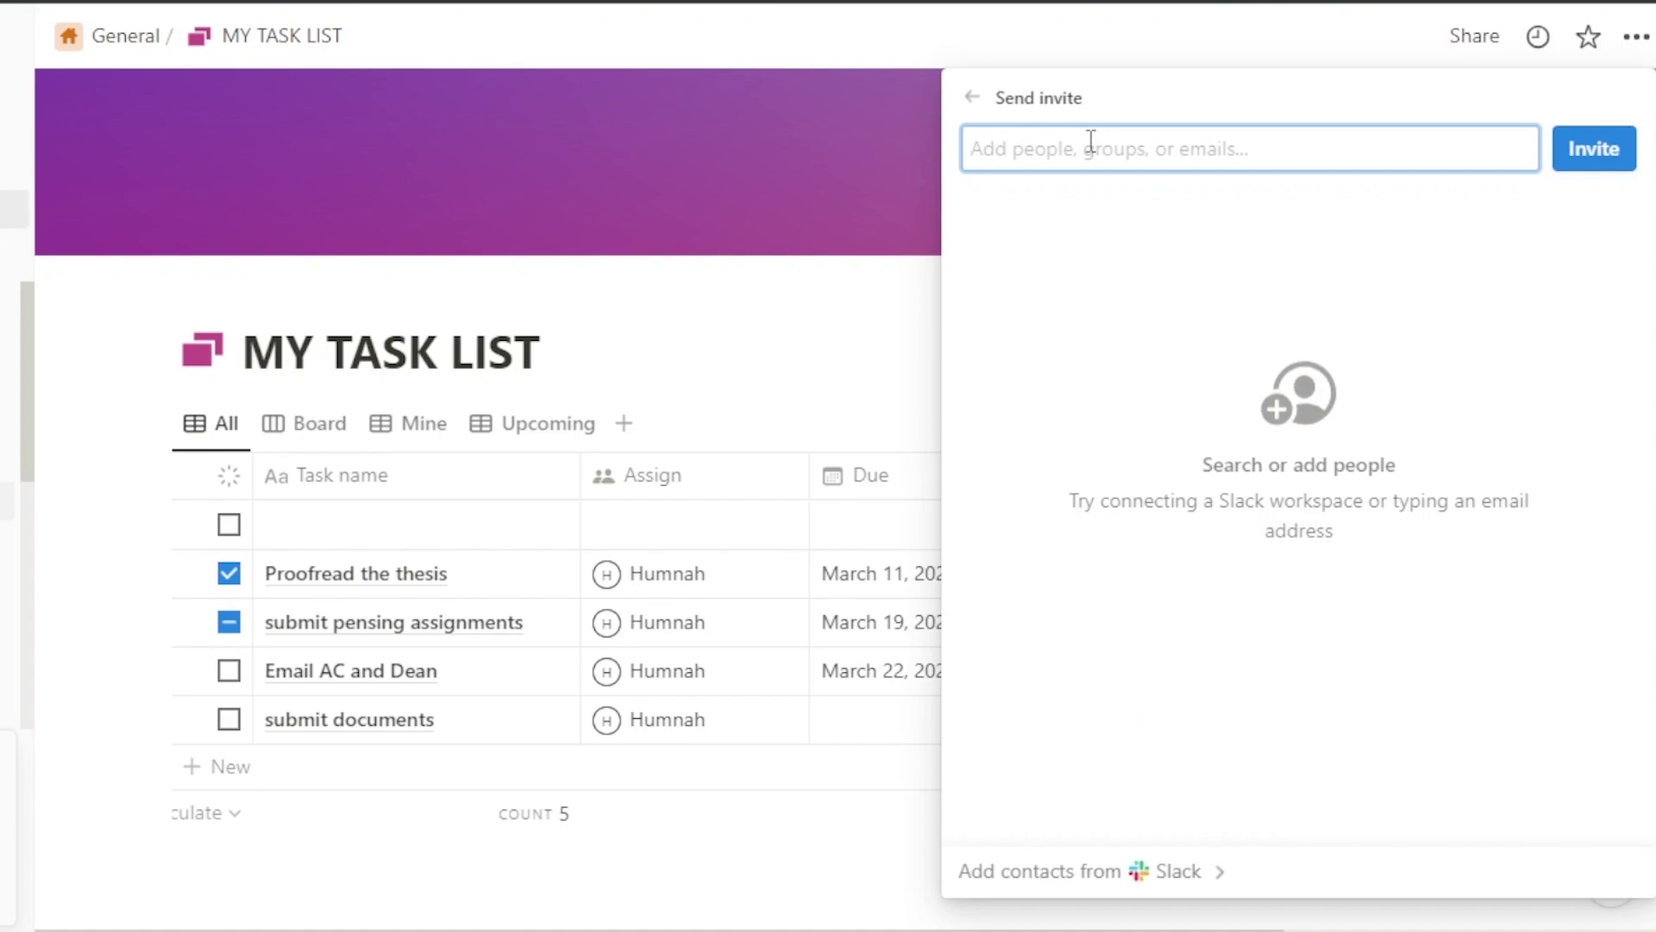
key(ctrl+v)
click(1590, 159)
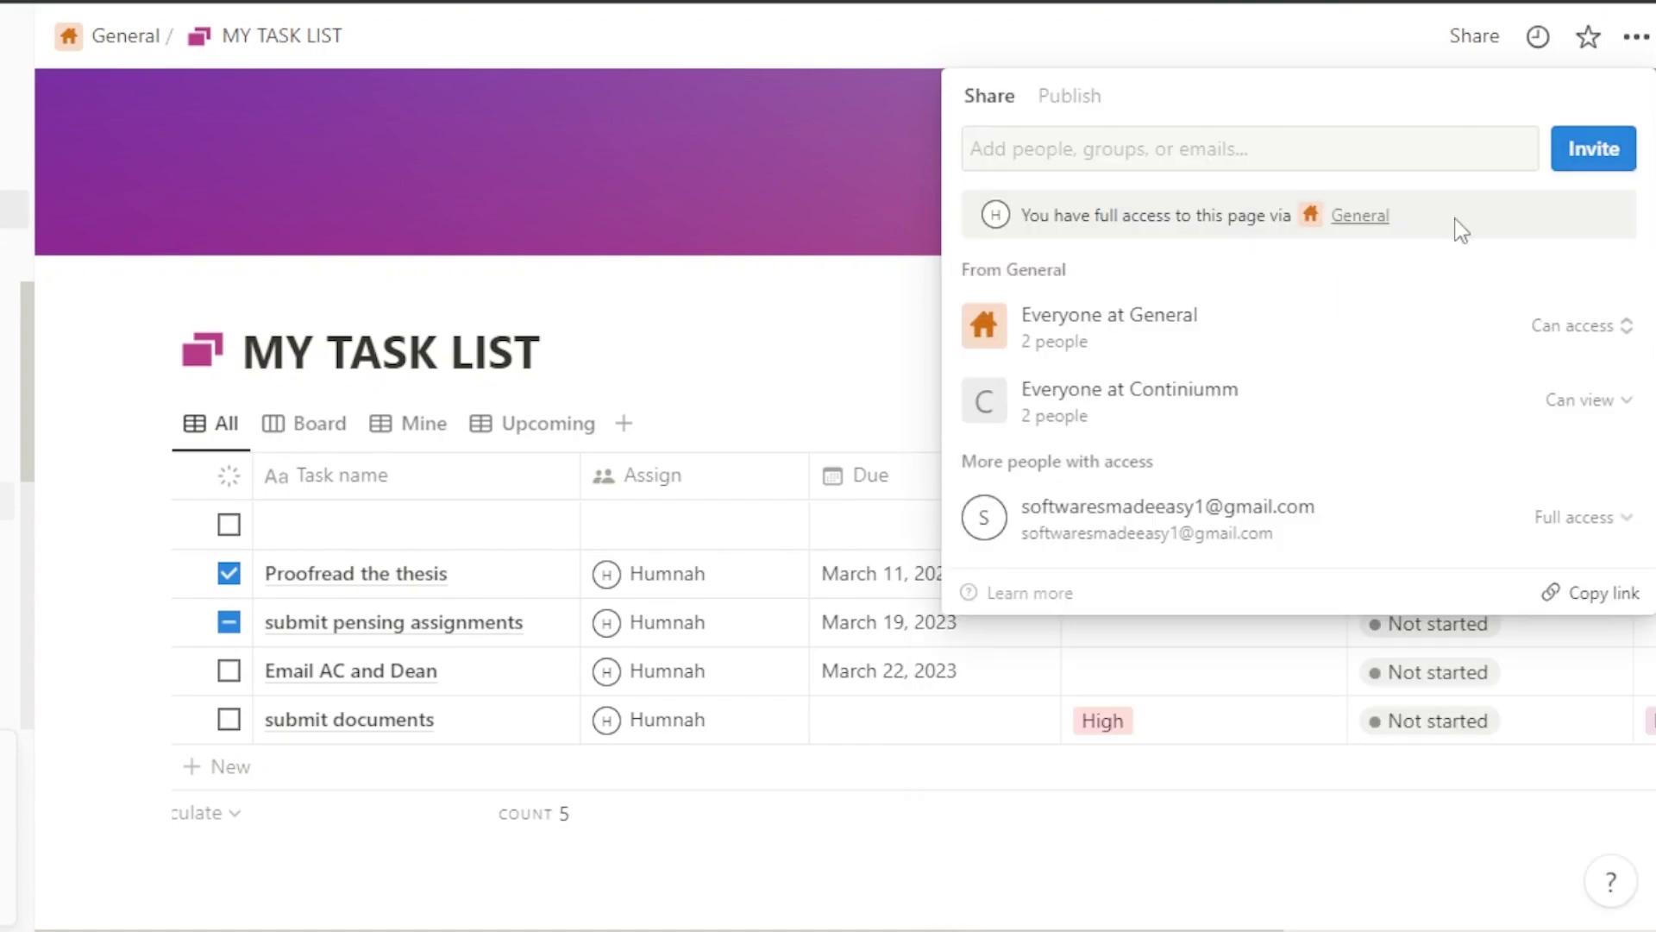
Reconfirm Full access for the guest and copy the MY TASK LIST page link
click(1592, 522)
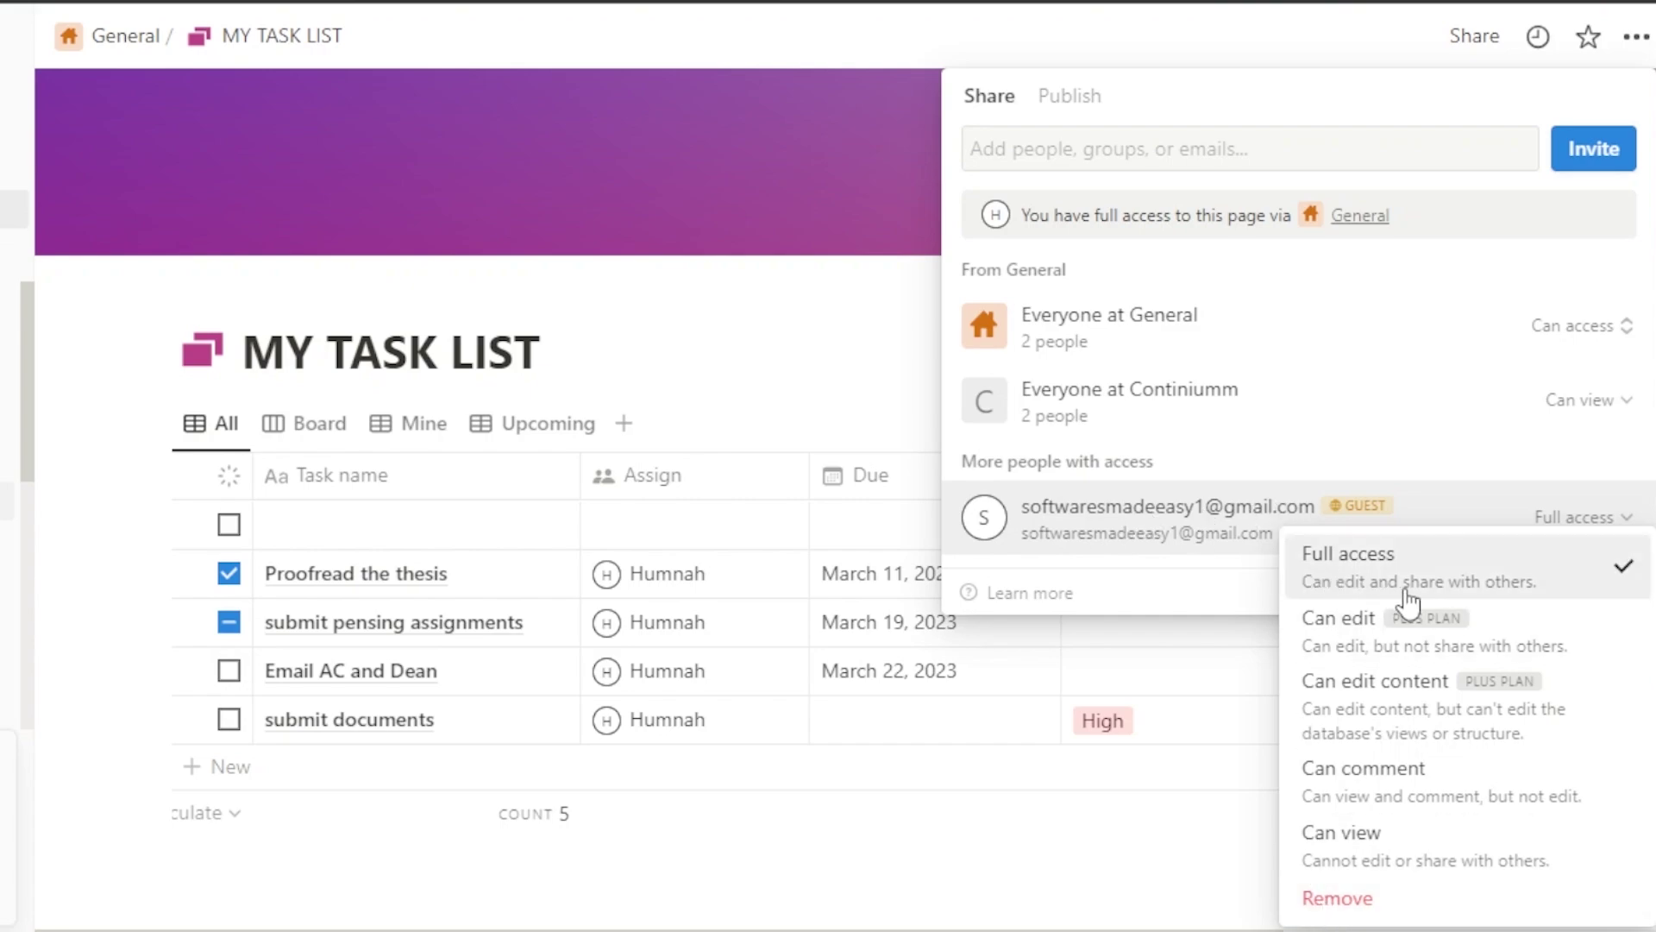
click(1458, 570)
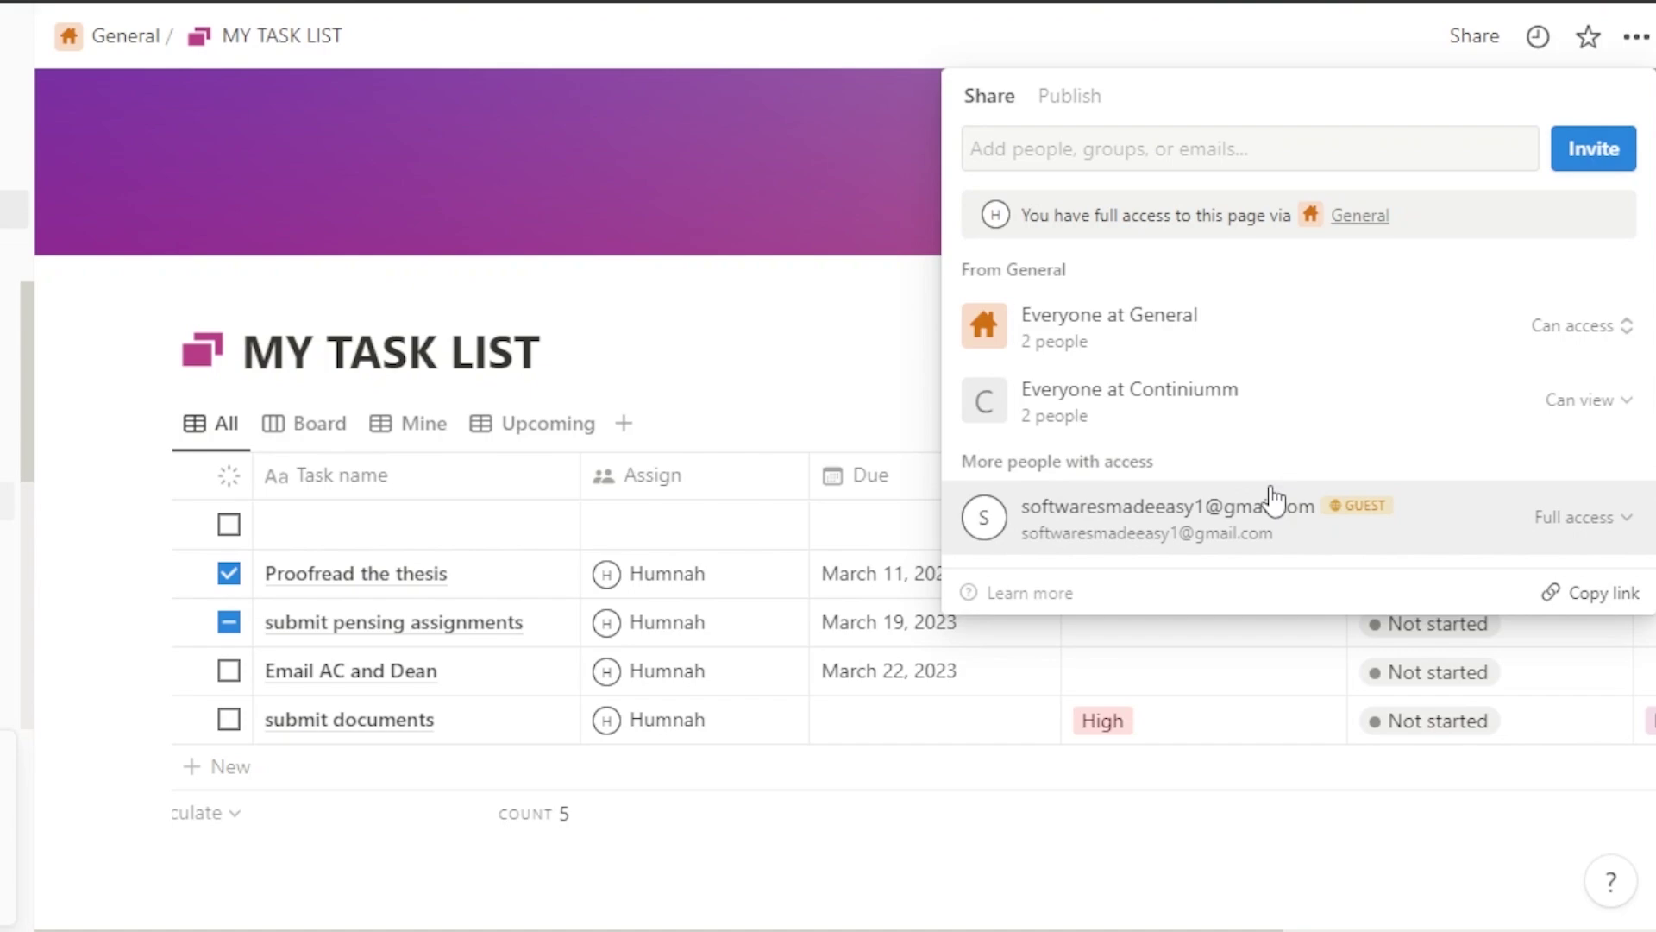
click(1549, 594)
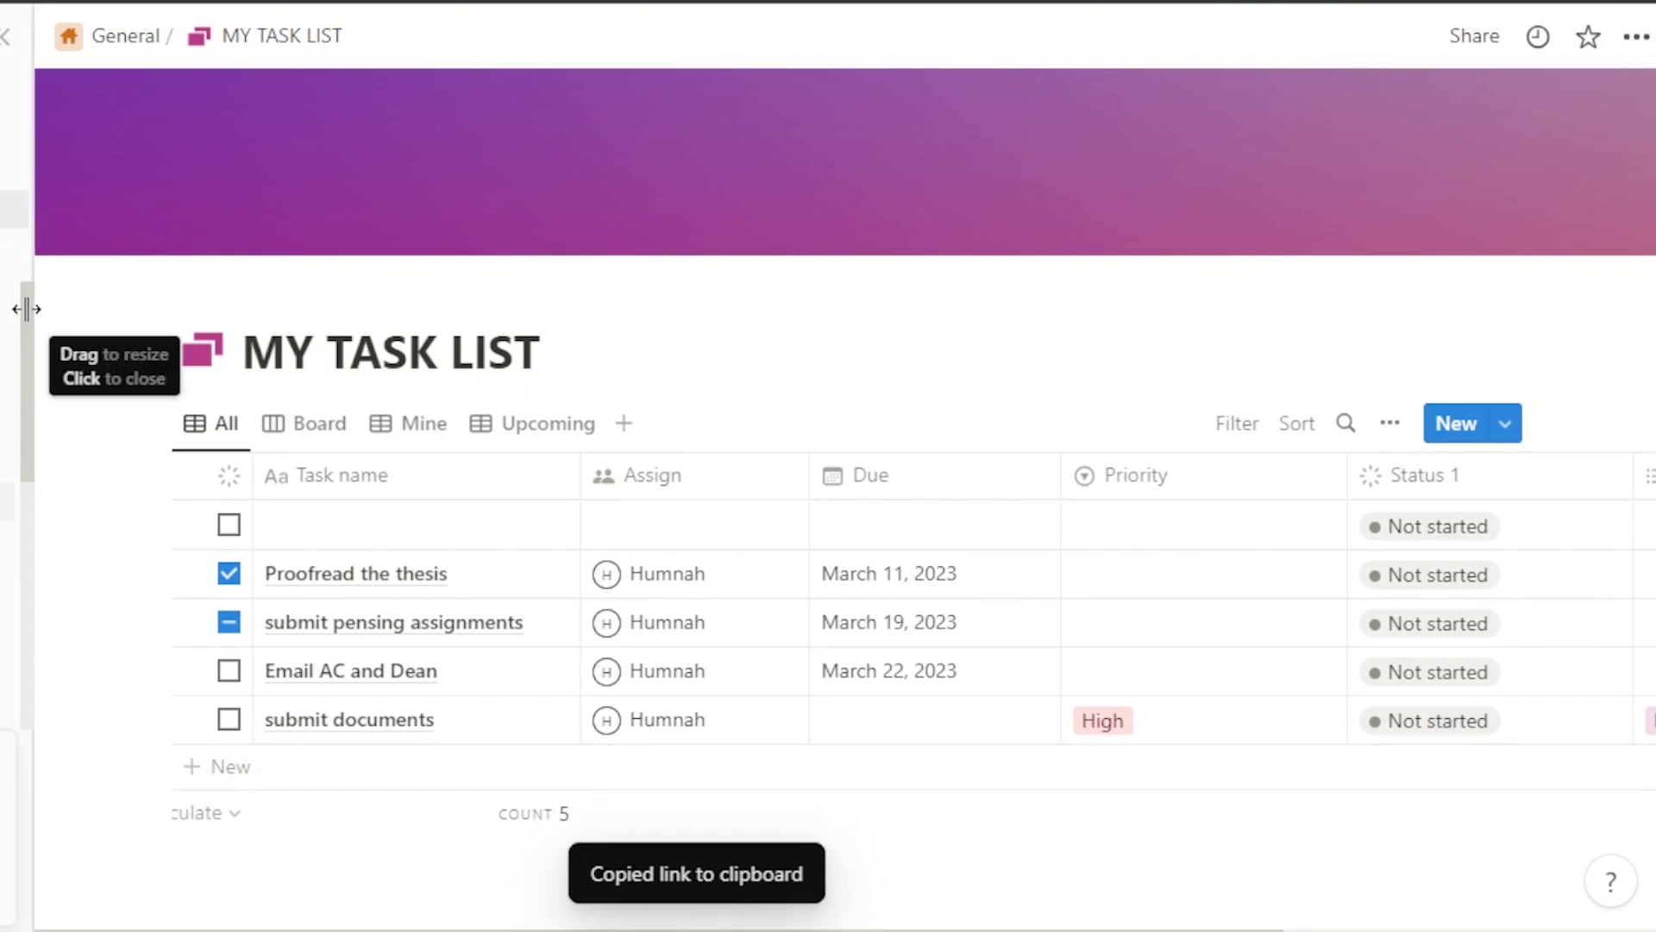
Restore the sidebar, check the Groups, Guests and Members tabs, then reopen MY TASK LIST sharing
mouse_move(26, 308)
mouse_down()
mouse_move(100, 310)
mouse_move(38, 299)
mouse_up()
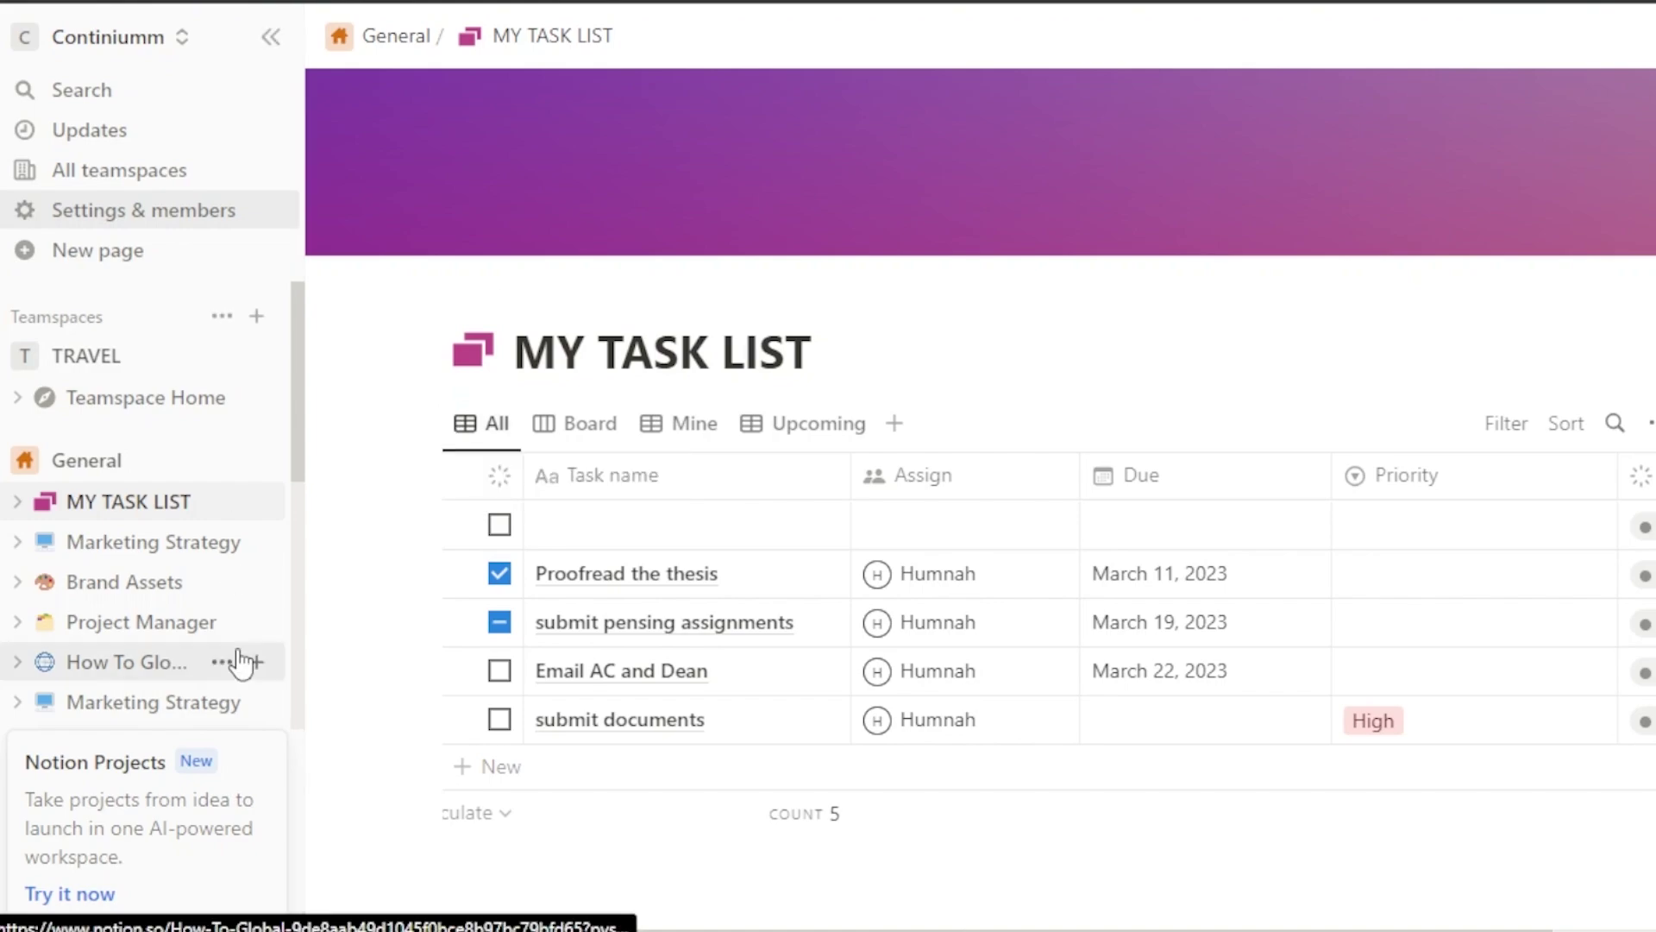
click(202, 215)
click(246, 514)
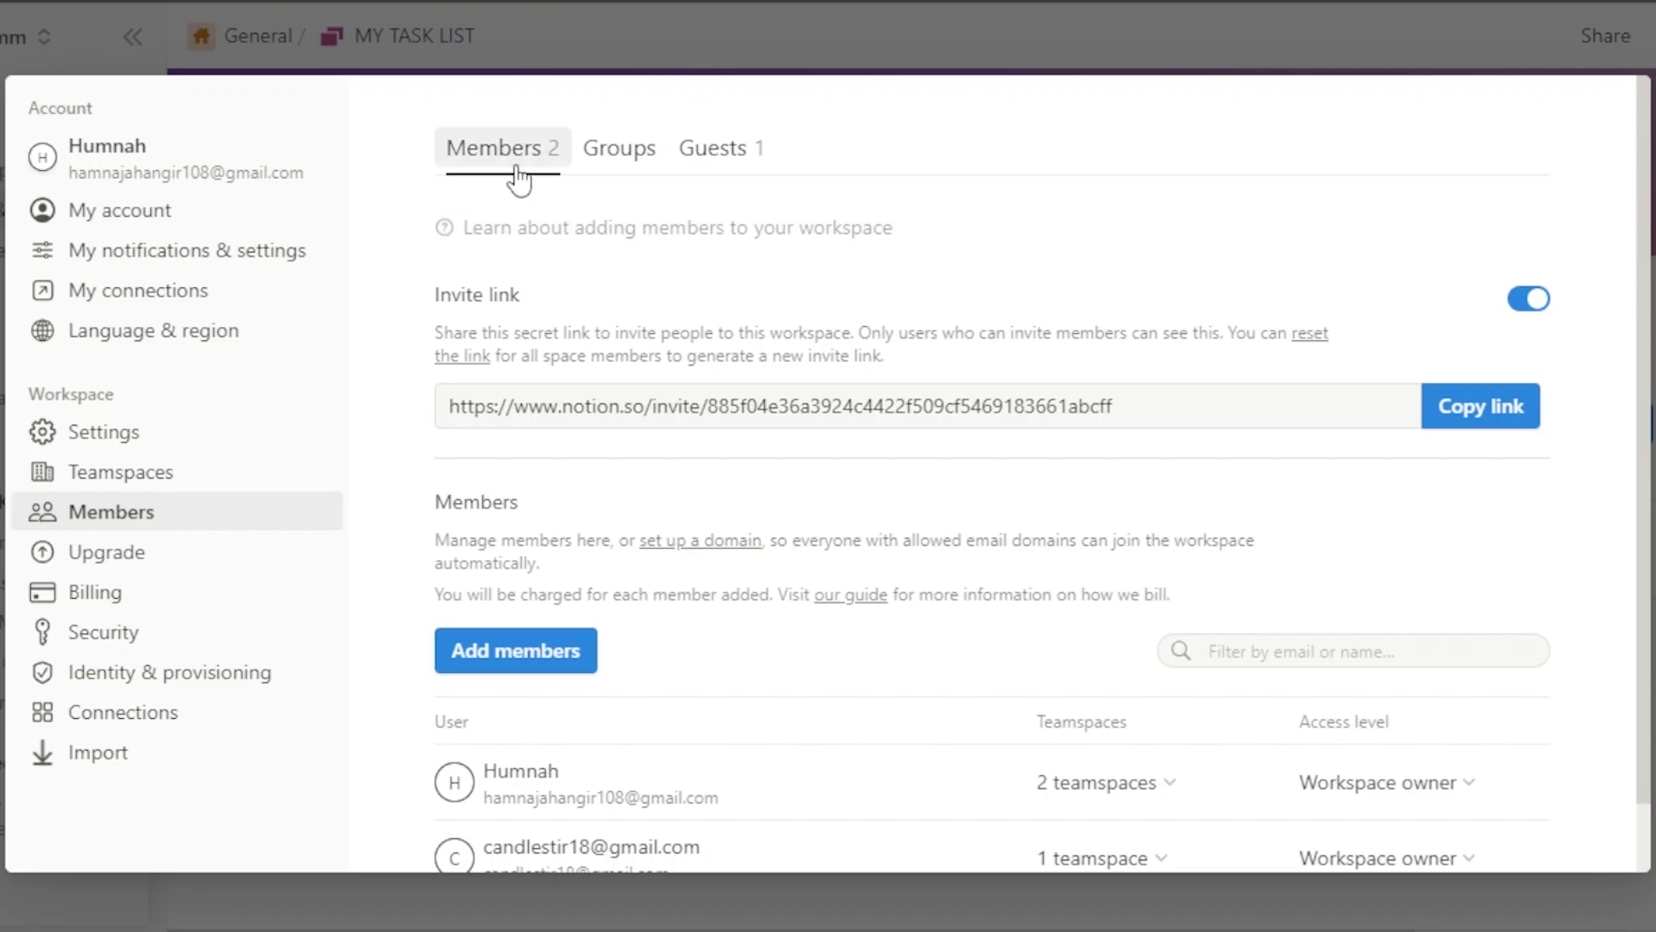
click(633, 166)
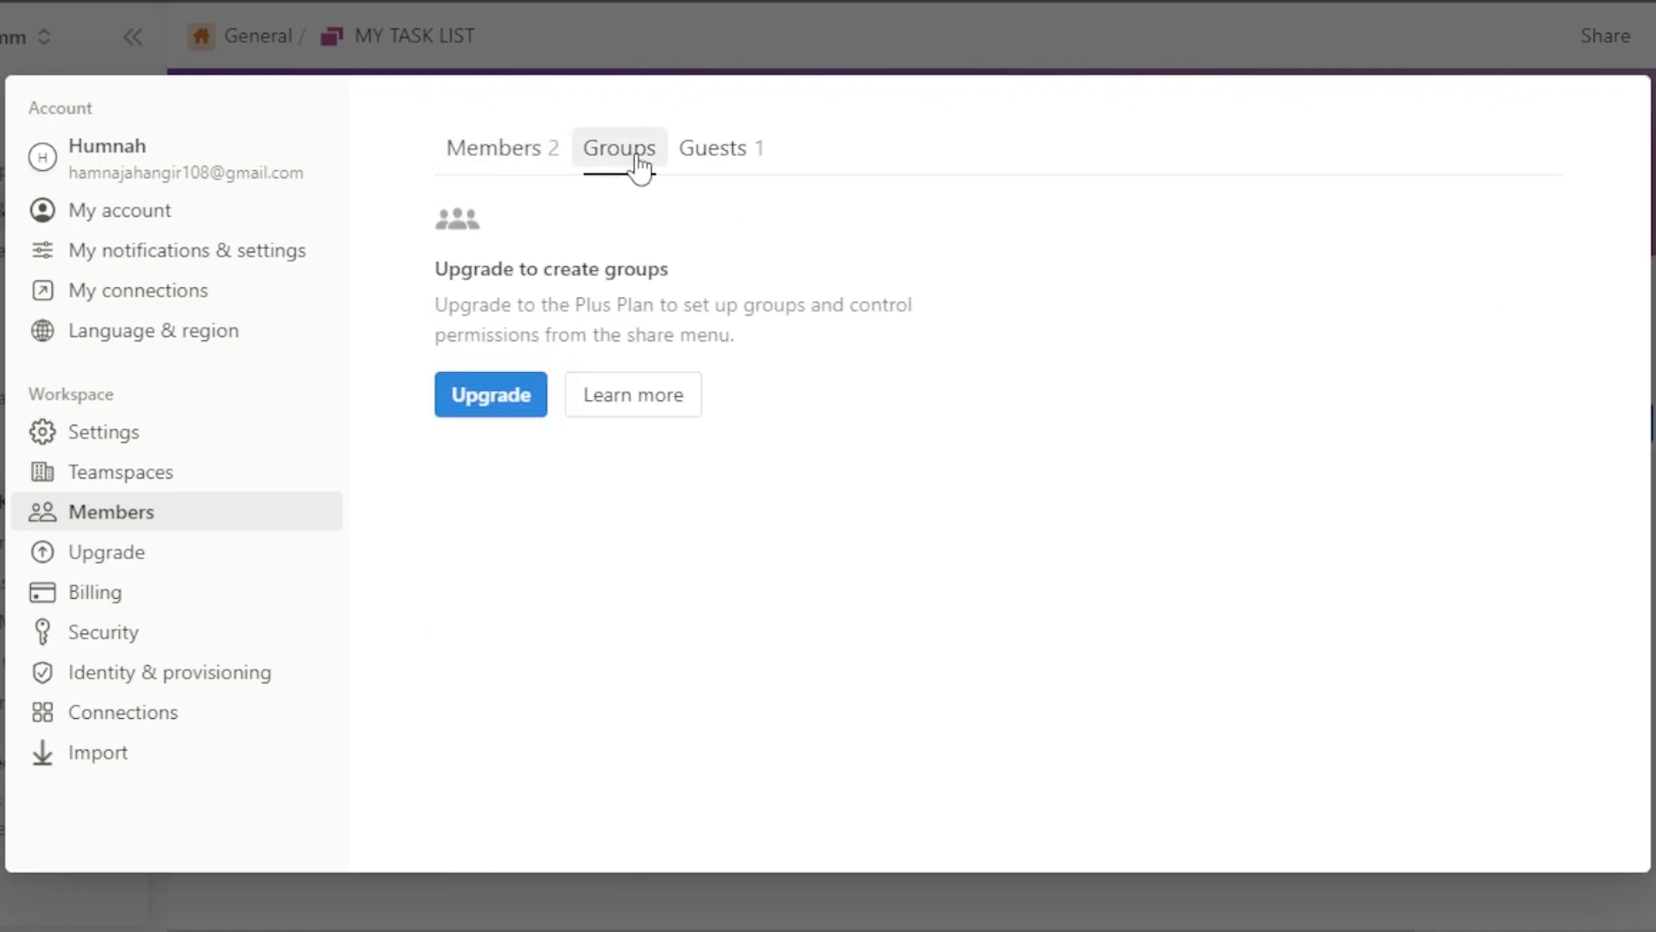
click(747, 158)
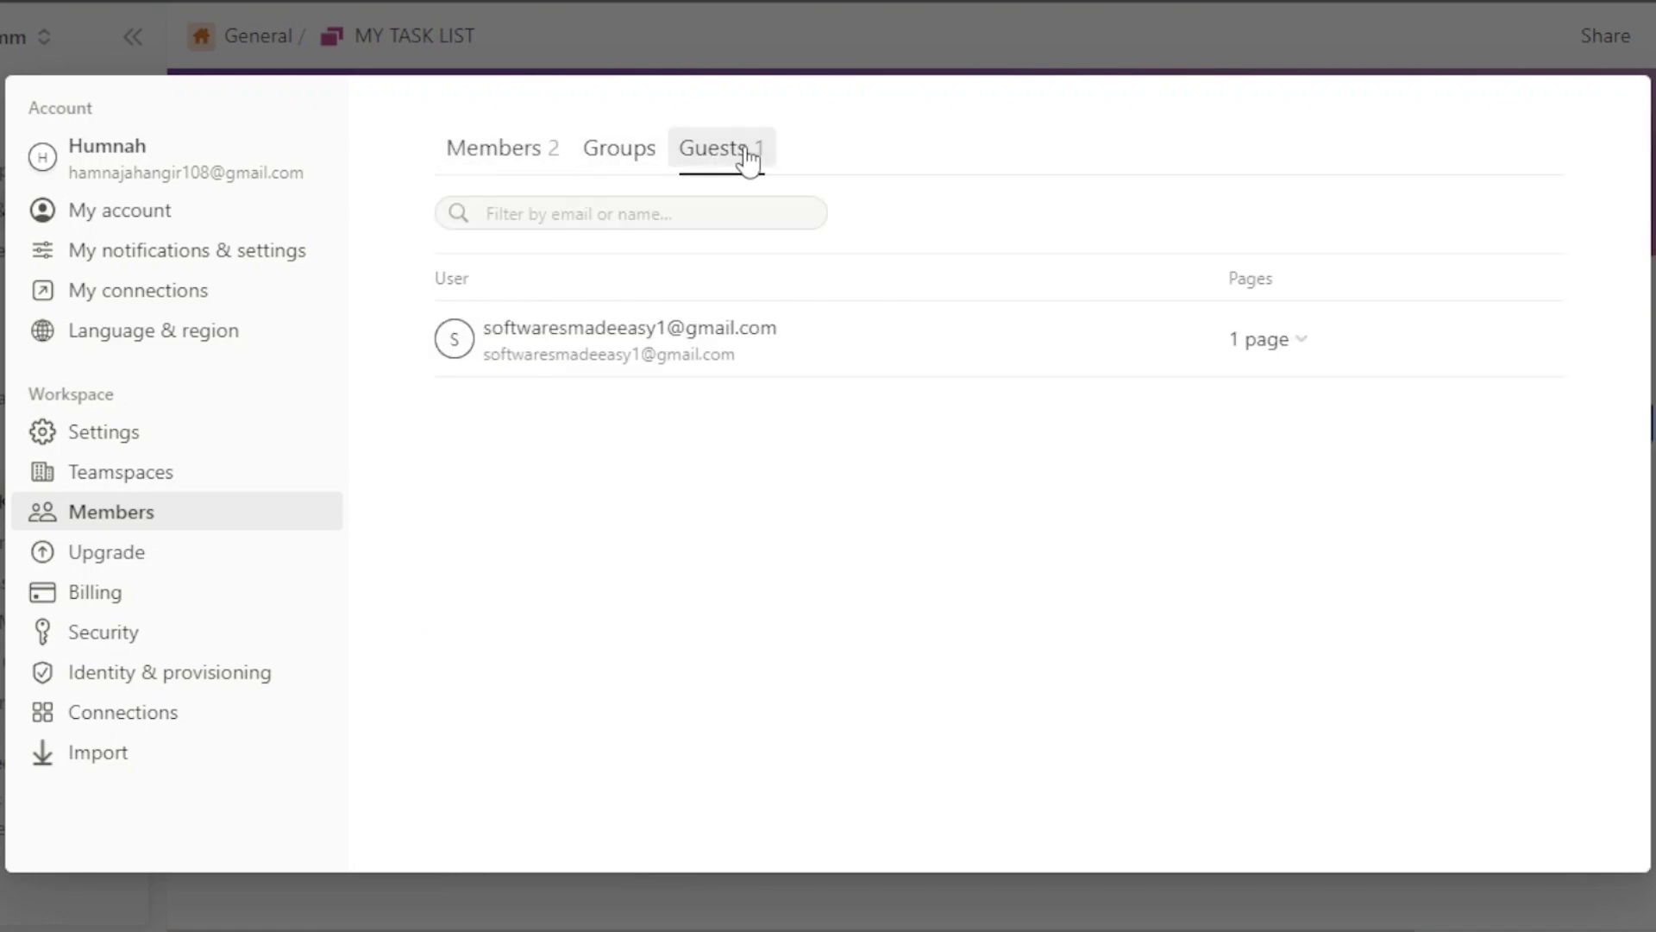
click(537, 161)
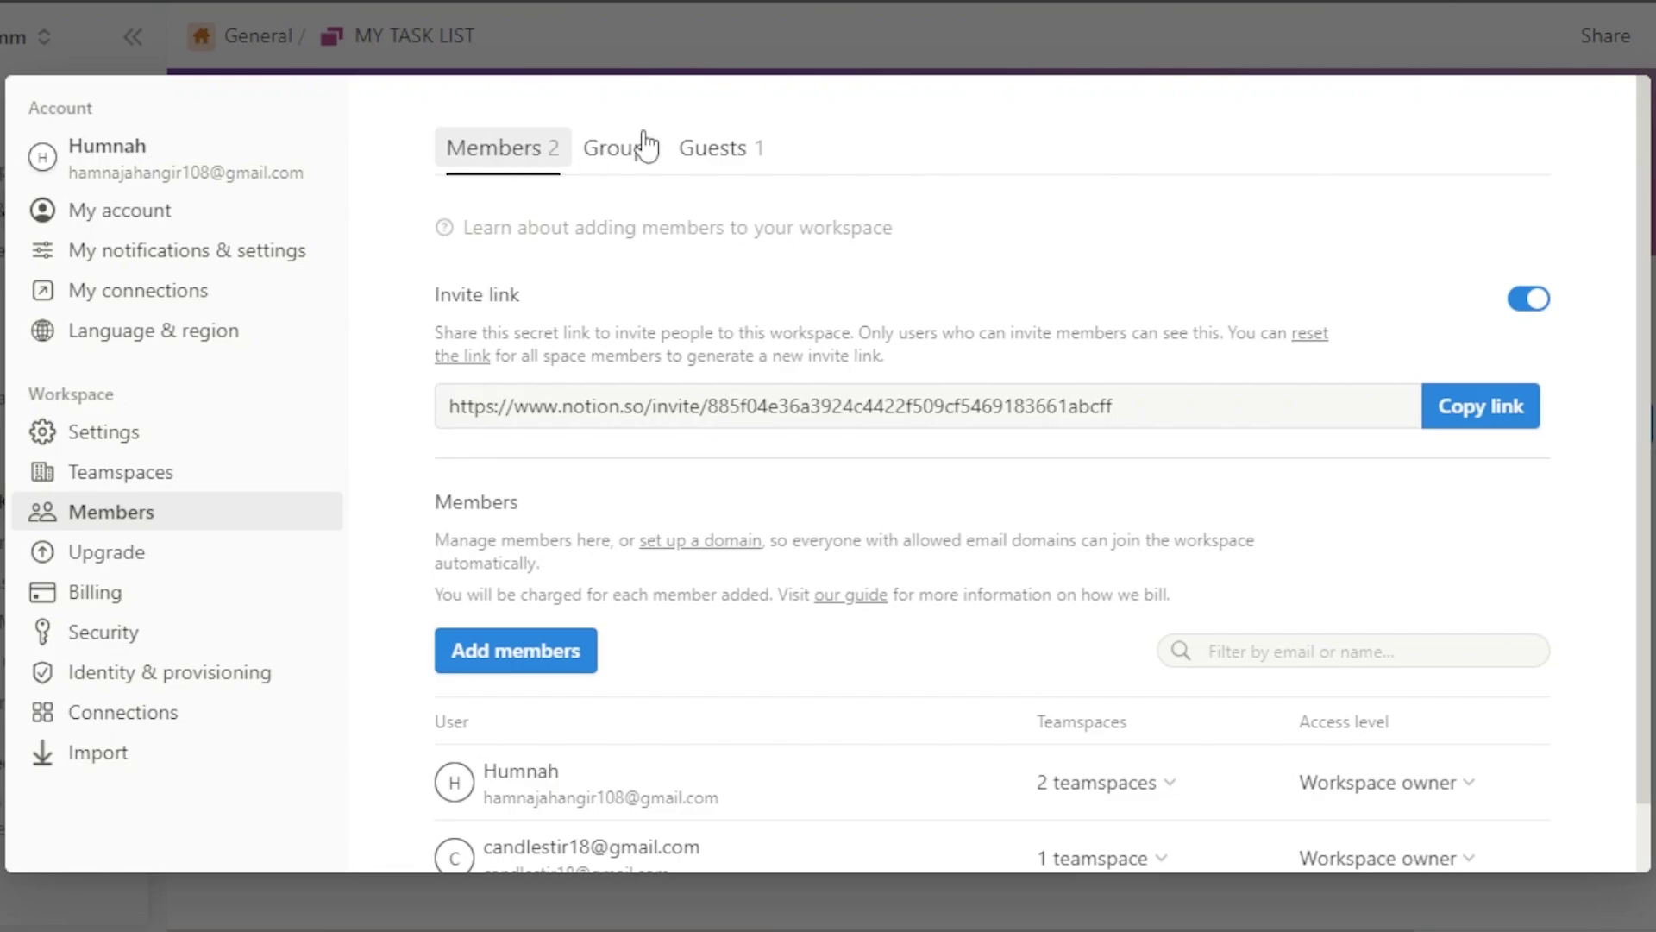
click(731, 146)
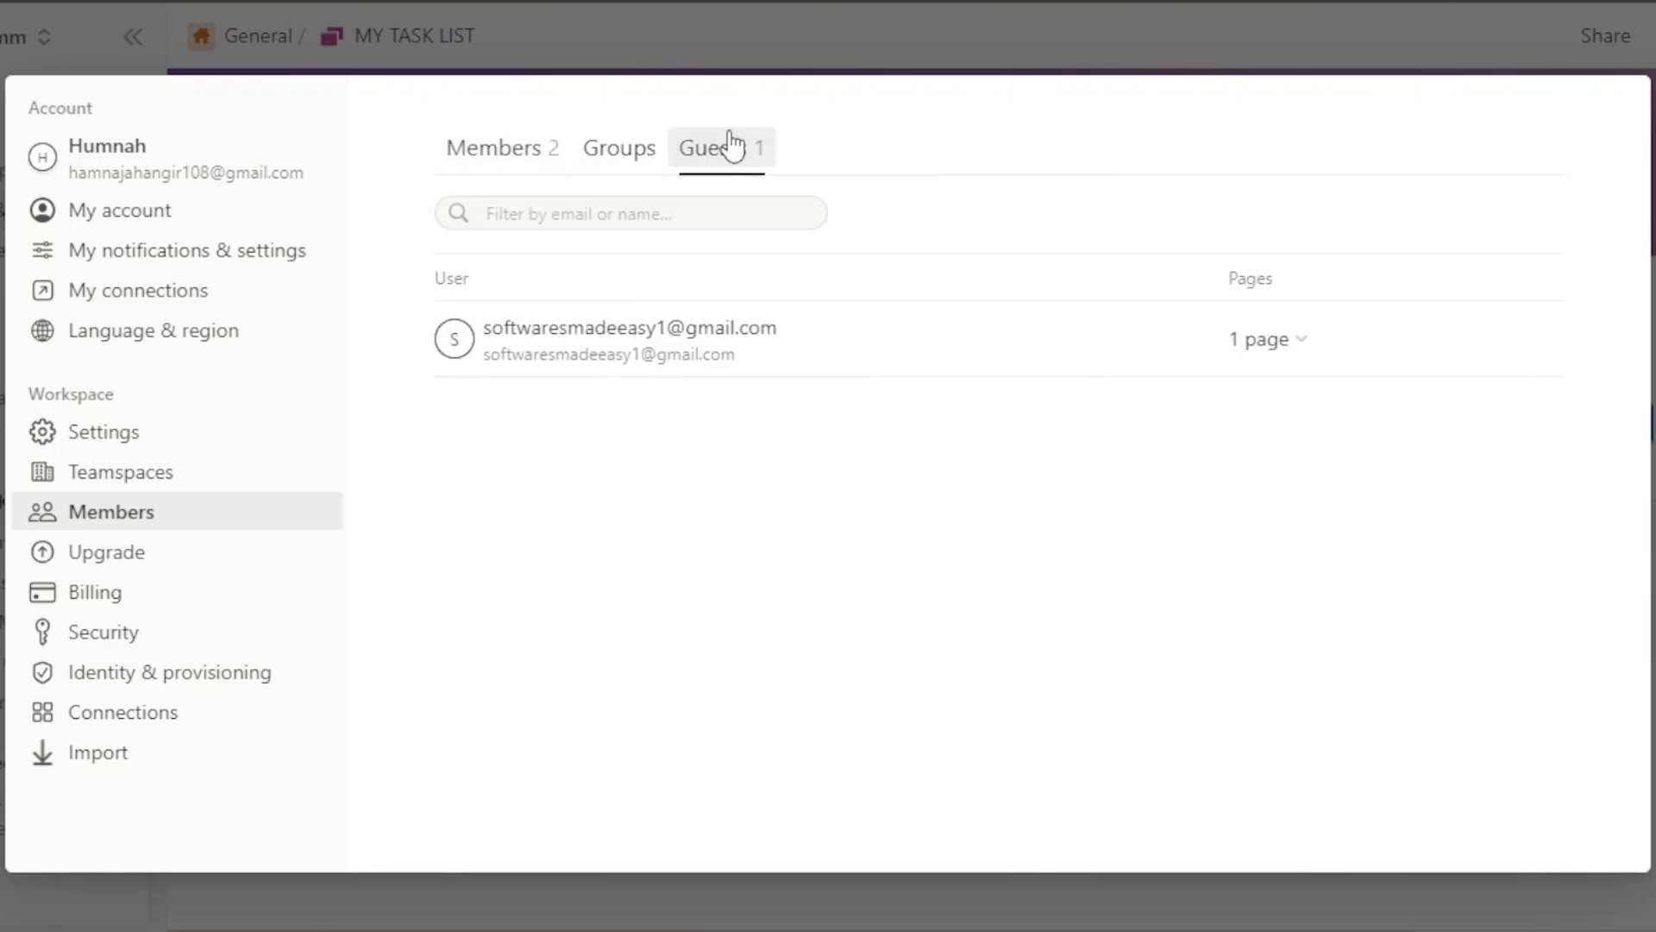
click(523, 148)
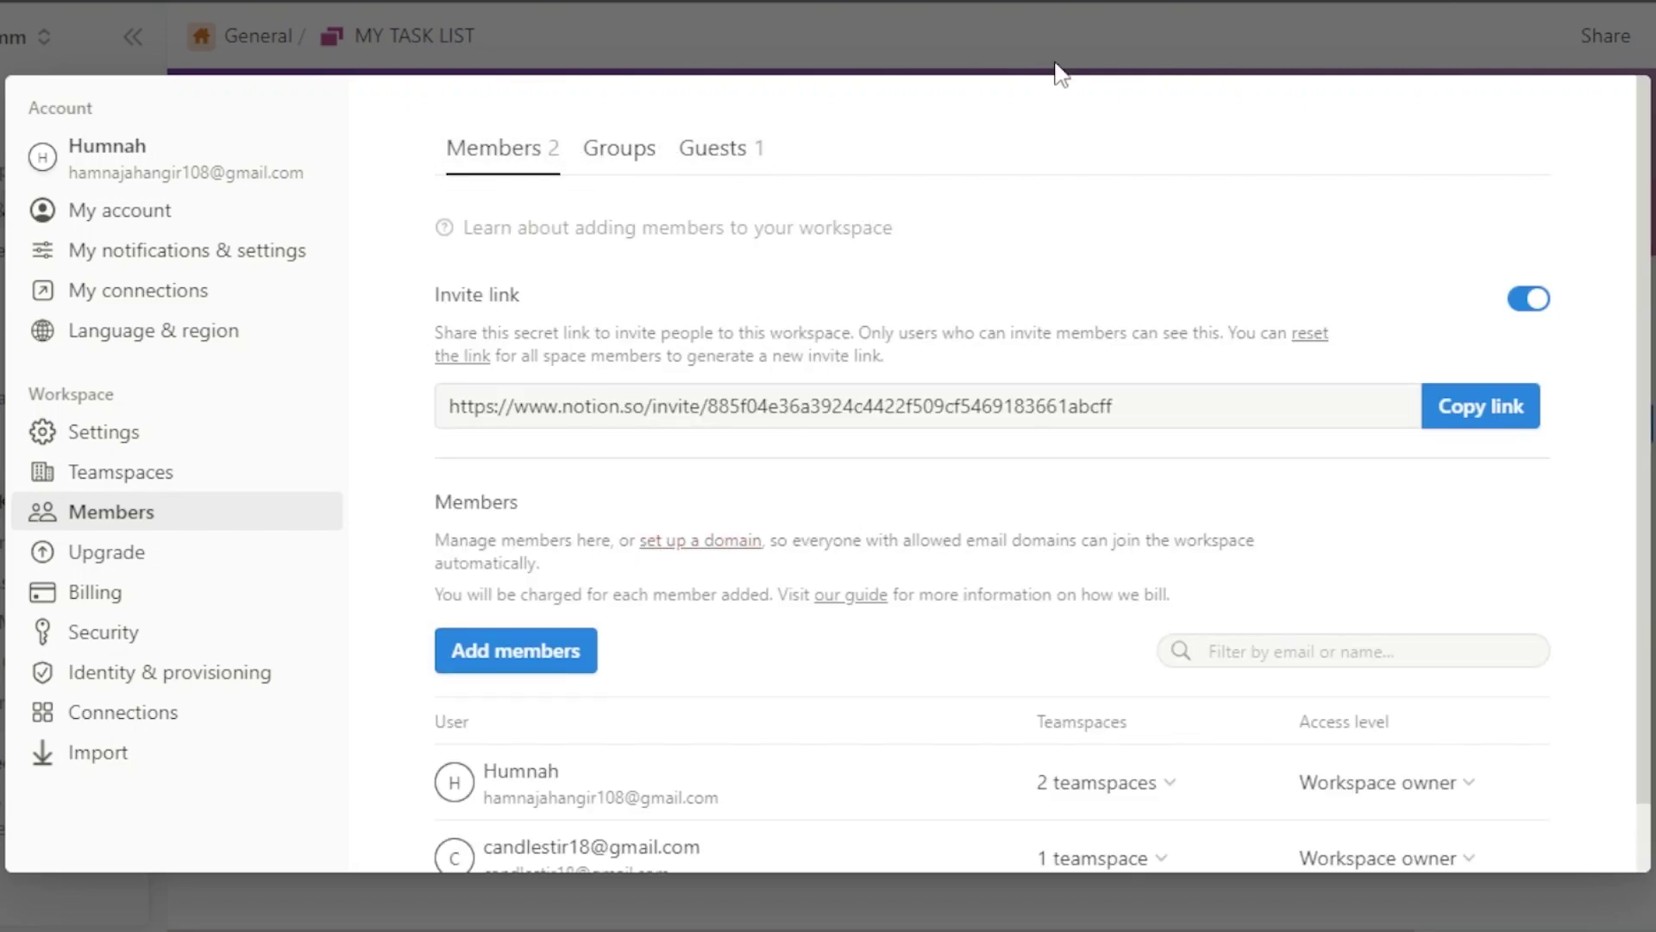
click(1374, 36)
click(1472, 38)
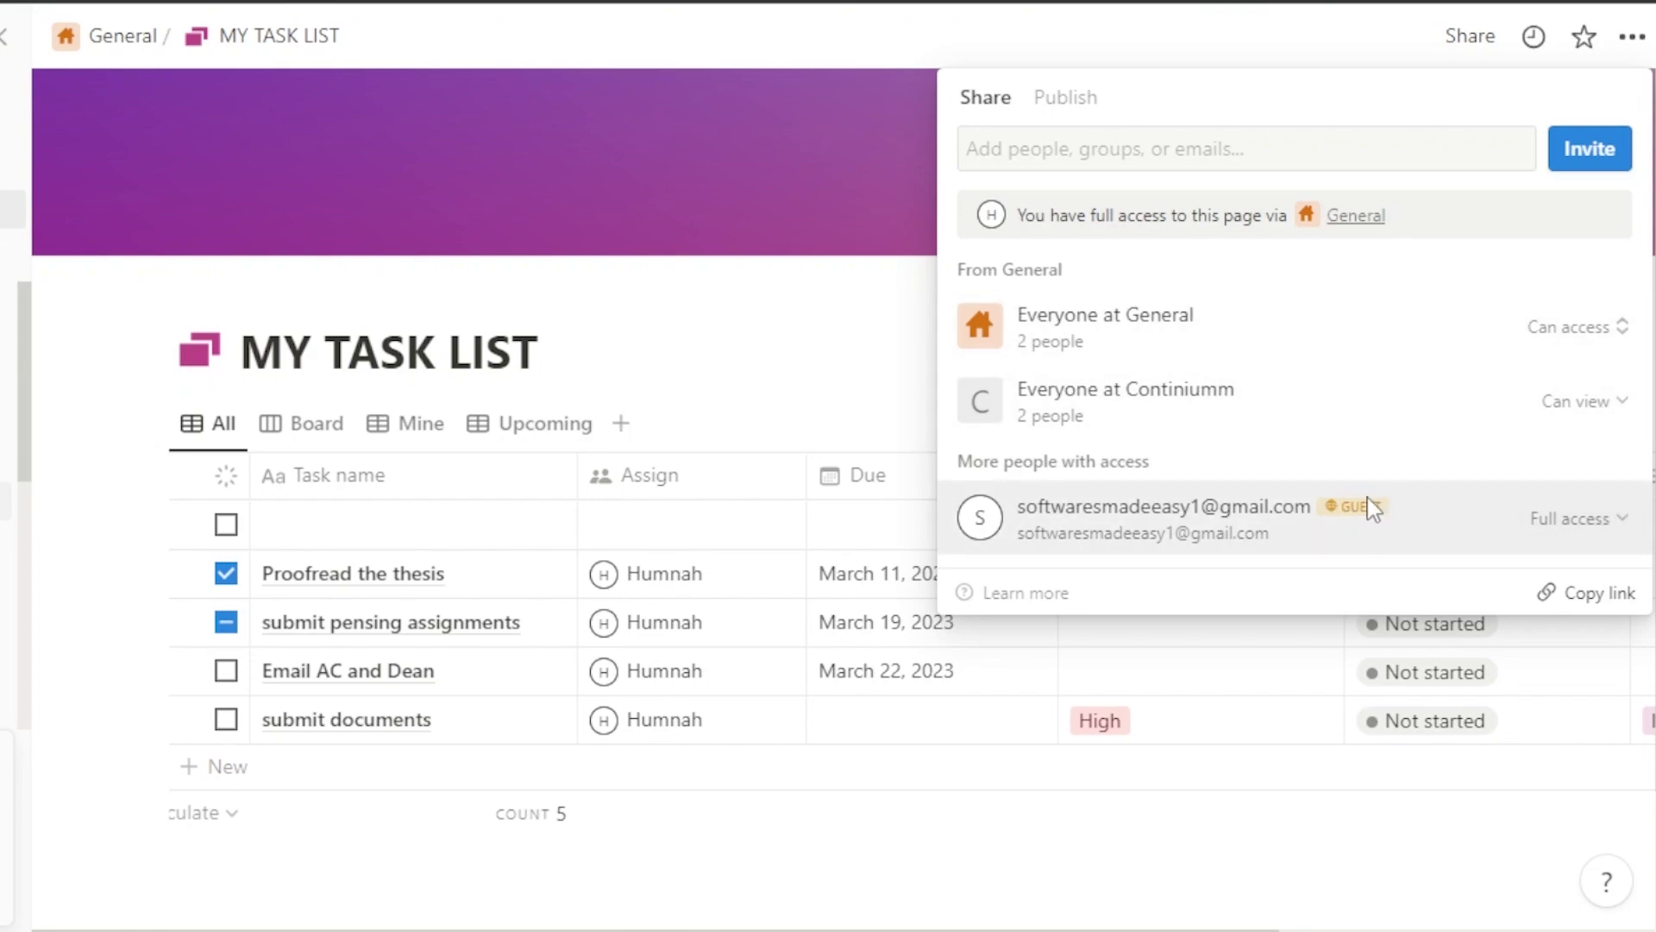
Close sharing, reopen Settings & members, and browse the Add members, Groups and Guests tabs
click(412, 425)
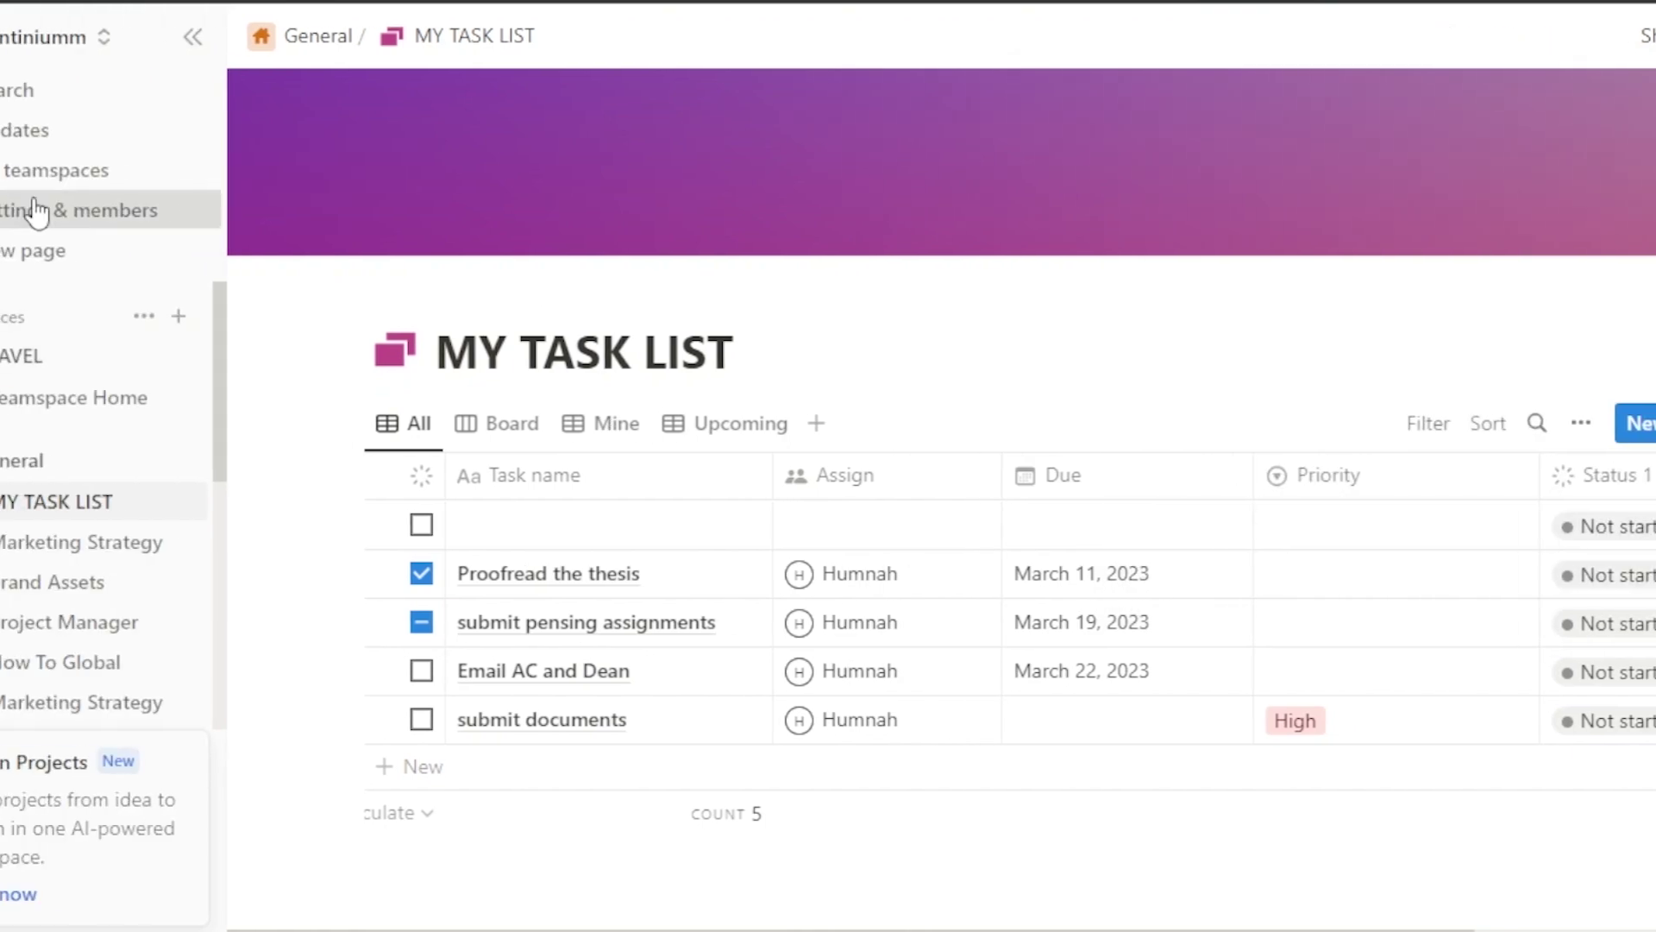
click(106, 207)
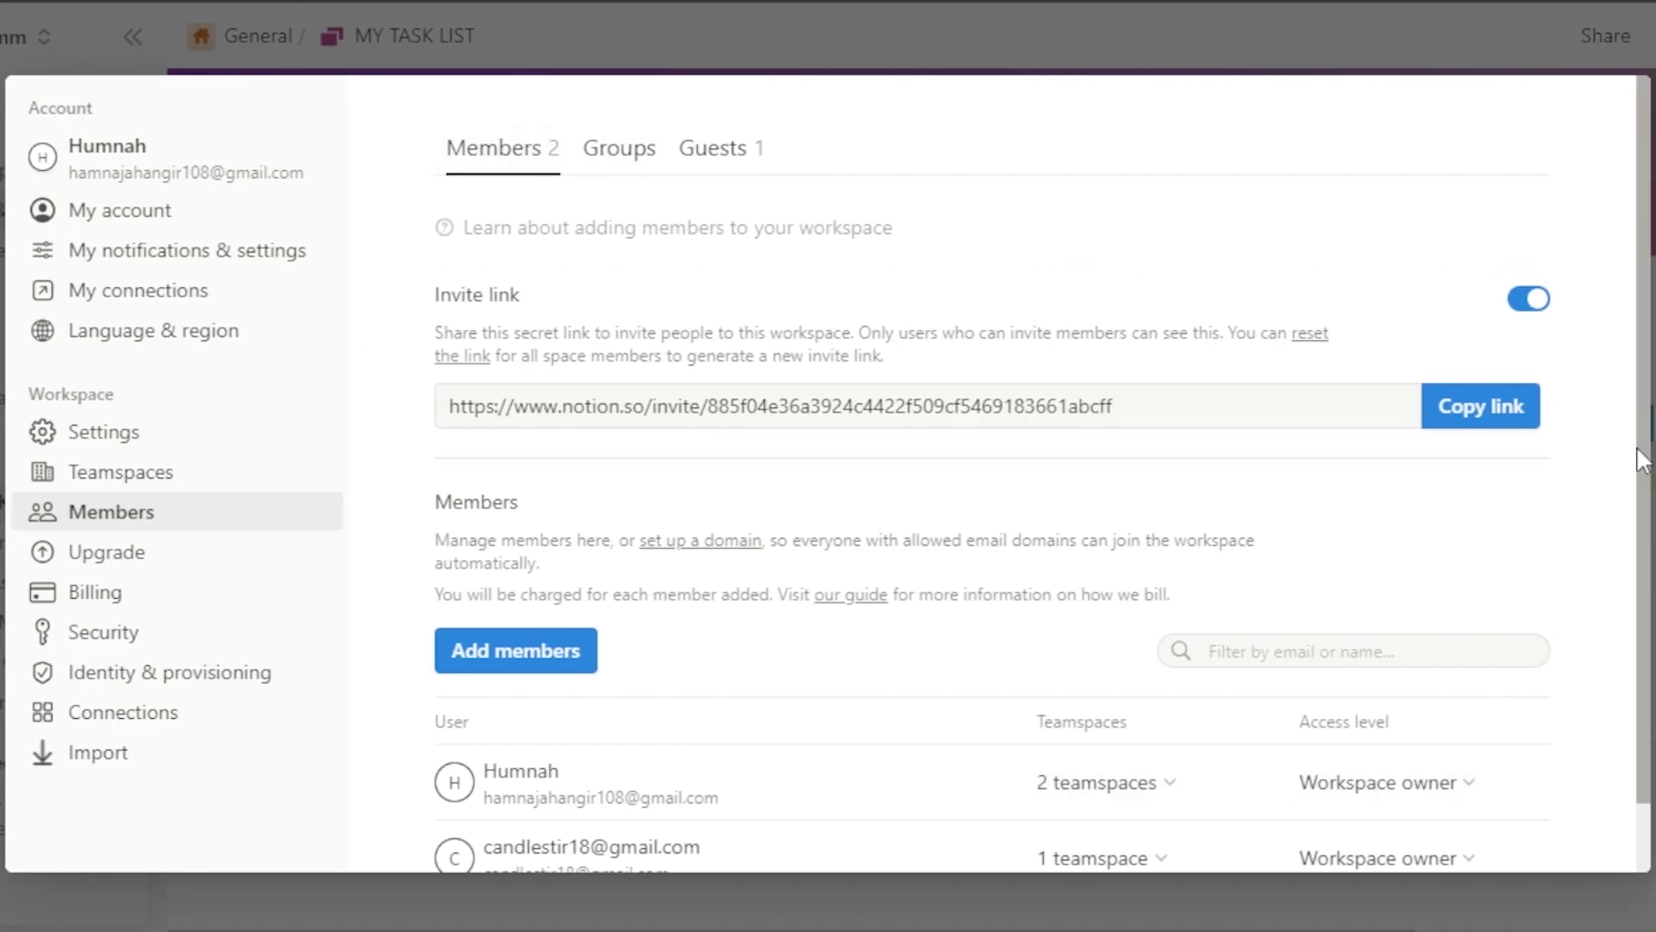
drag(1641, 462, 1652, 684)
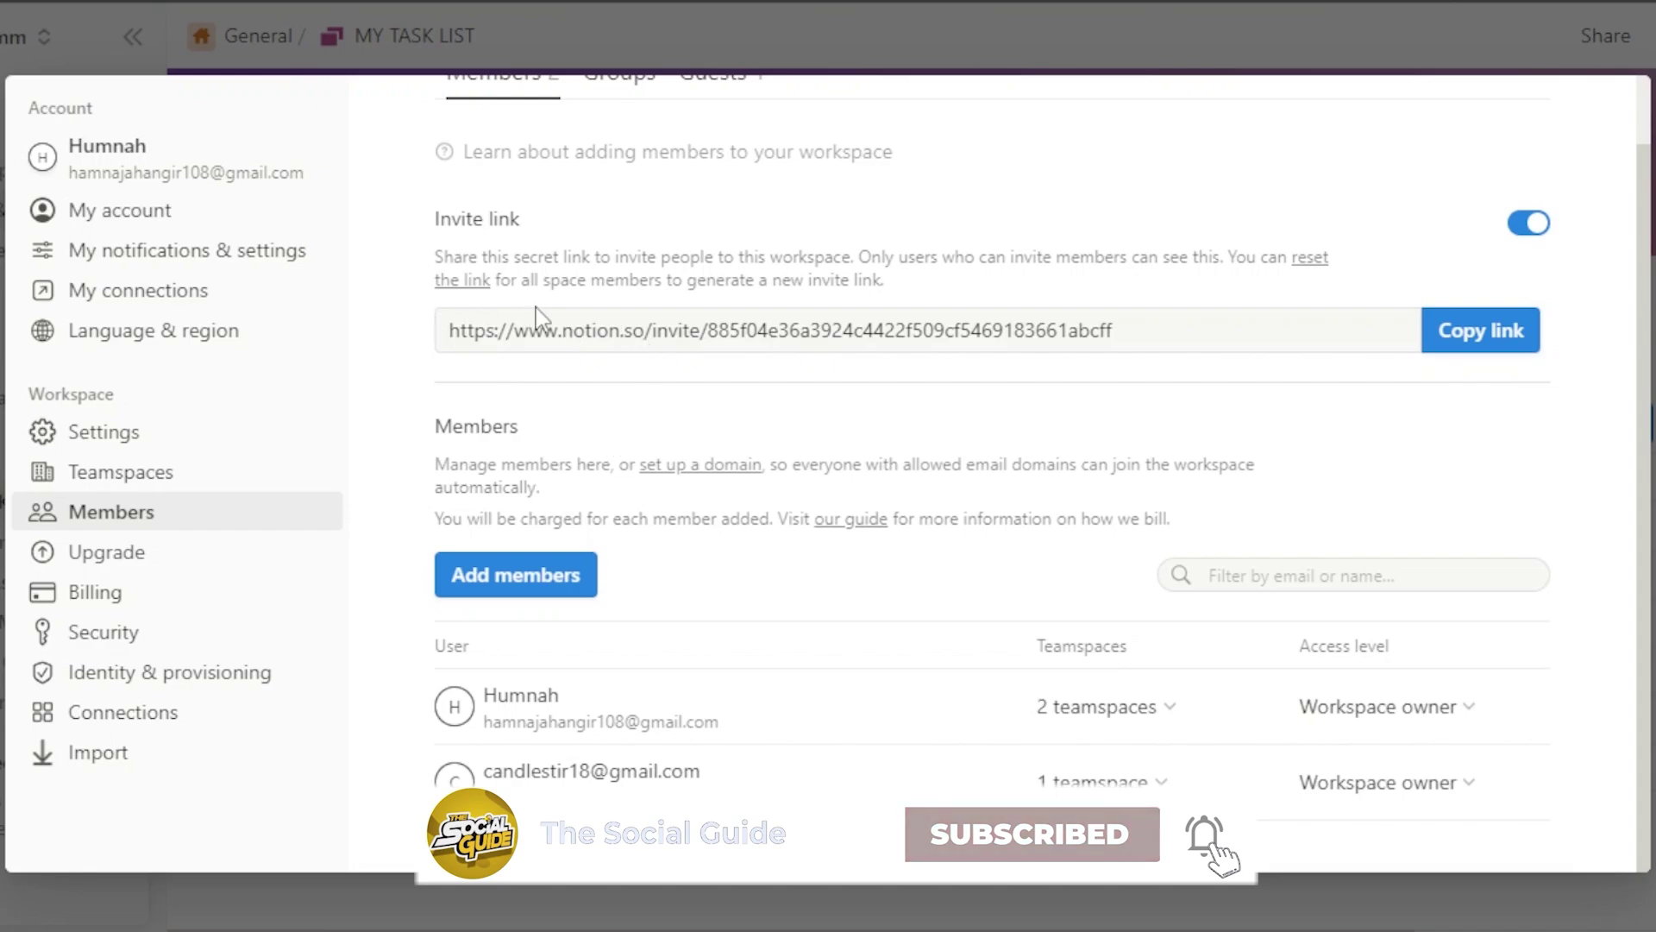
click(524, 577)
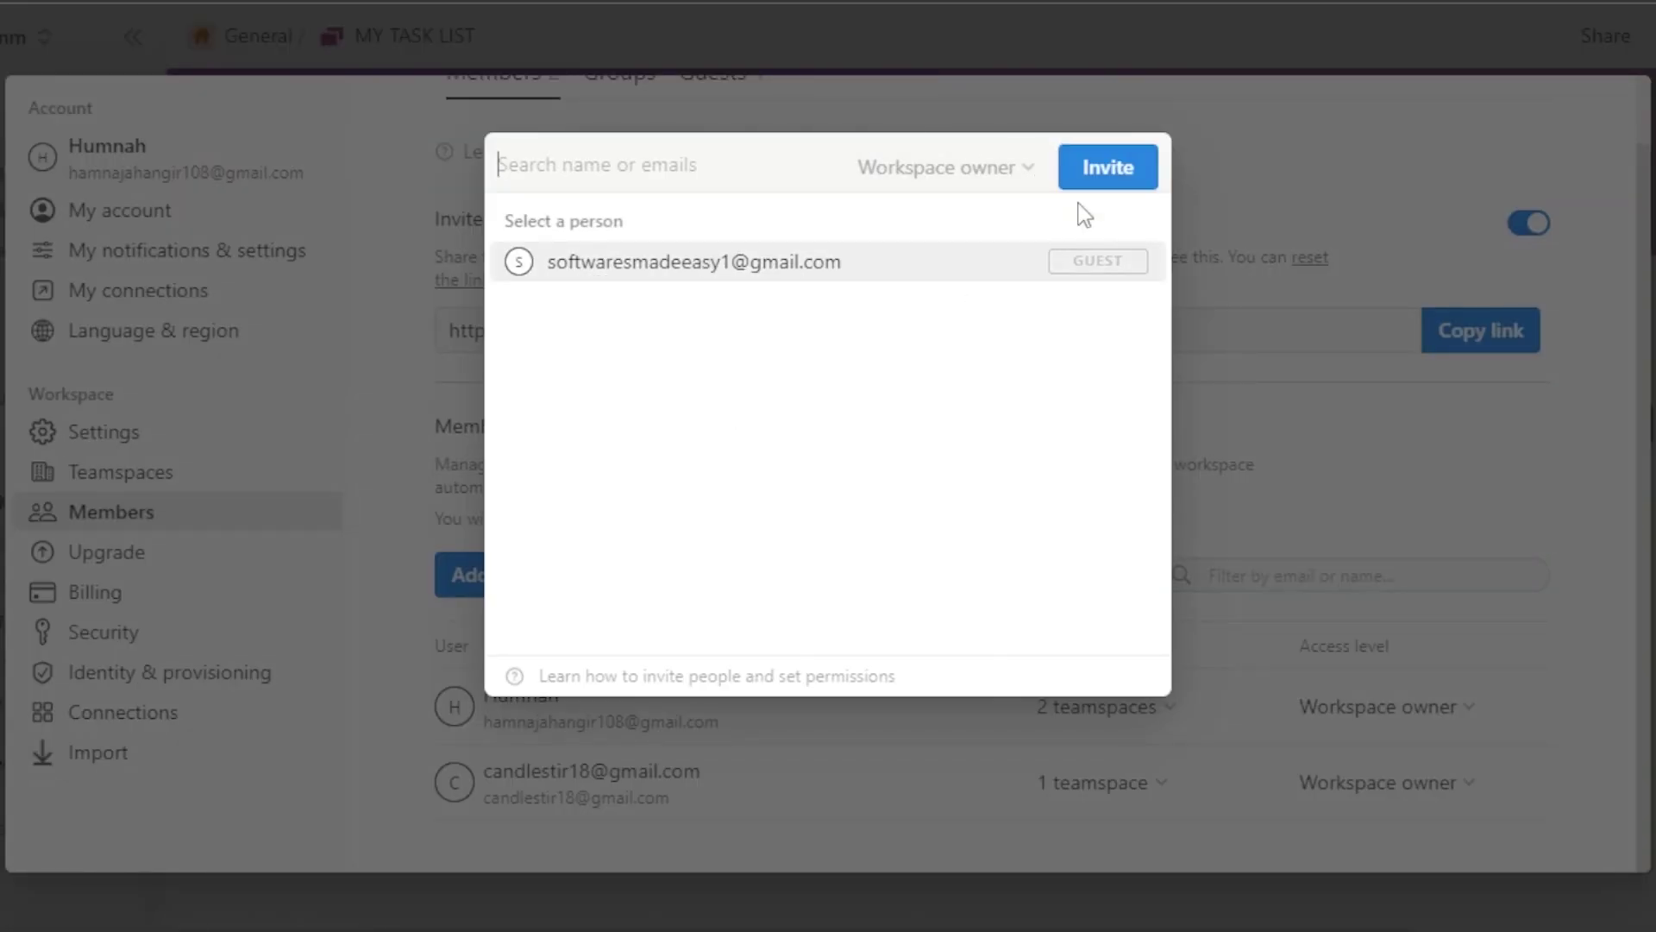
click(1204, 167)
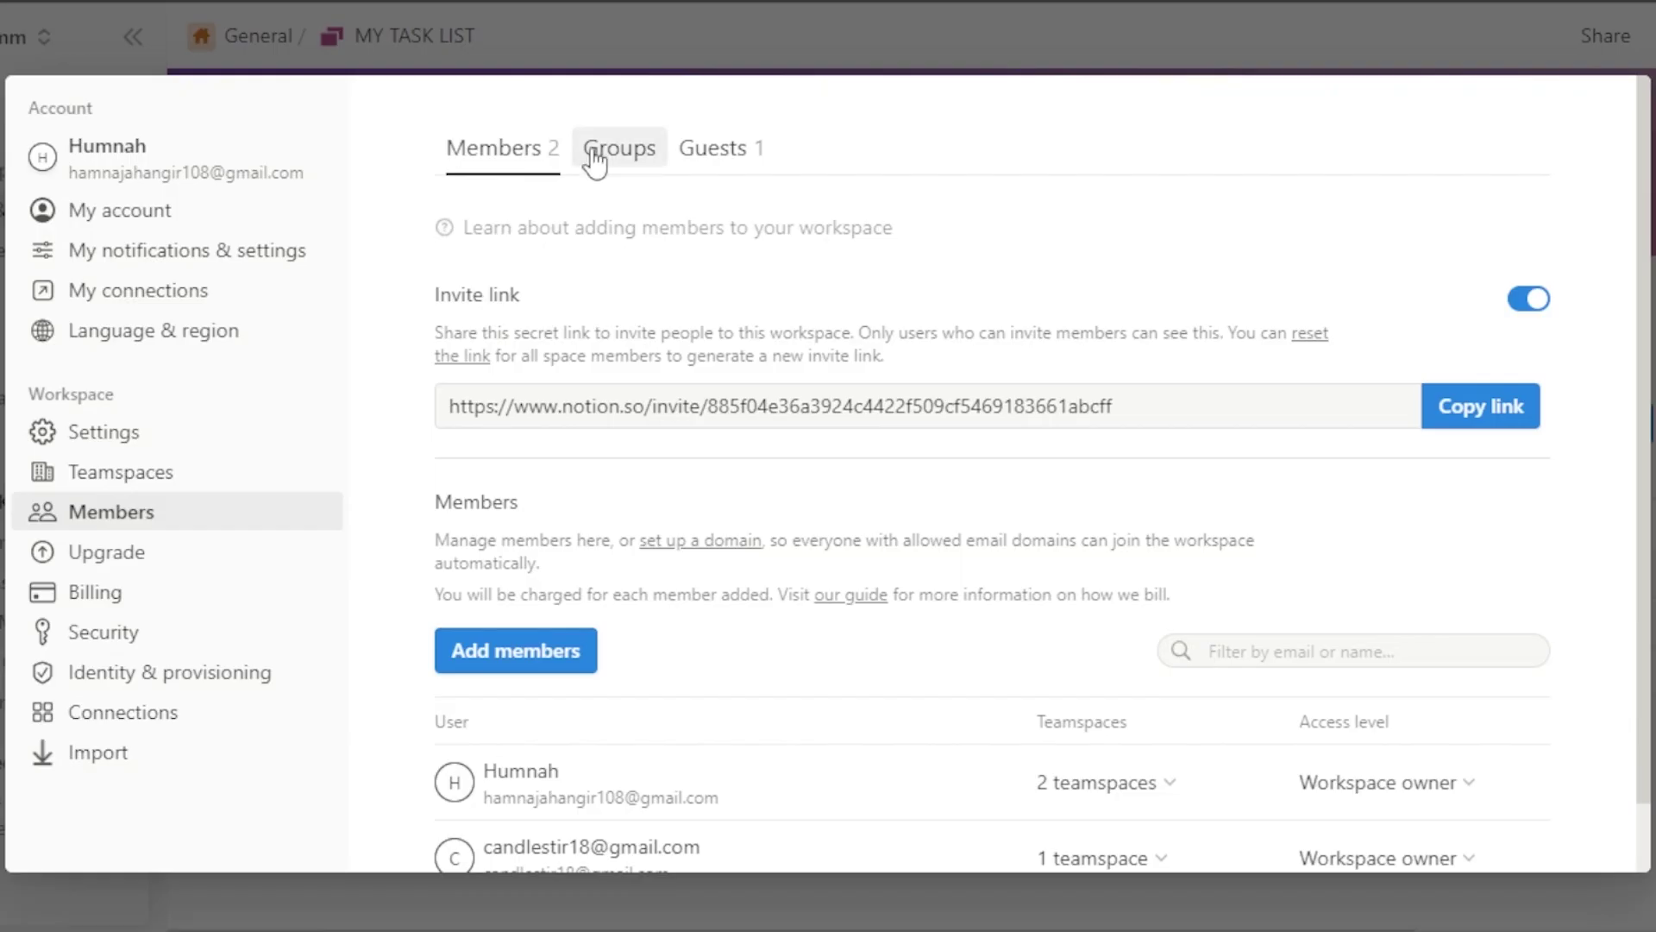
click(625, 154)
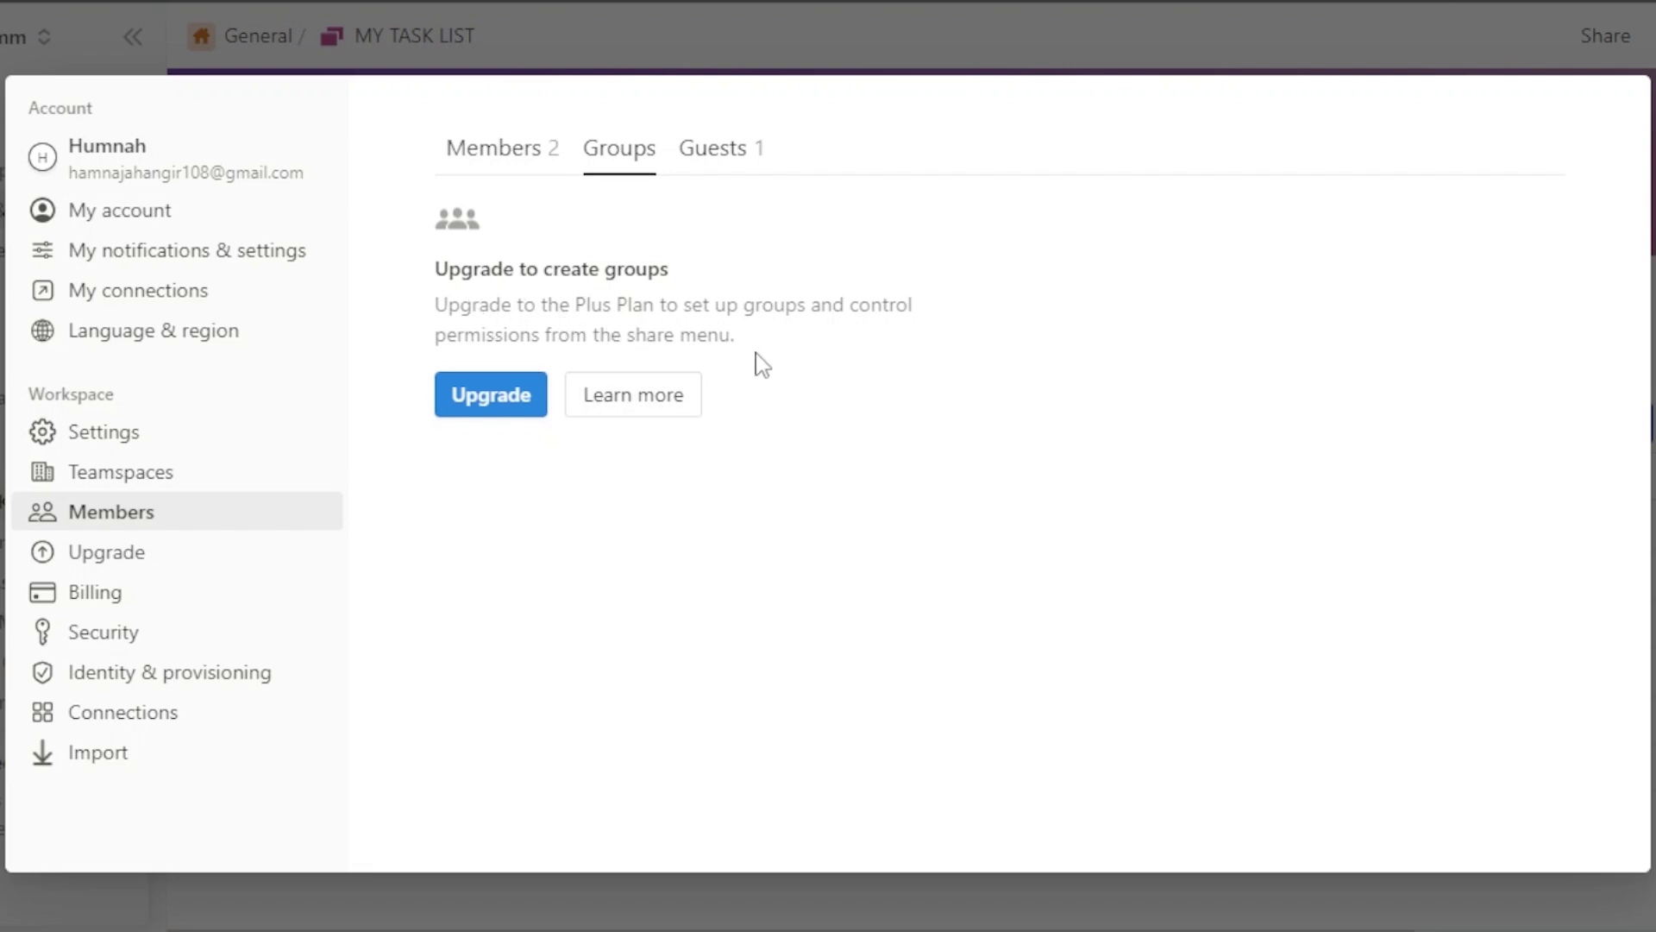
click(715, 170)
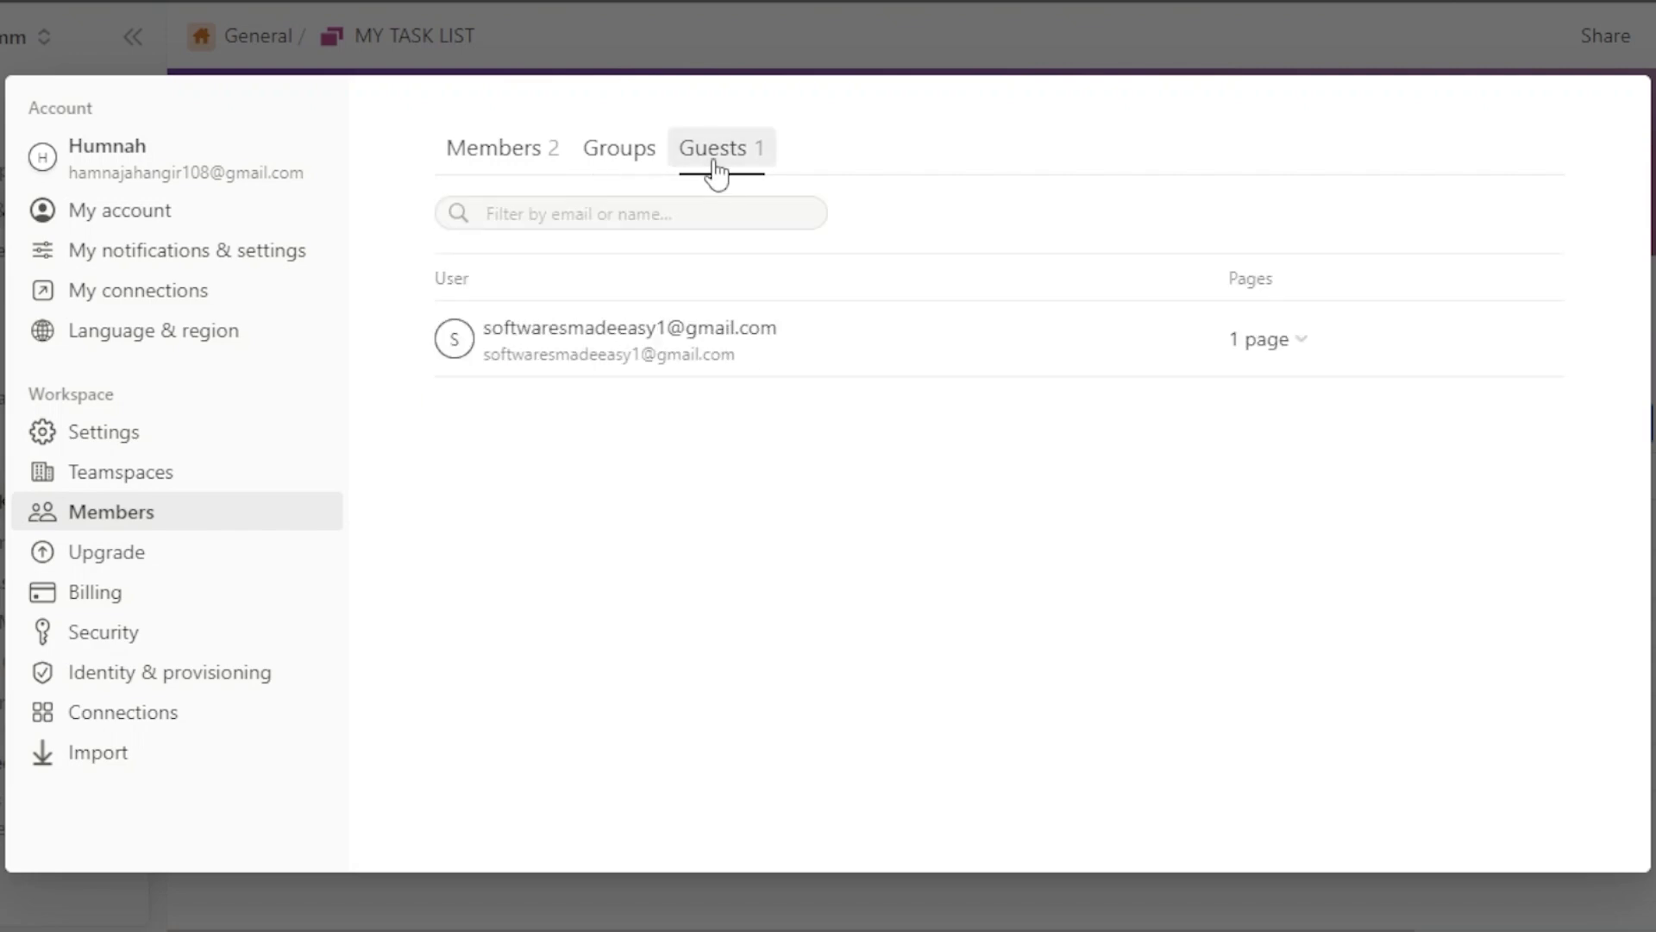
click(498, 161)
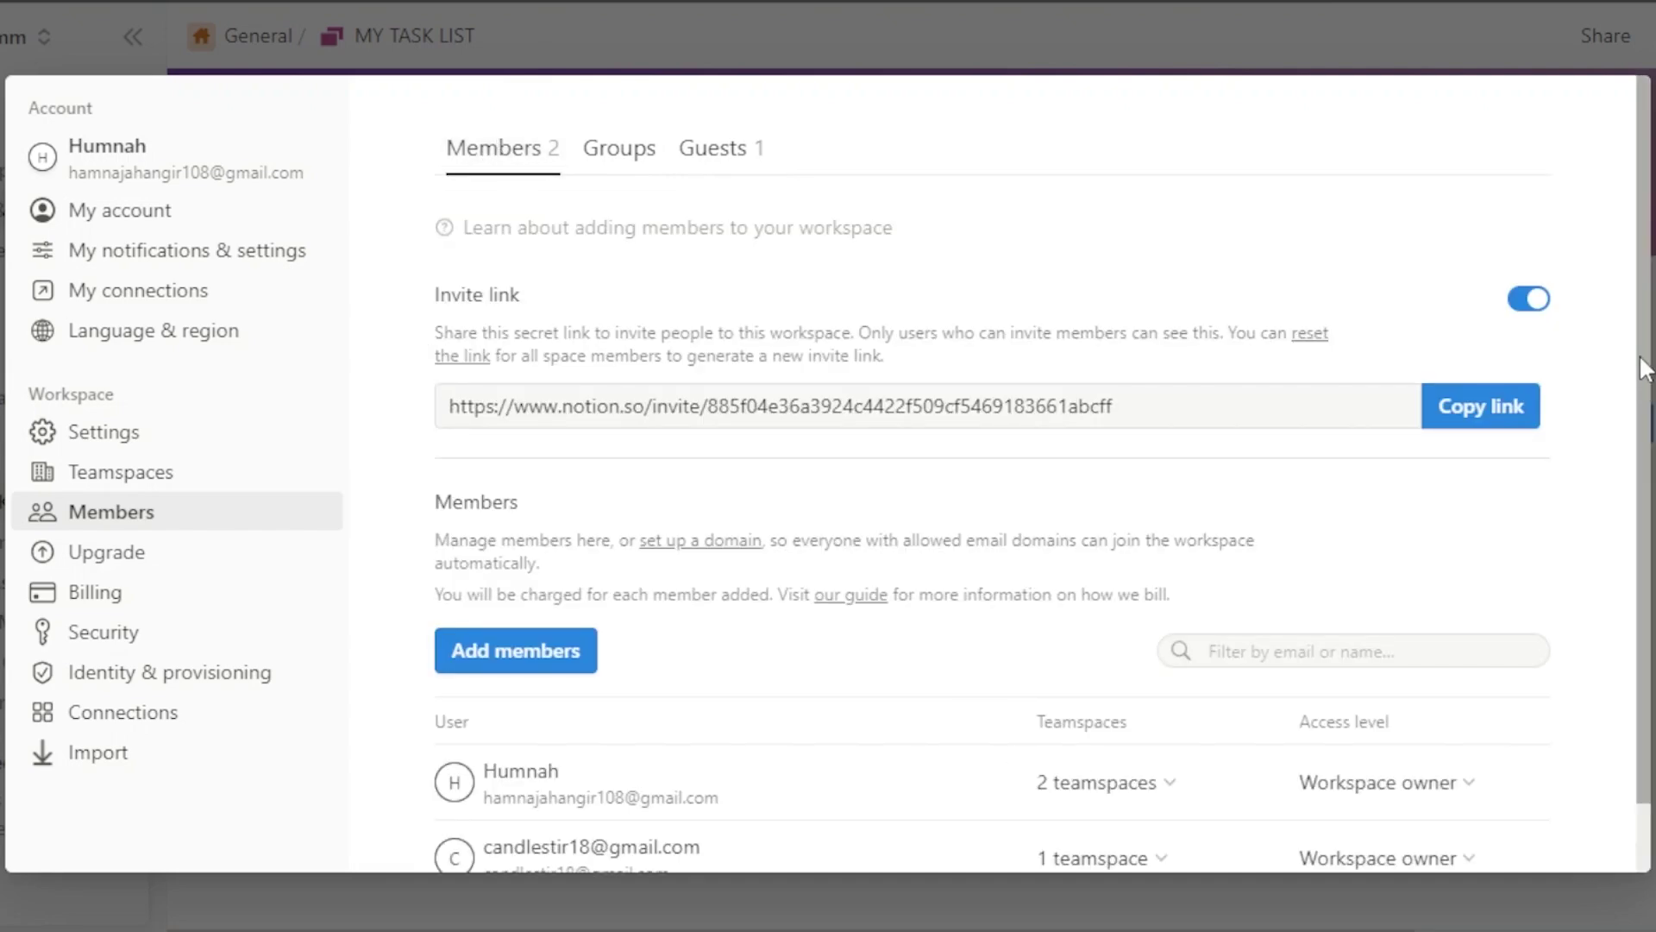
Inspect the owner's teamspaces and access level, then open the second member's access choices
scroll(1621, 595, down, 1)
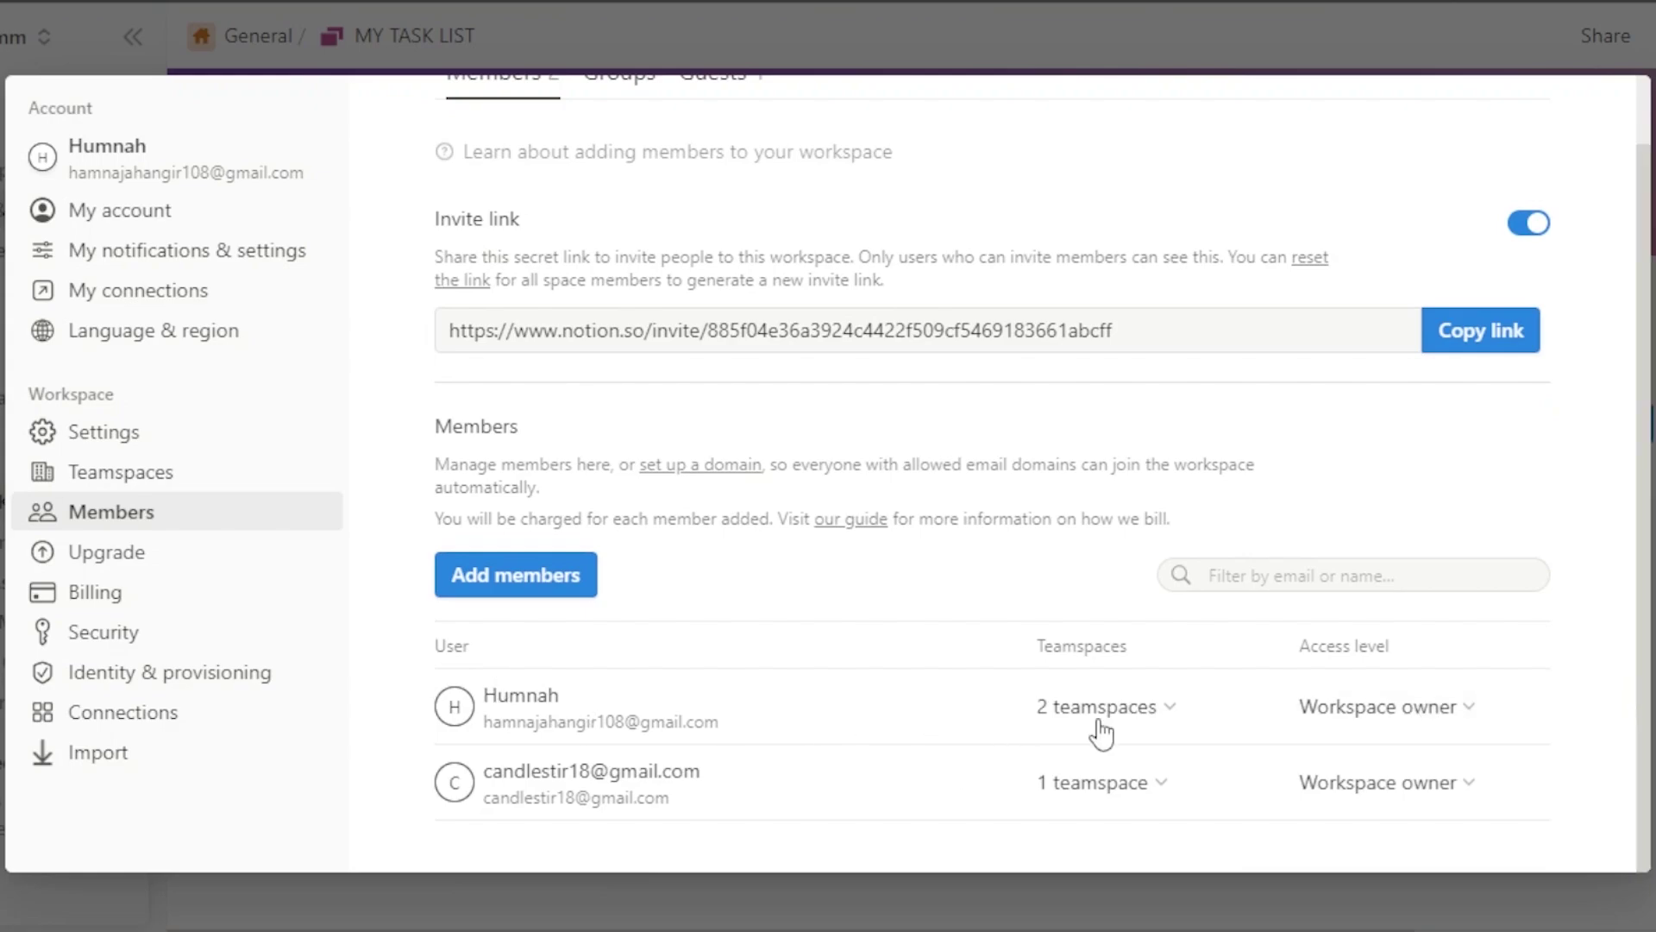
click(1133, 721)
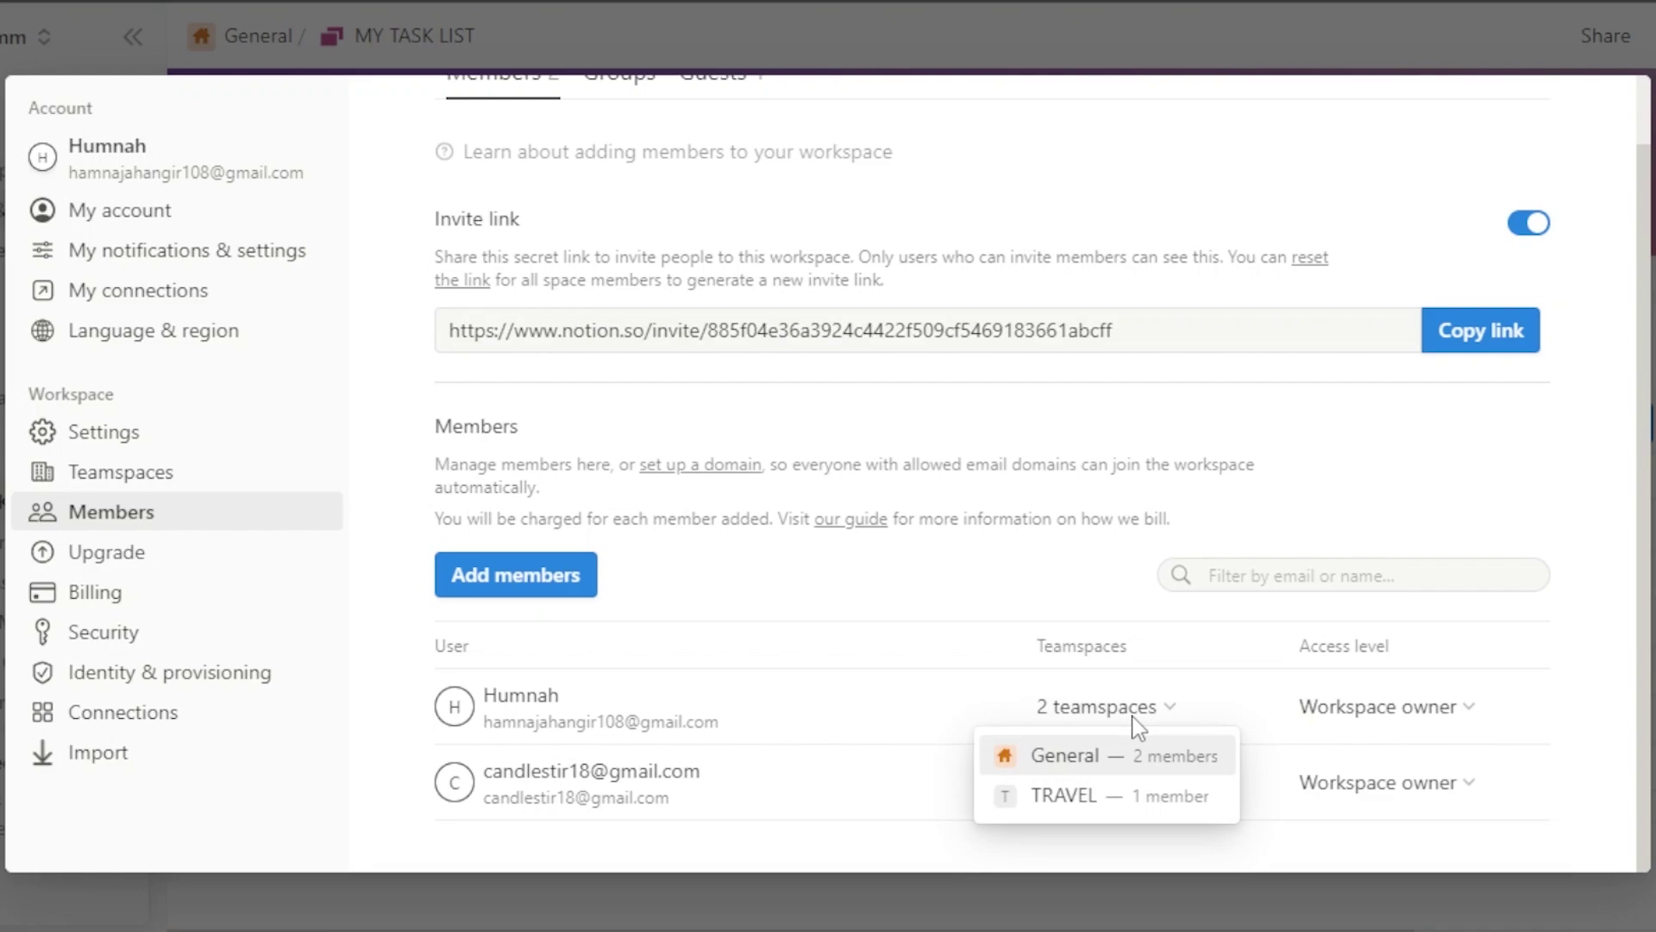
click(1369, 724)
click(1368, 721)
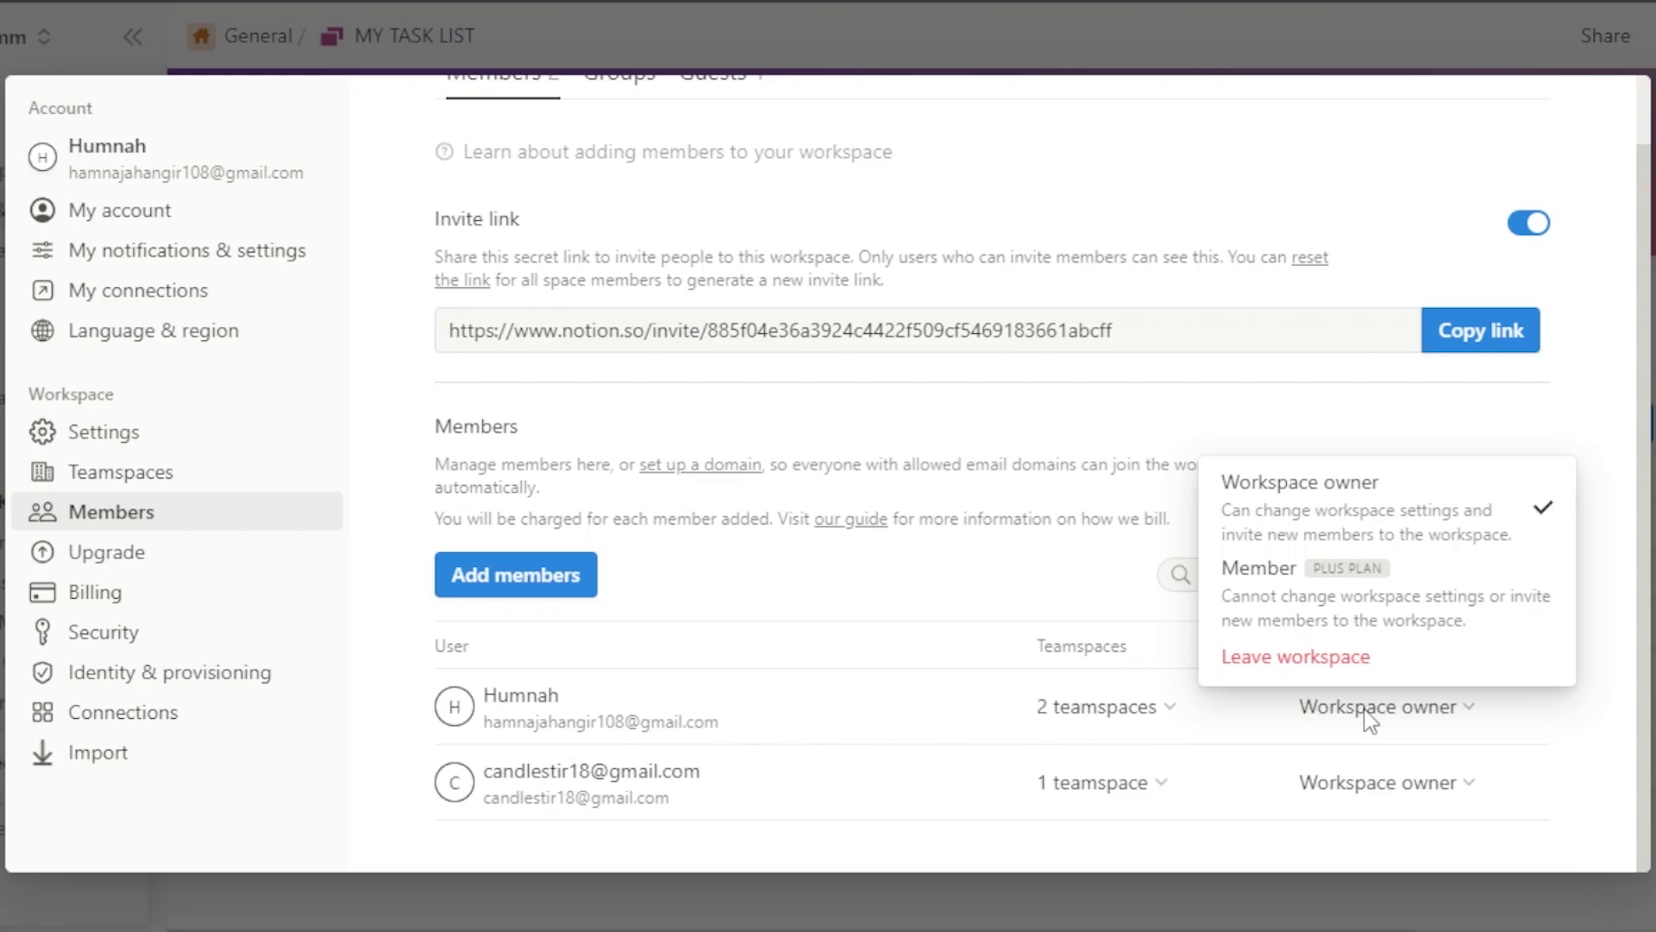
click(966, 690)
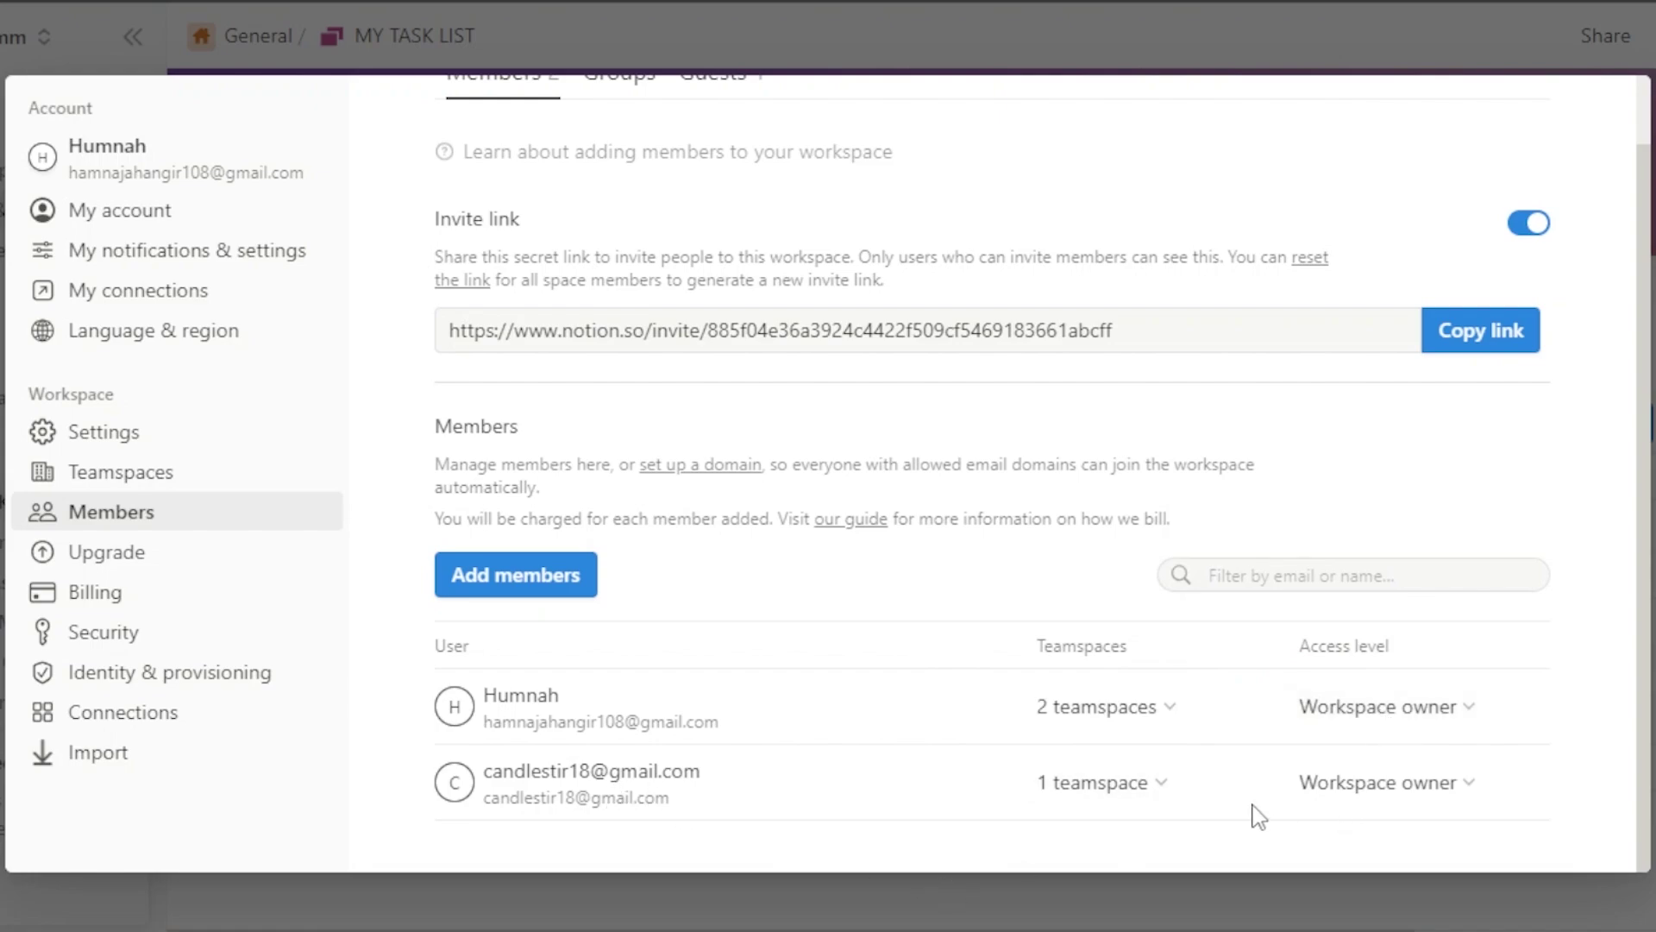
click(1375, 792)
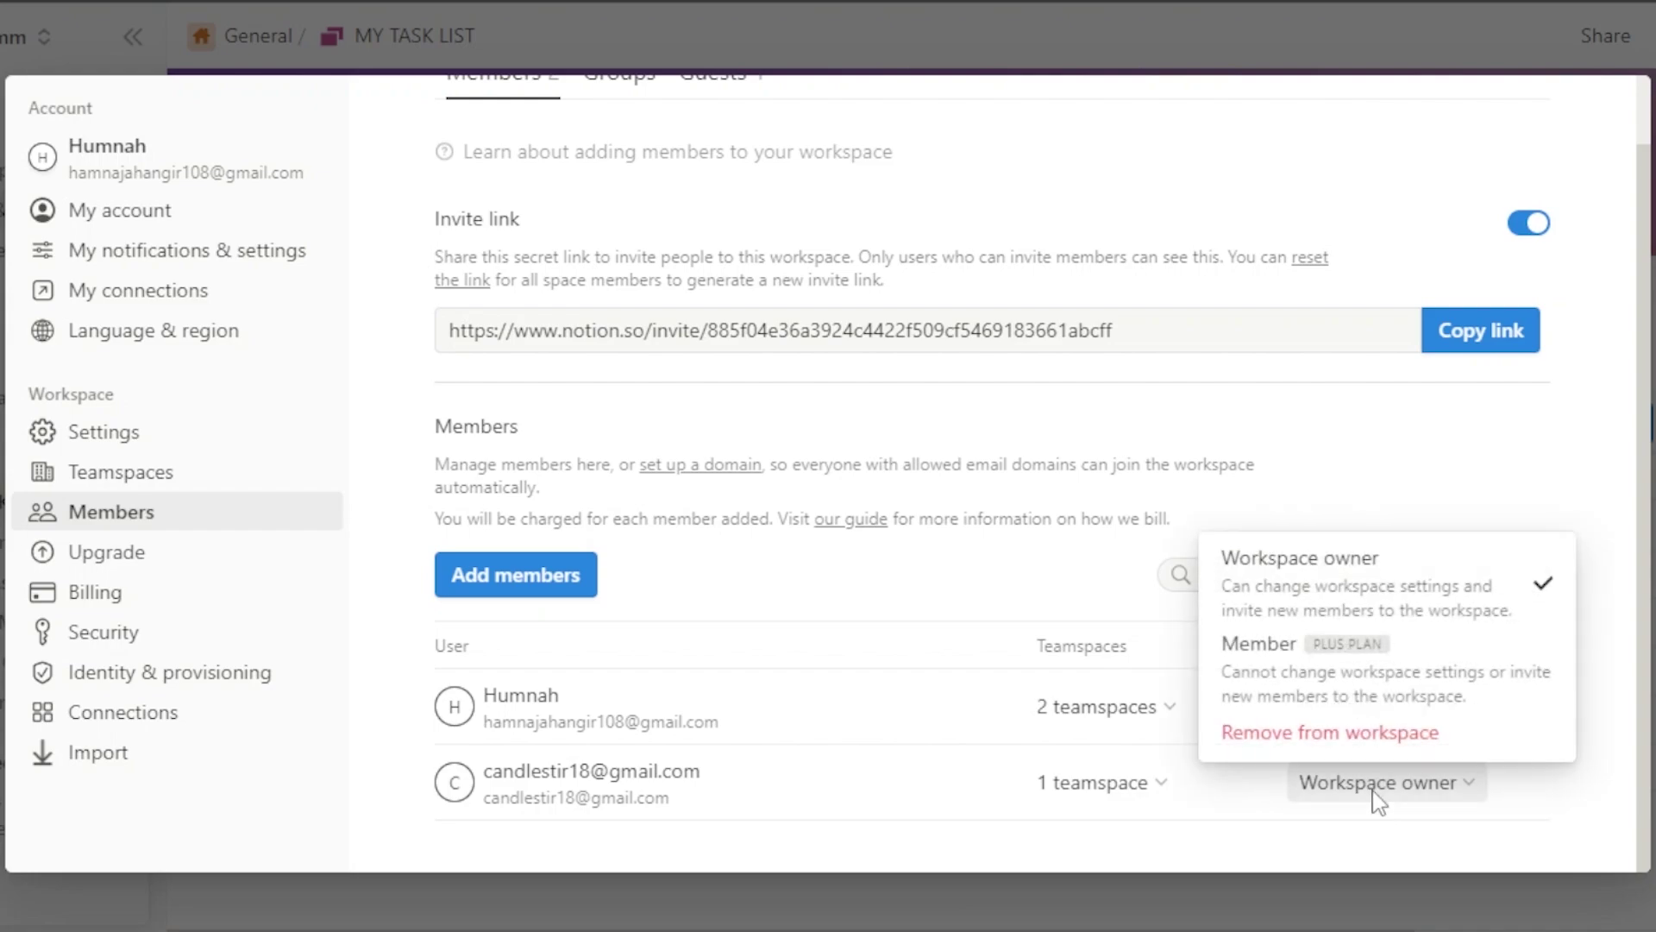
mouse_move(1278, 660)
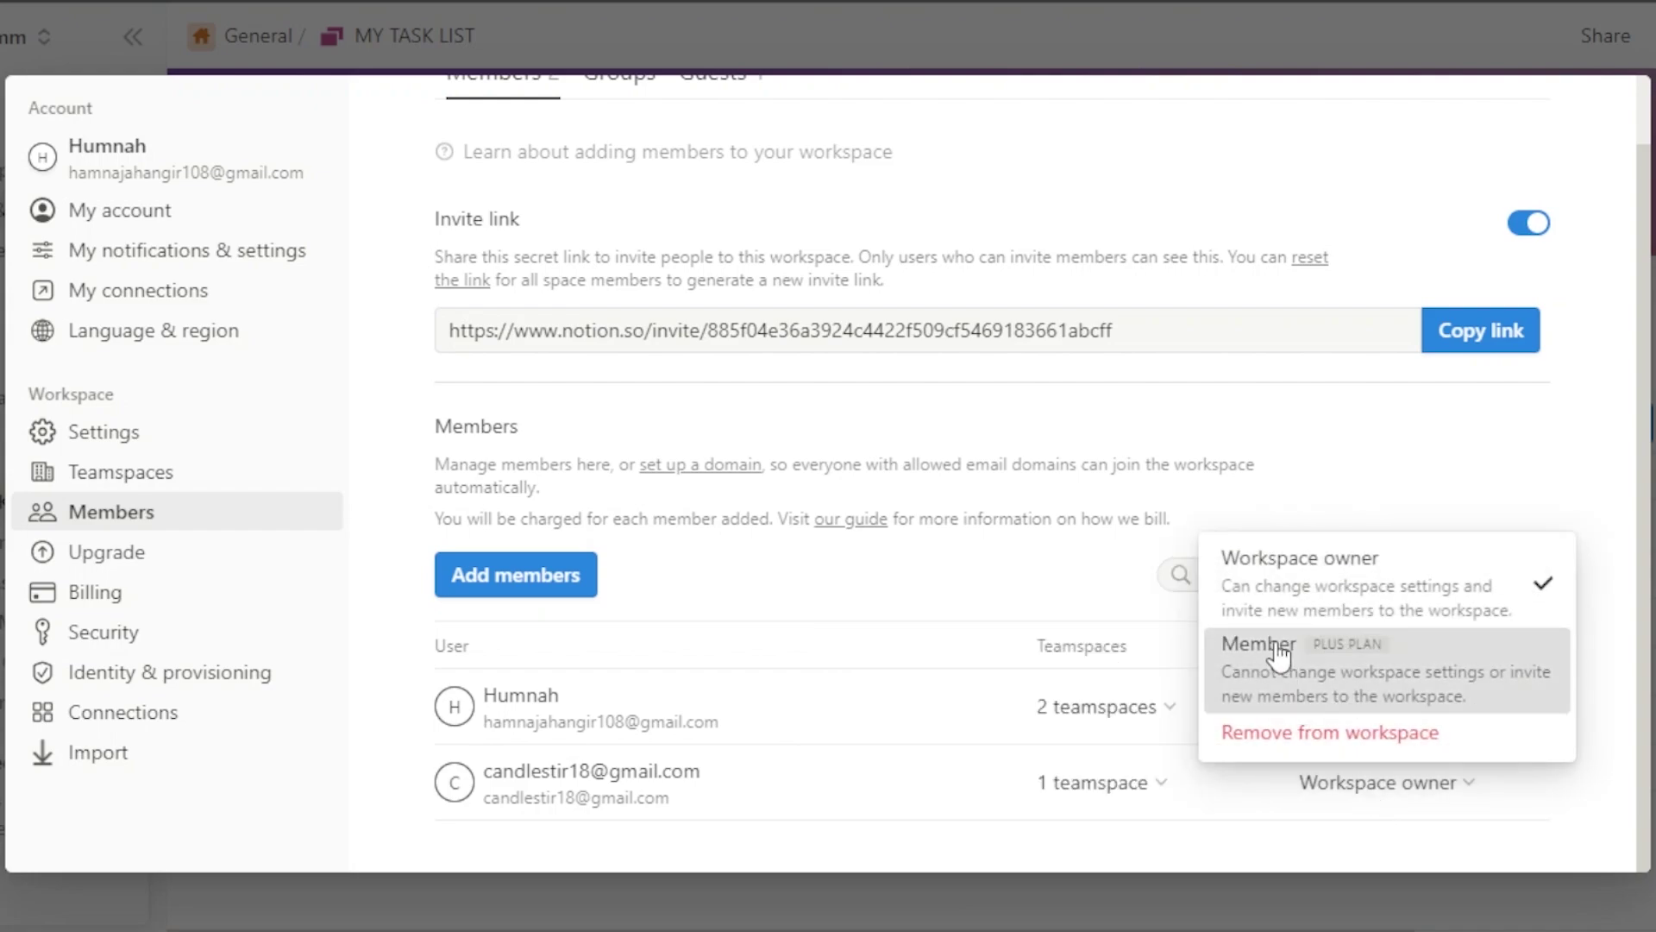
click(1278, 659)
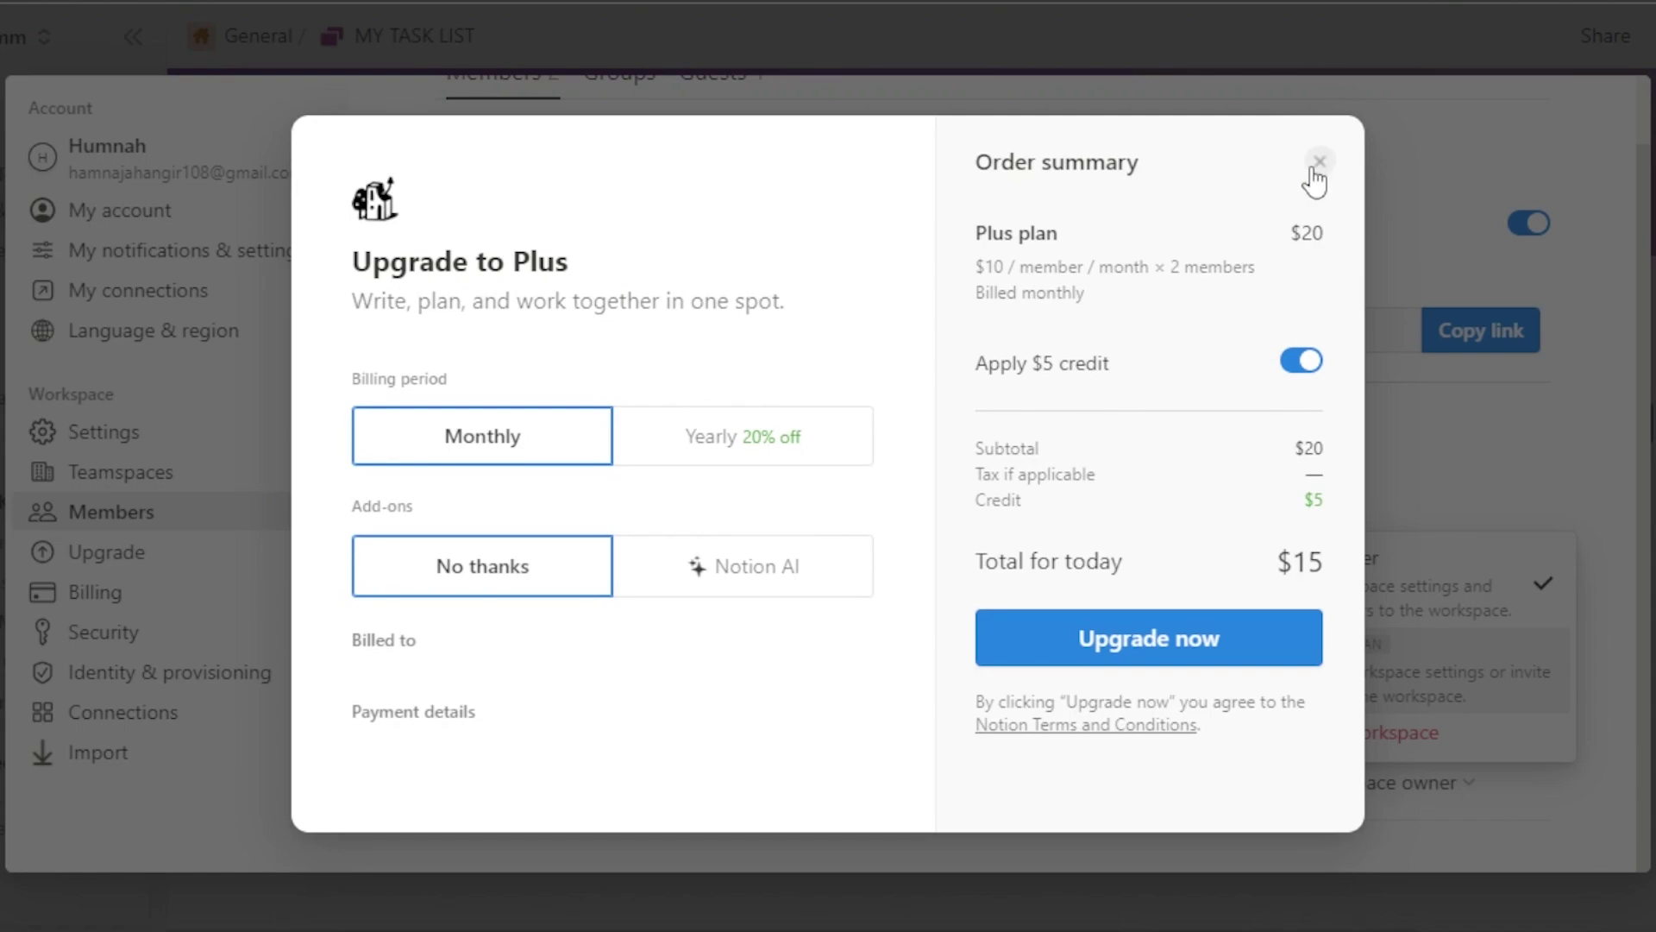
click(1318, 164)
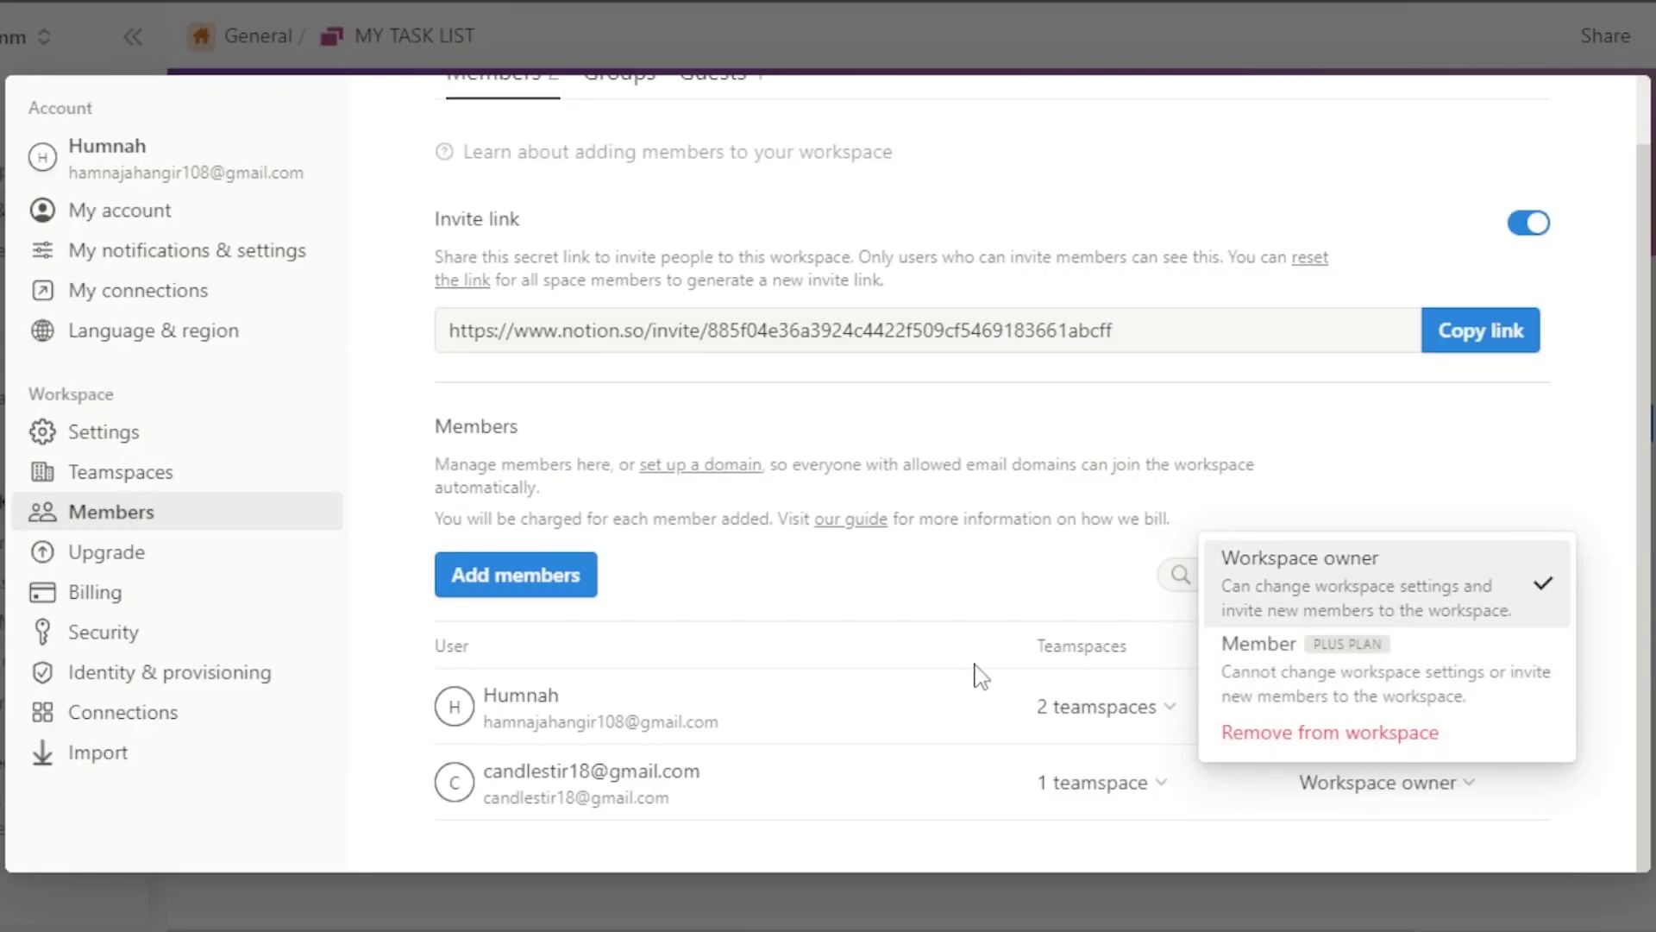
mouse_move(1329, 671)
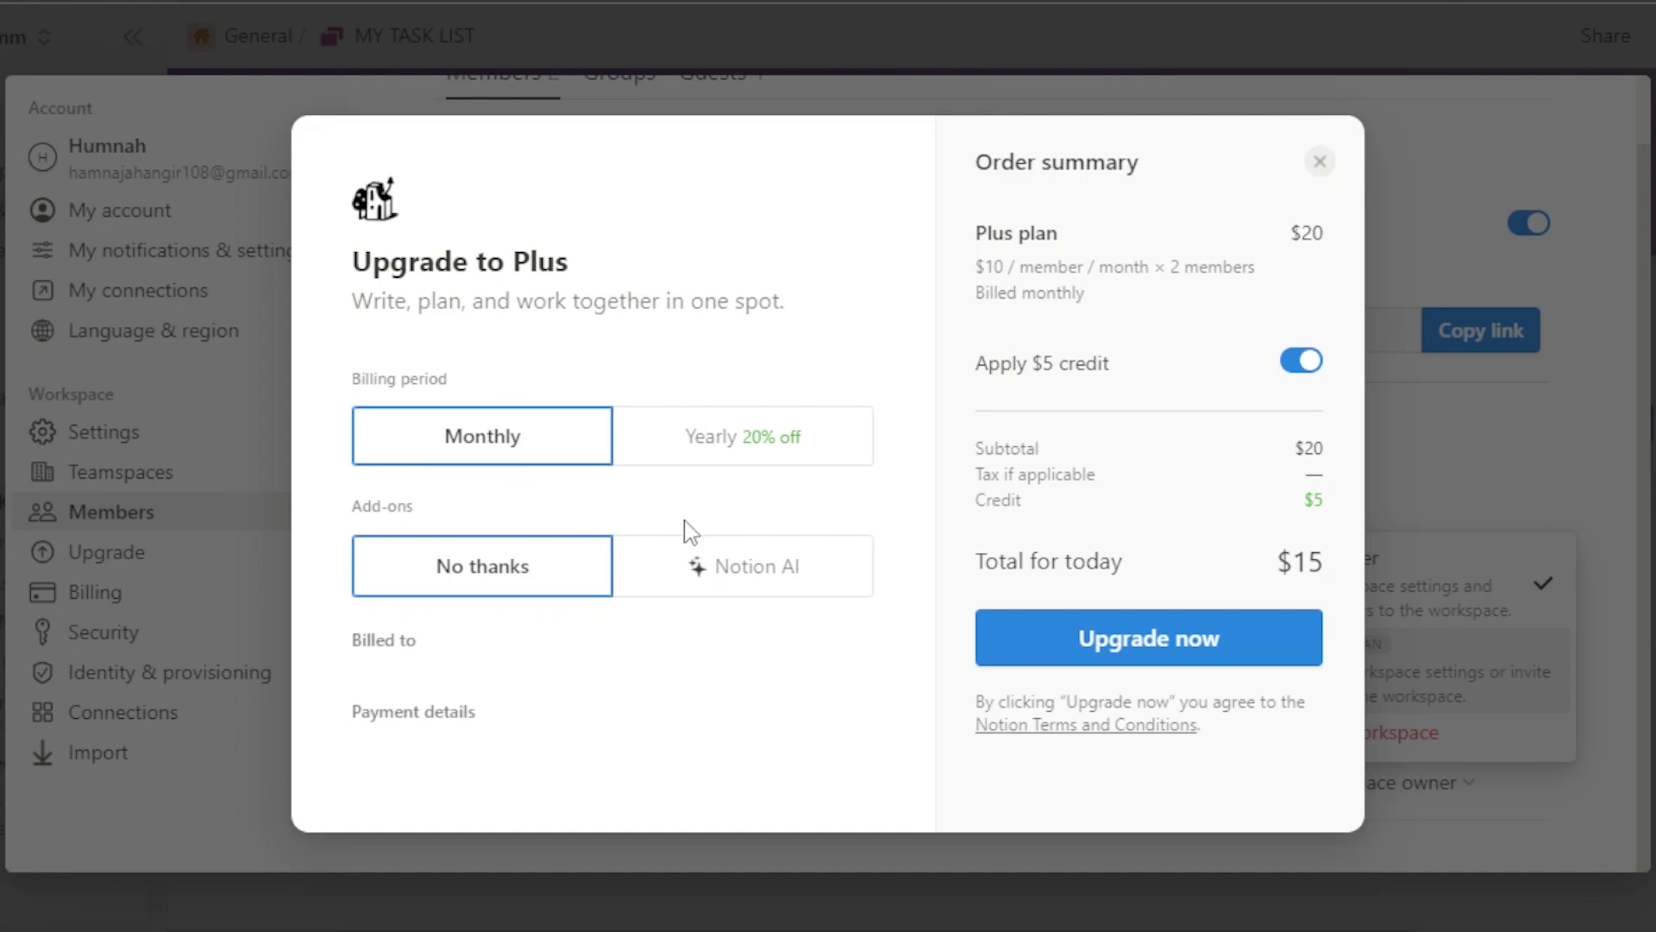
click(738, 442)
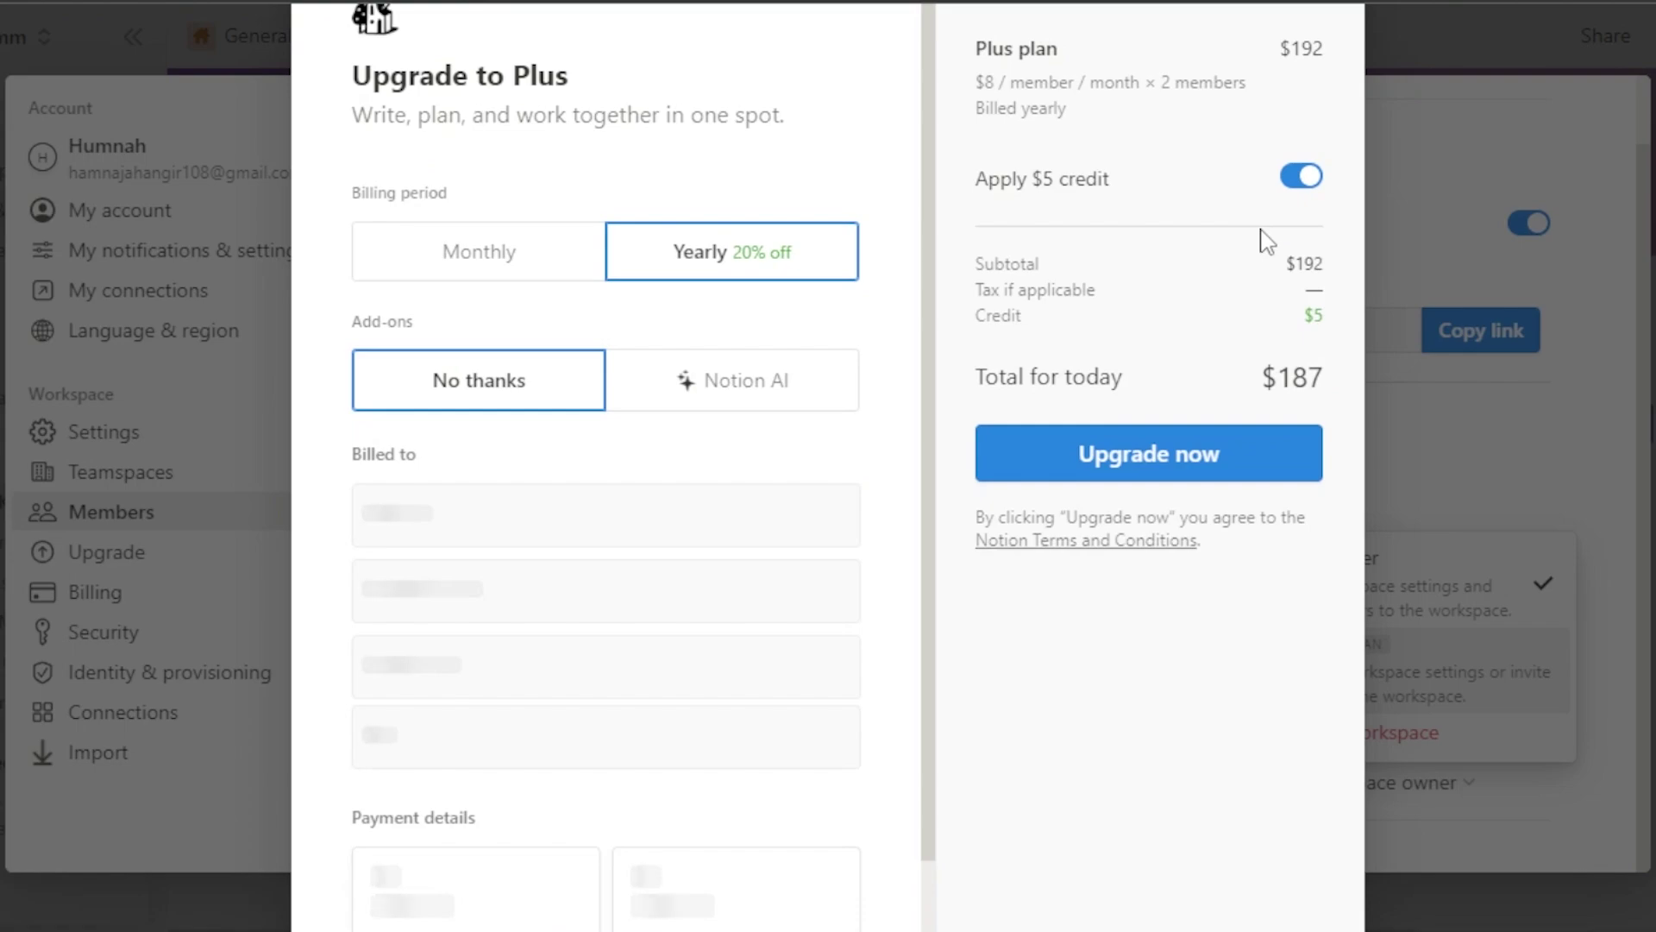
click(451, 274)
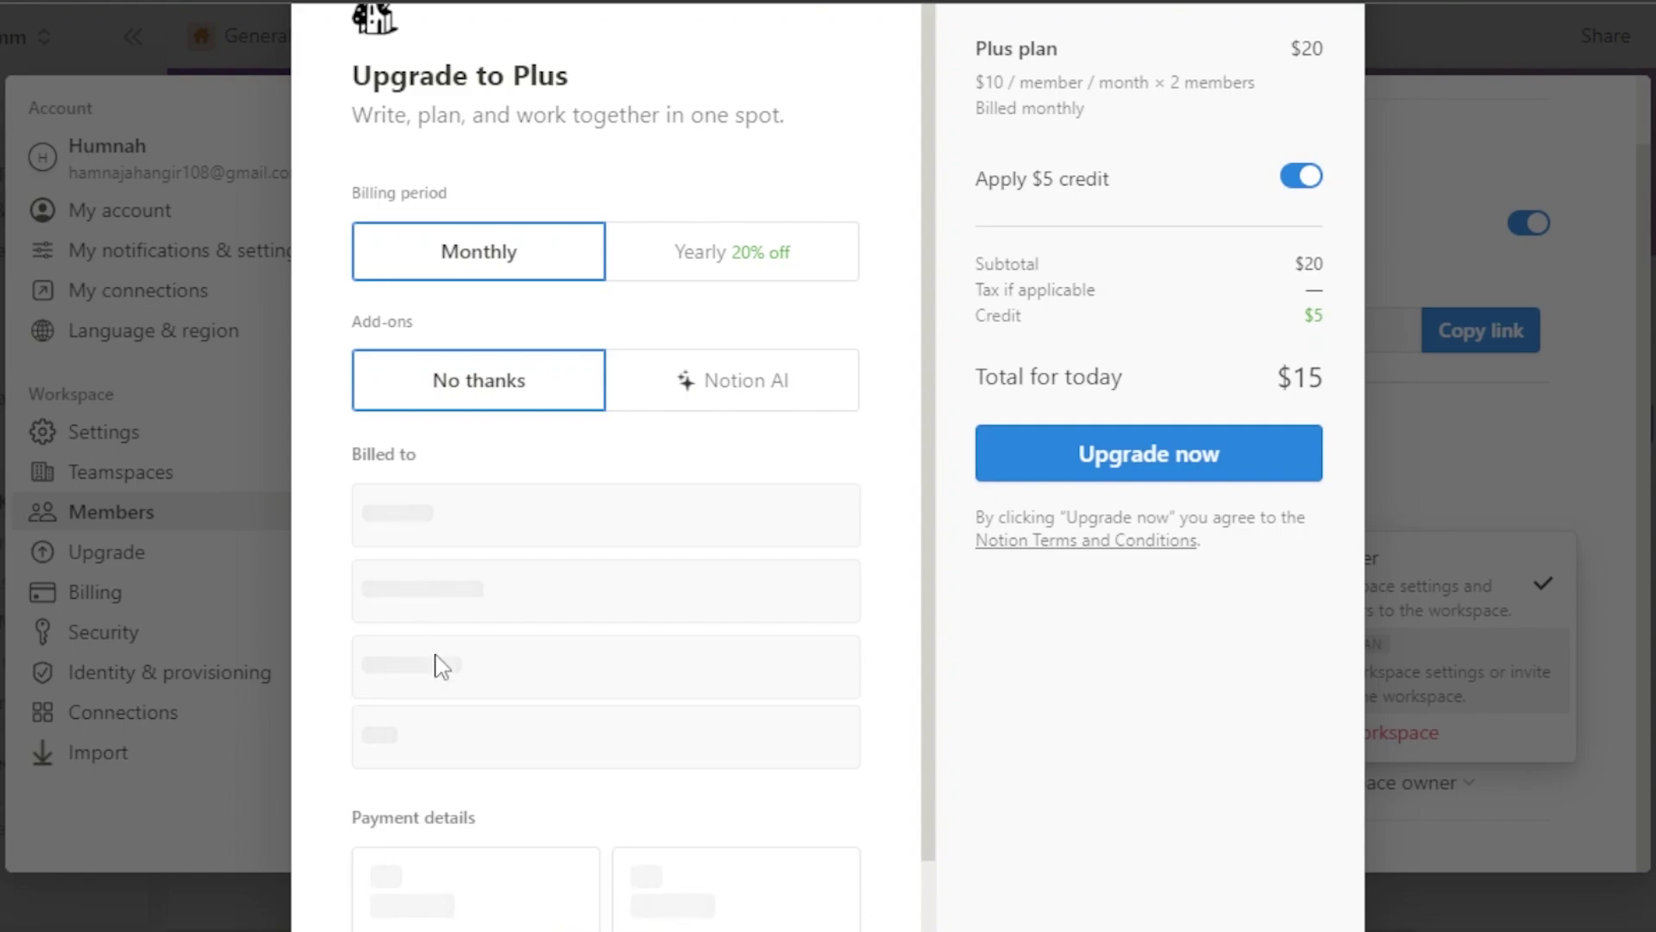
click(103, 358)
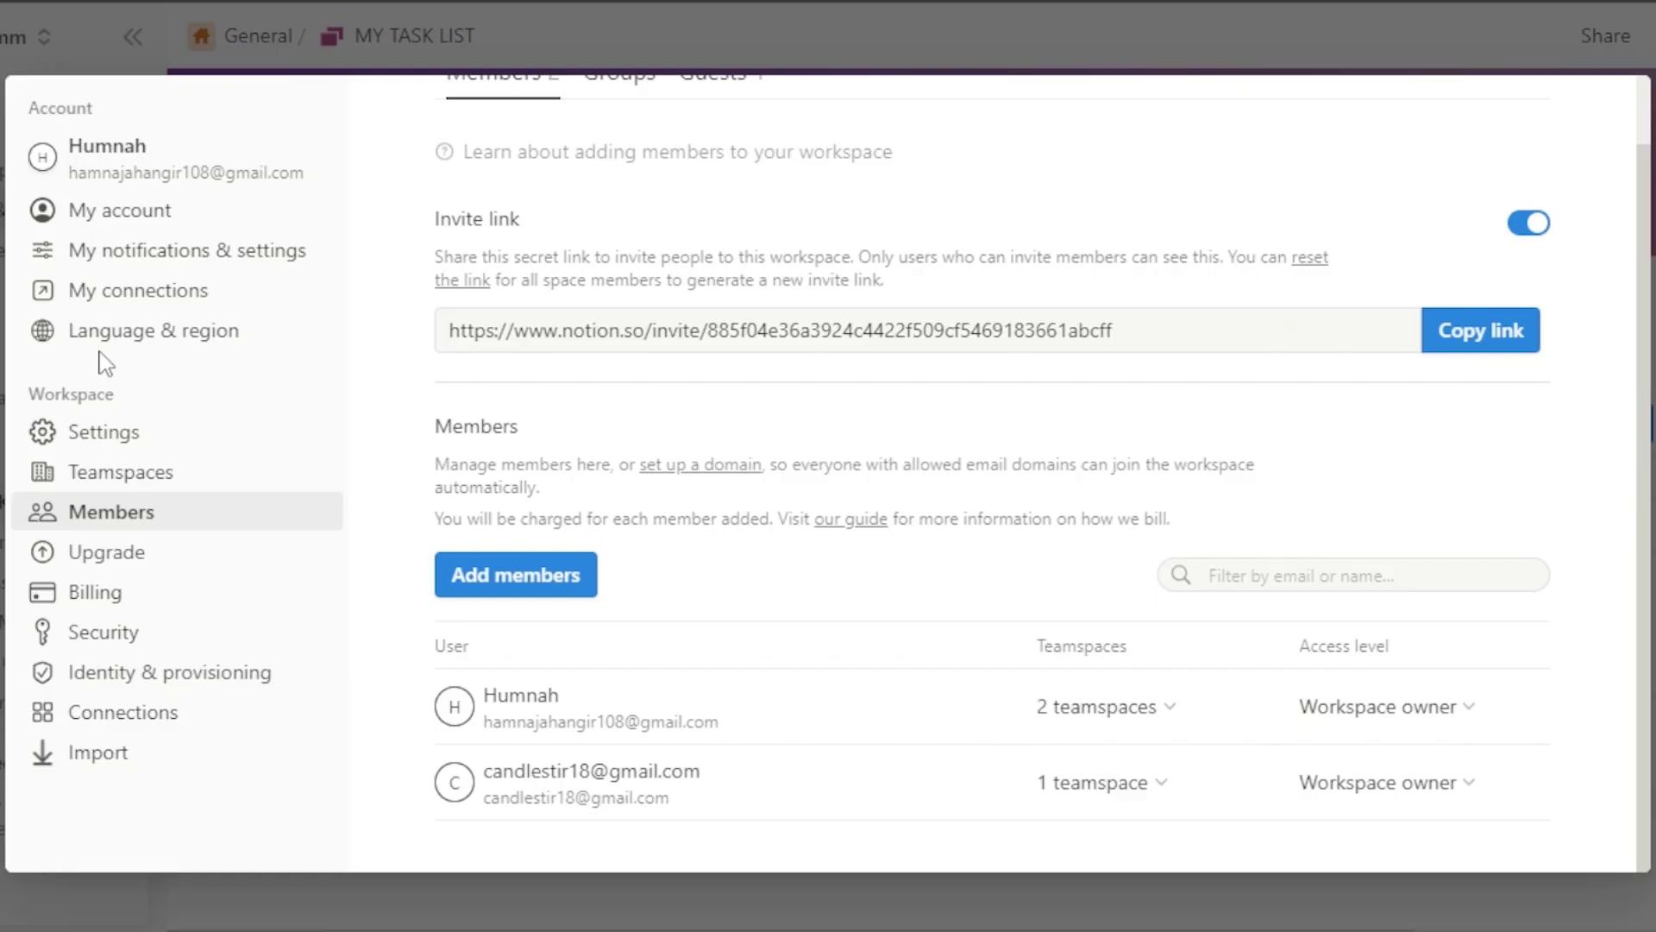
Verify in the Guests tab that the guest can access only 1 page, then close settings
click(99, 638)
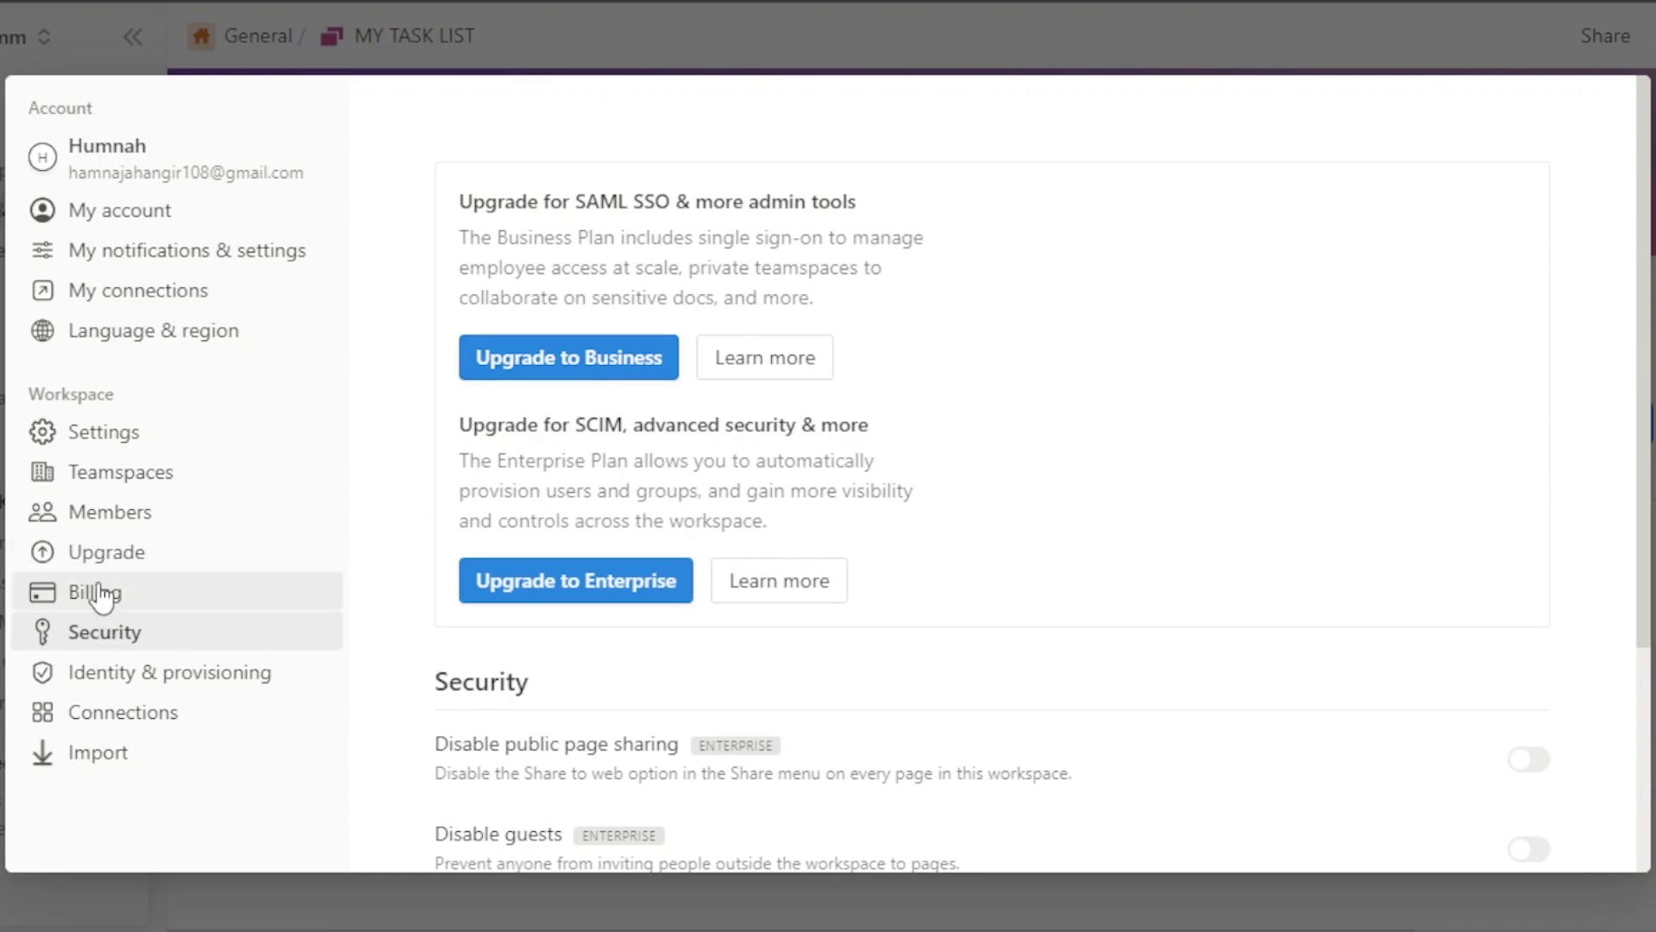
click(62, 522)
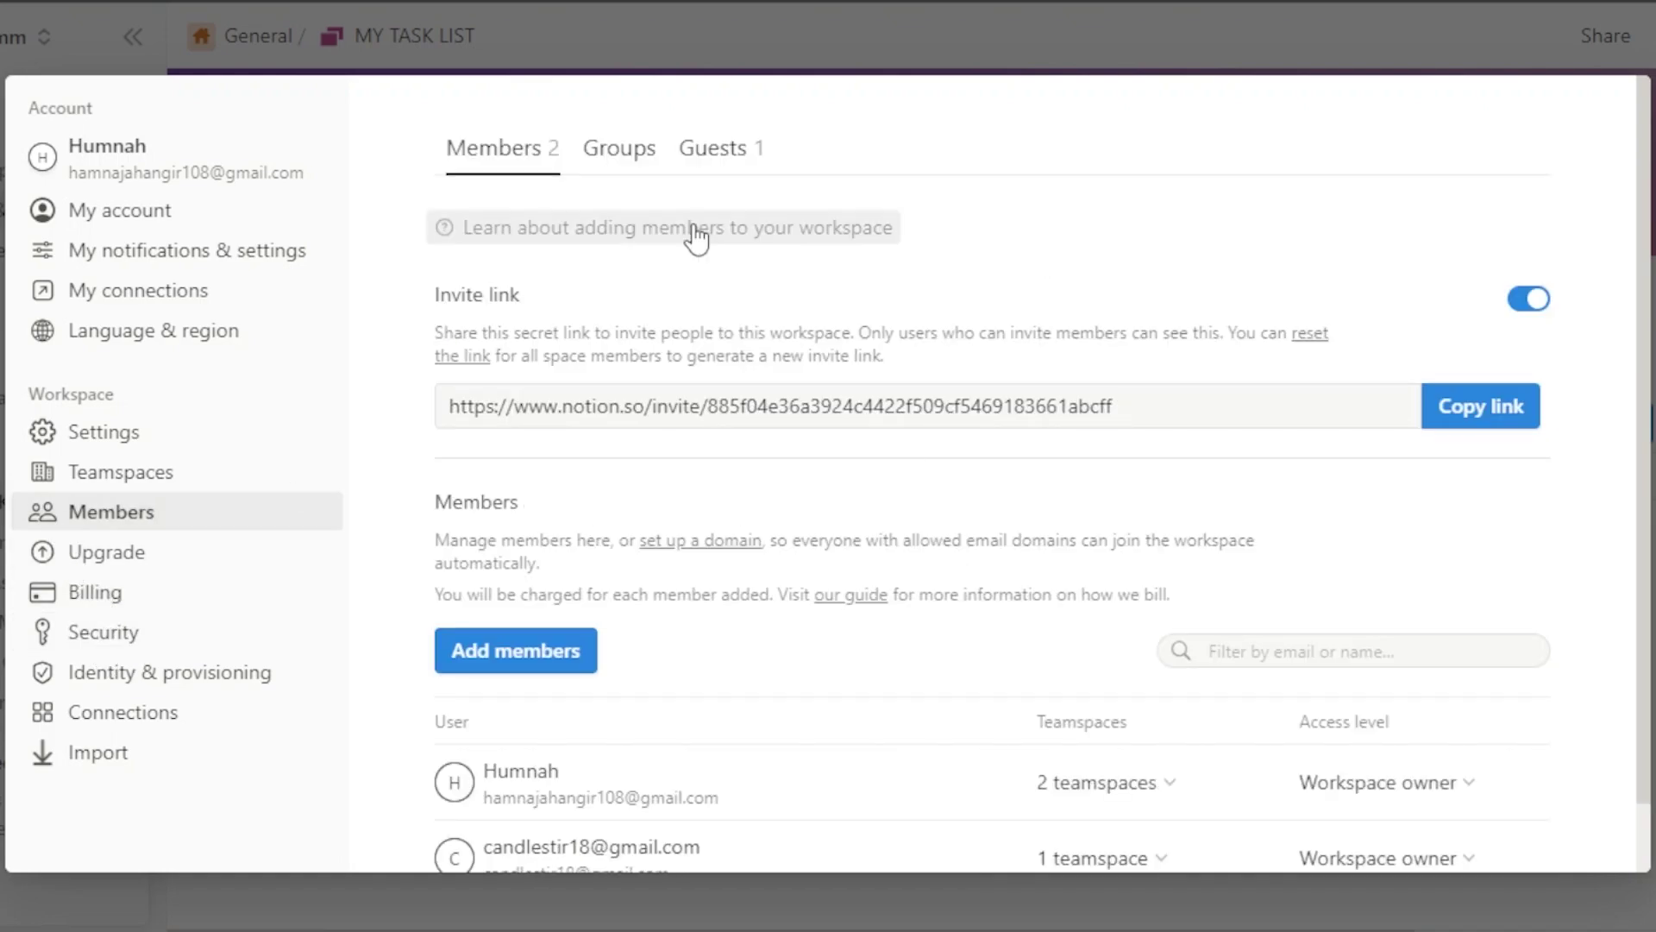
click(735, 155)
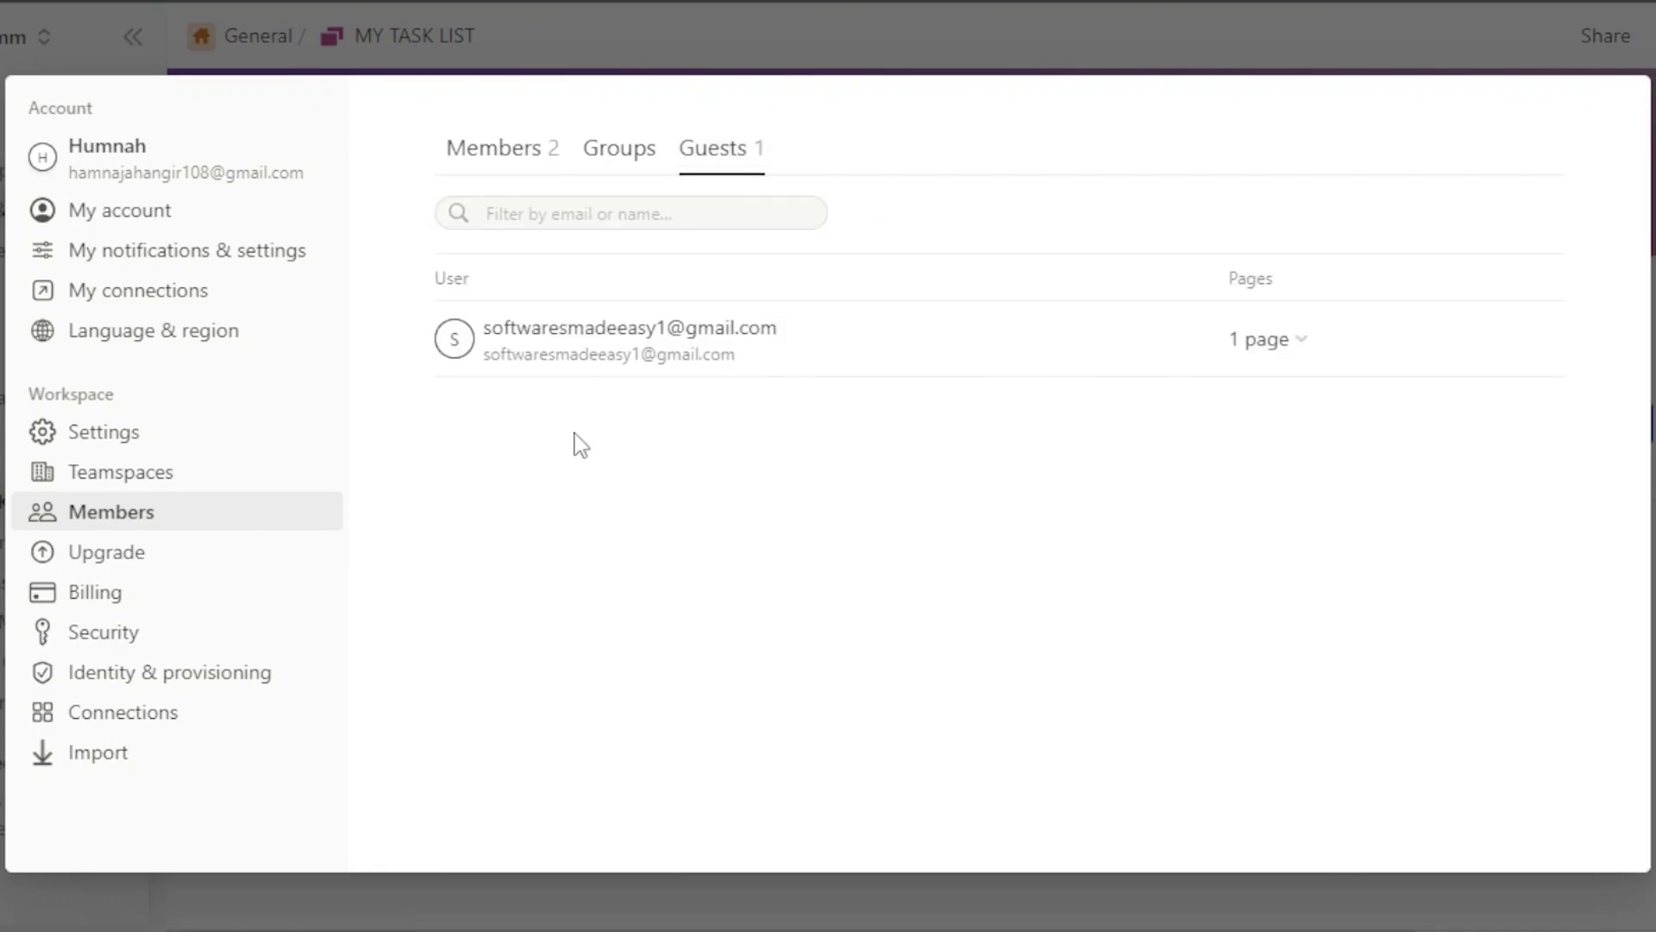
click(1300, 337)
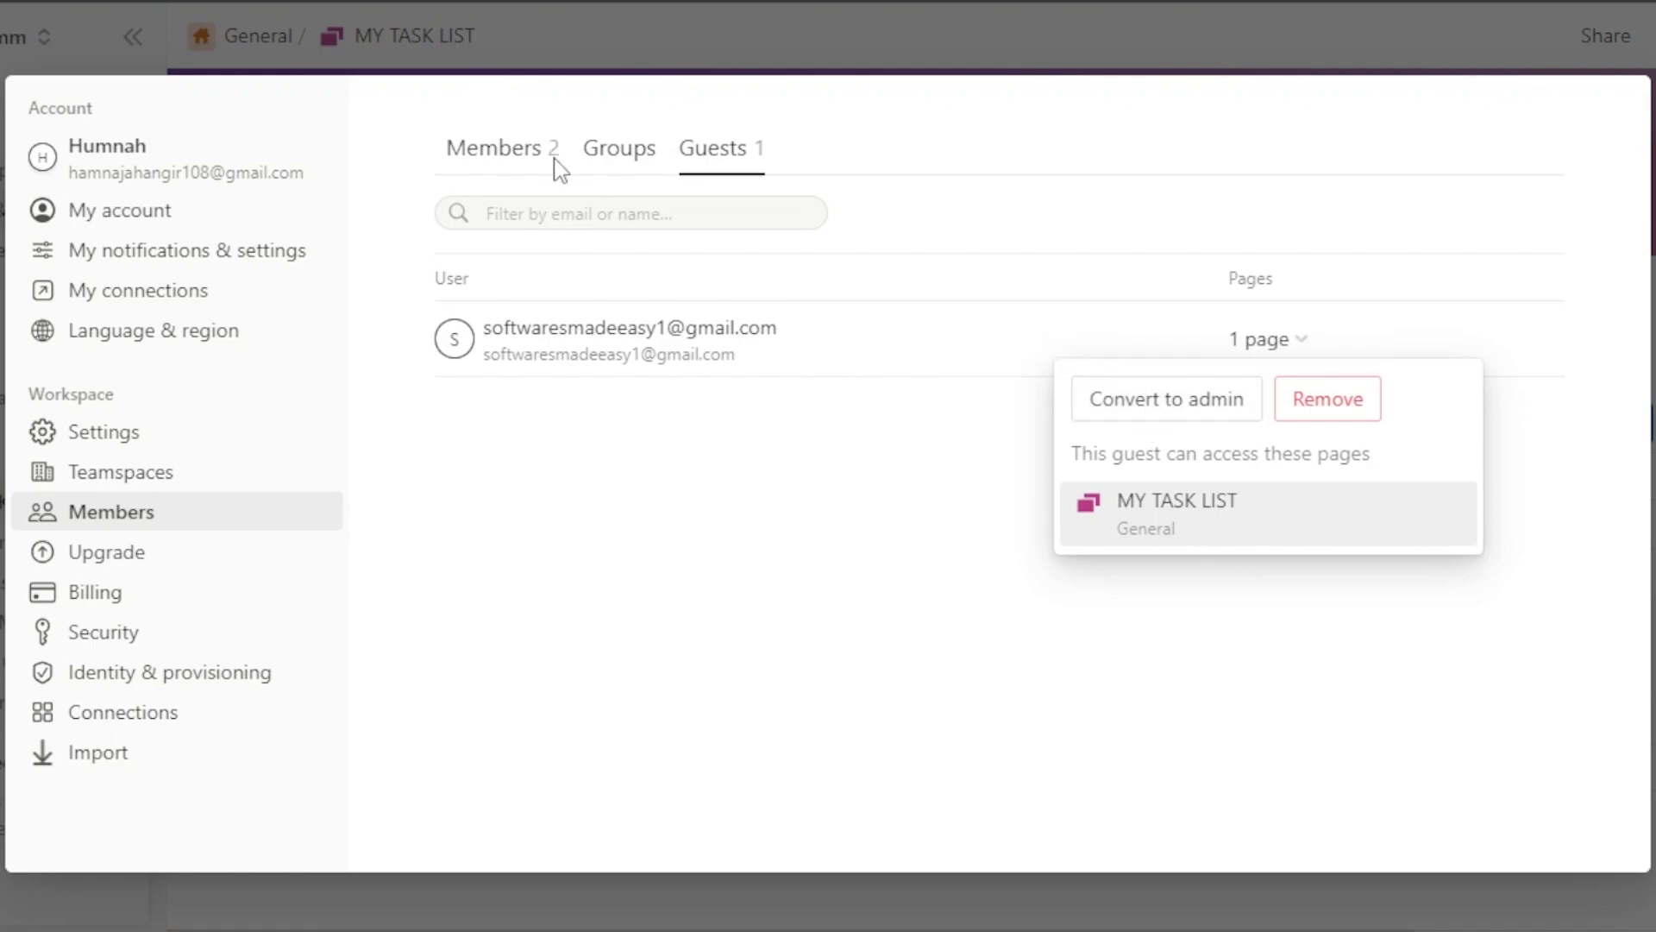
click(528, 169)
click(510, 167)
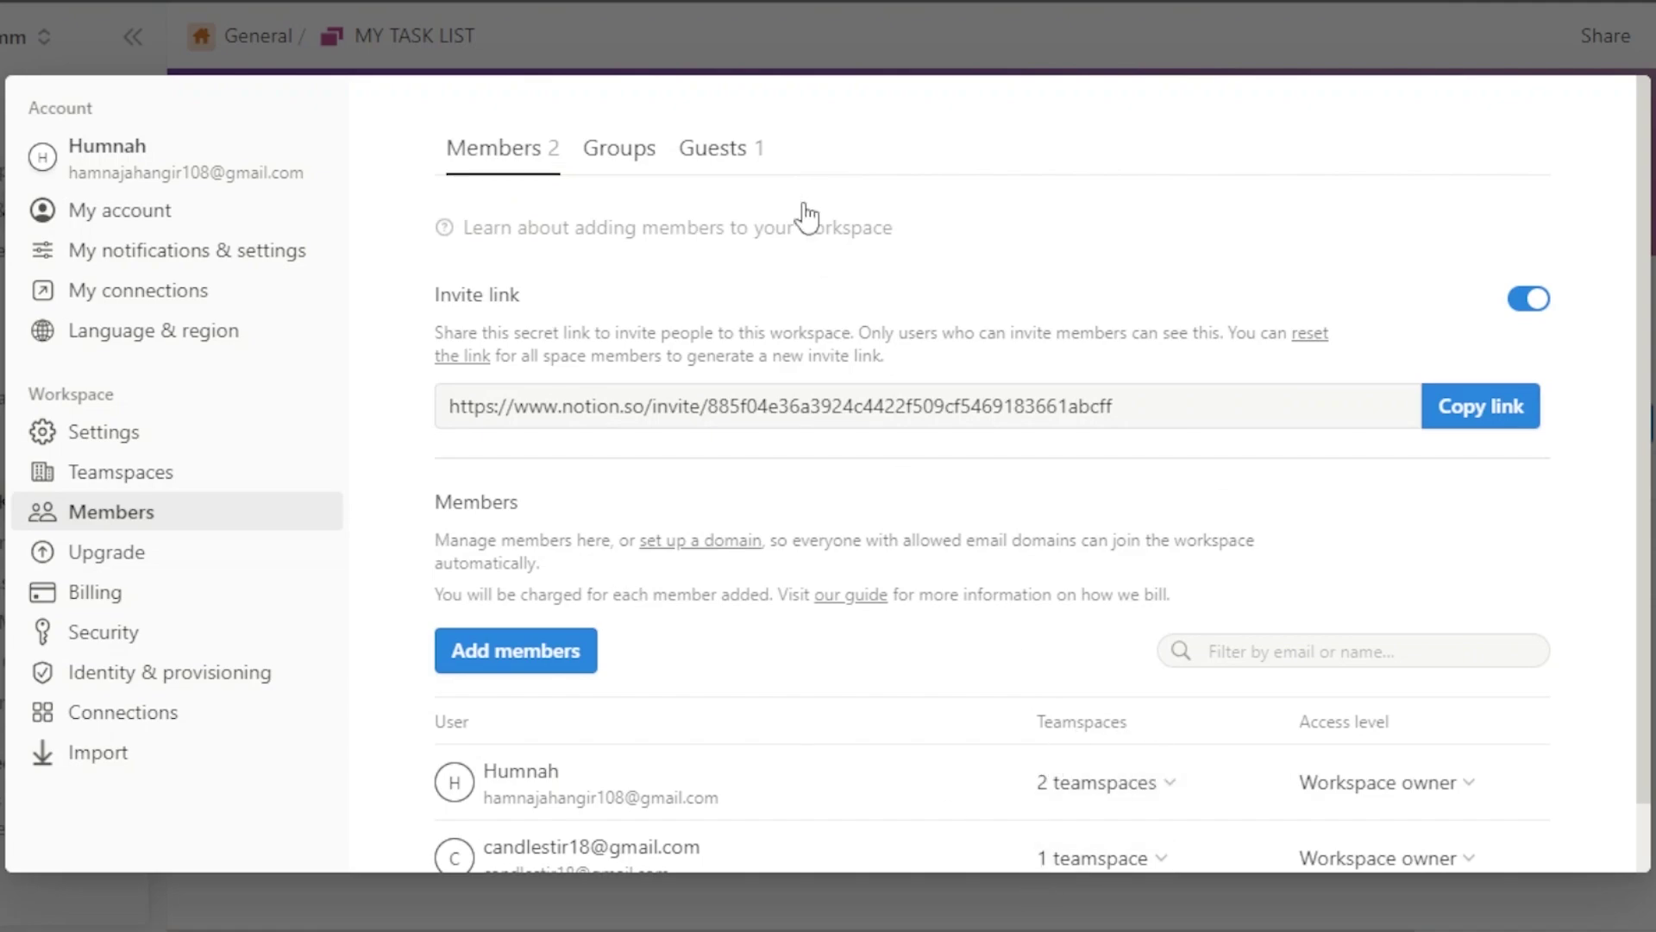
click(705, 159)
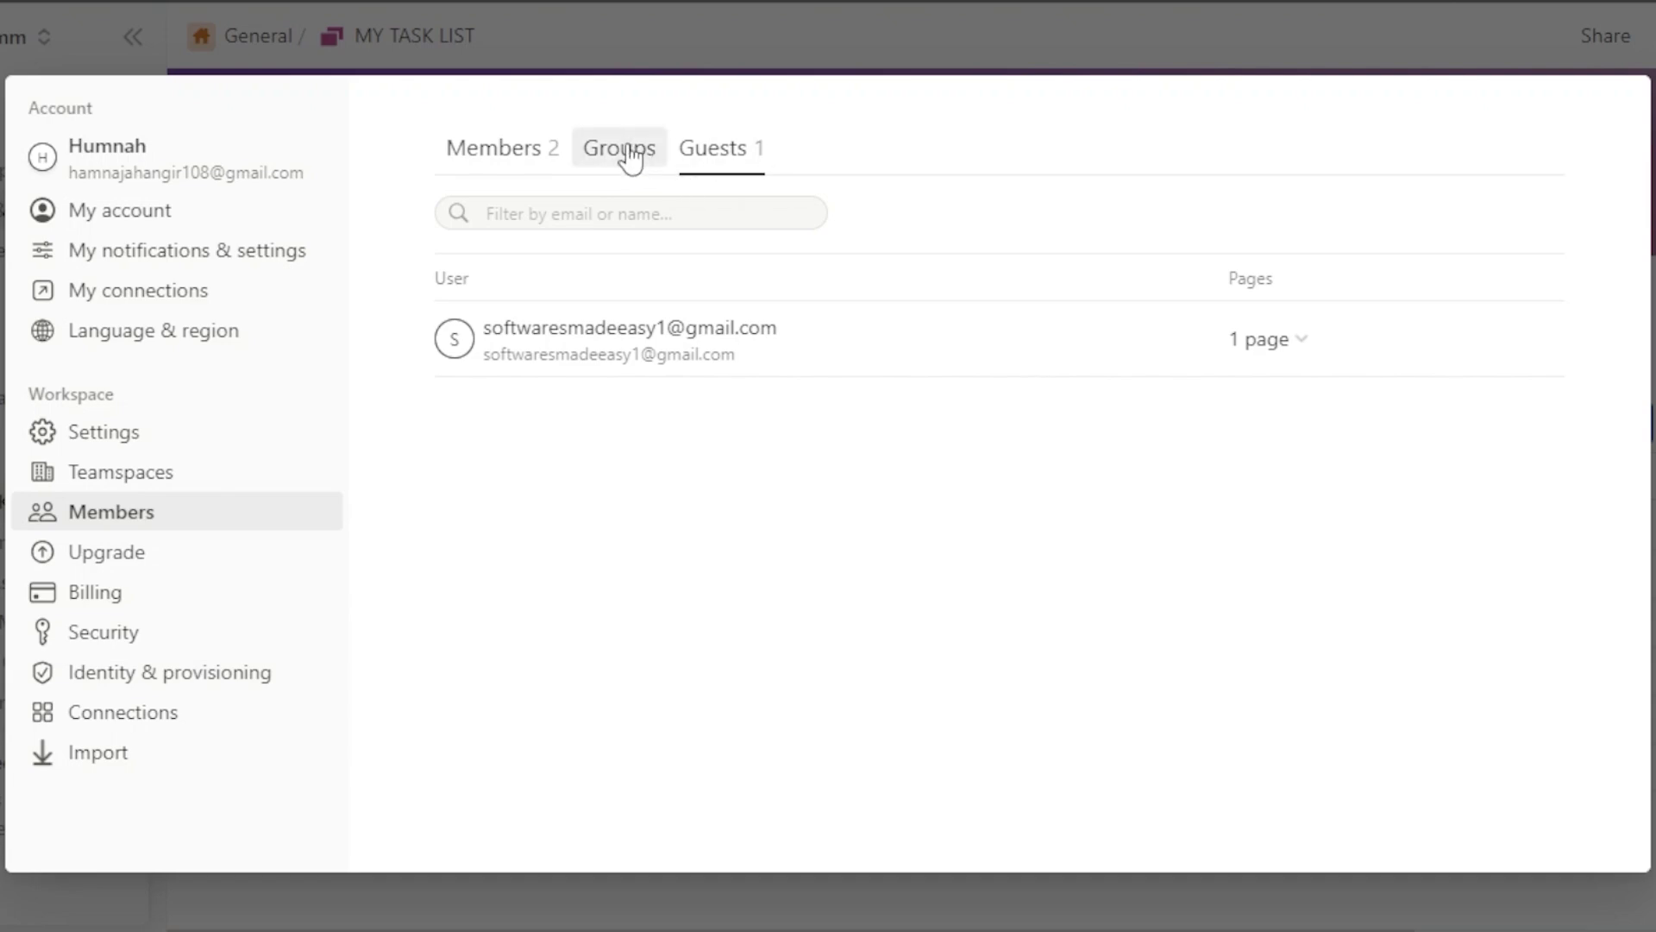
click(525, 152)
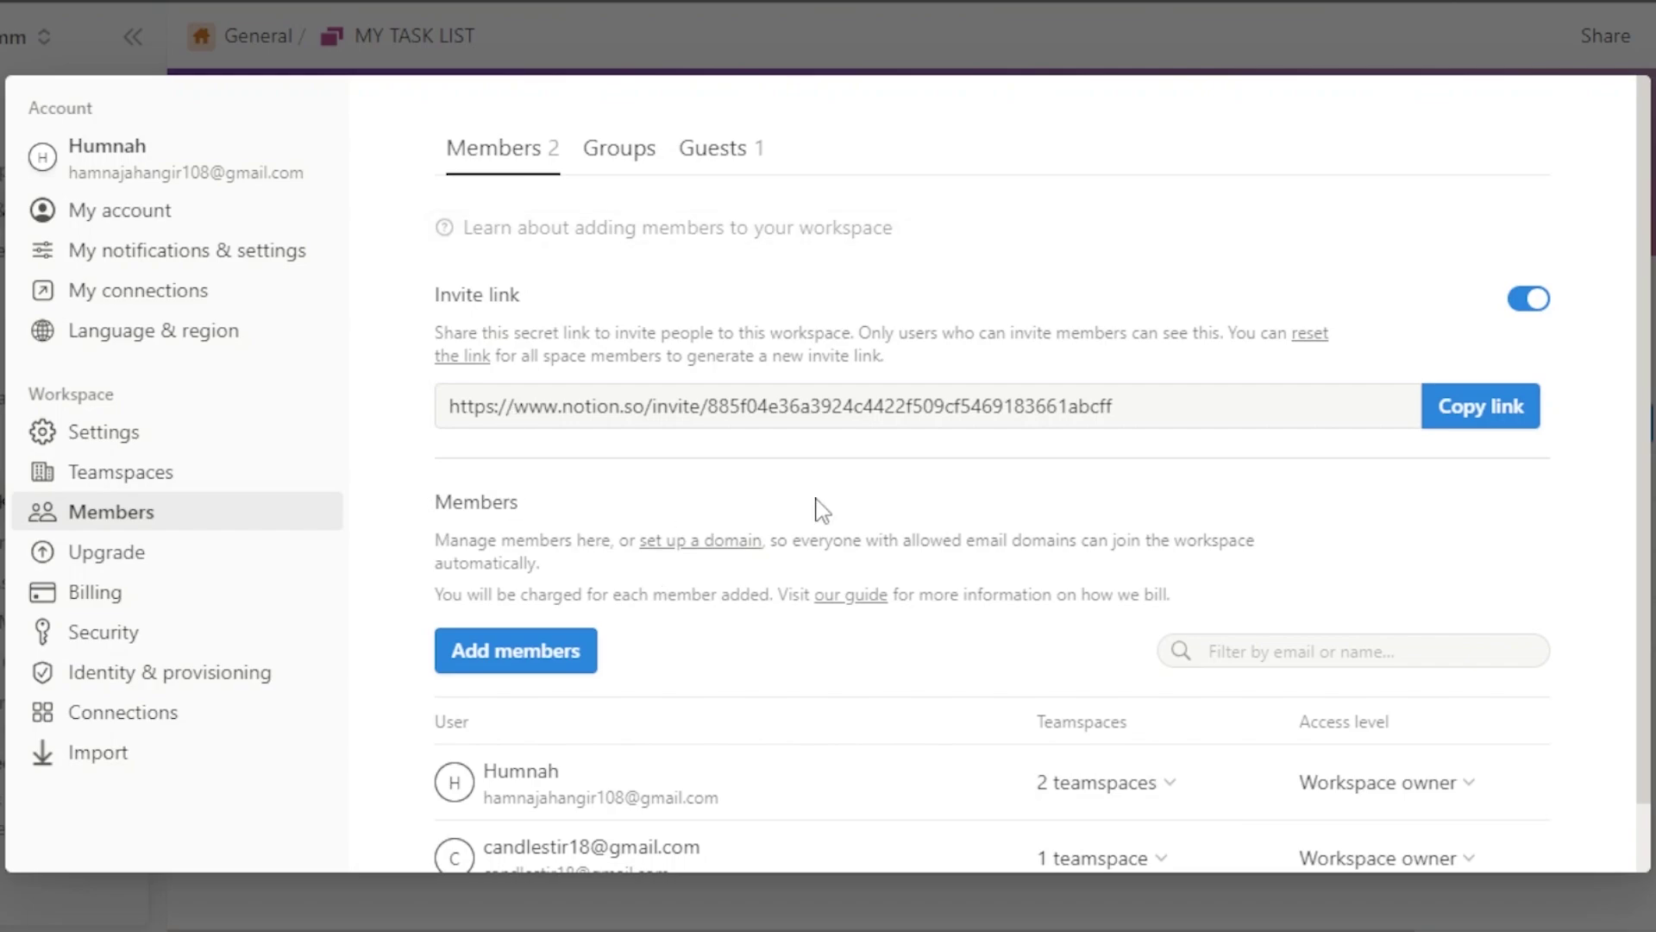
click(983, 44)
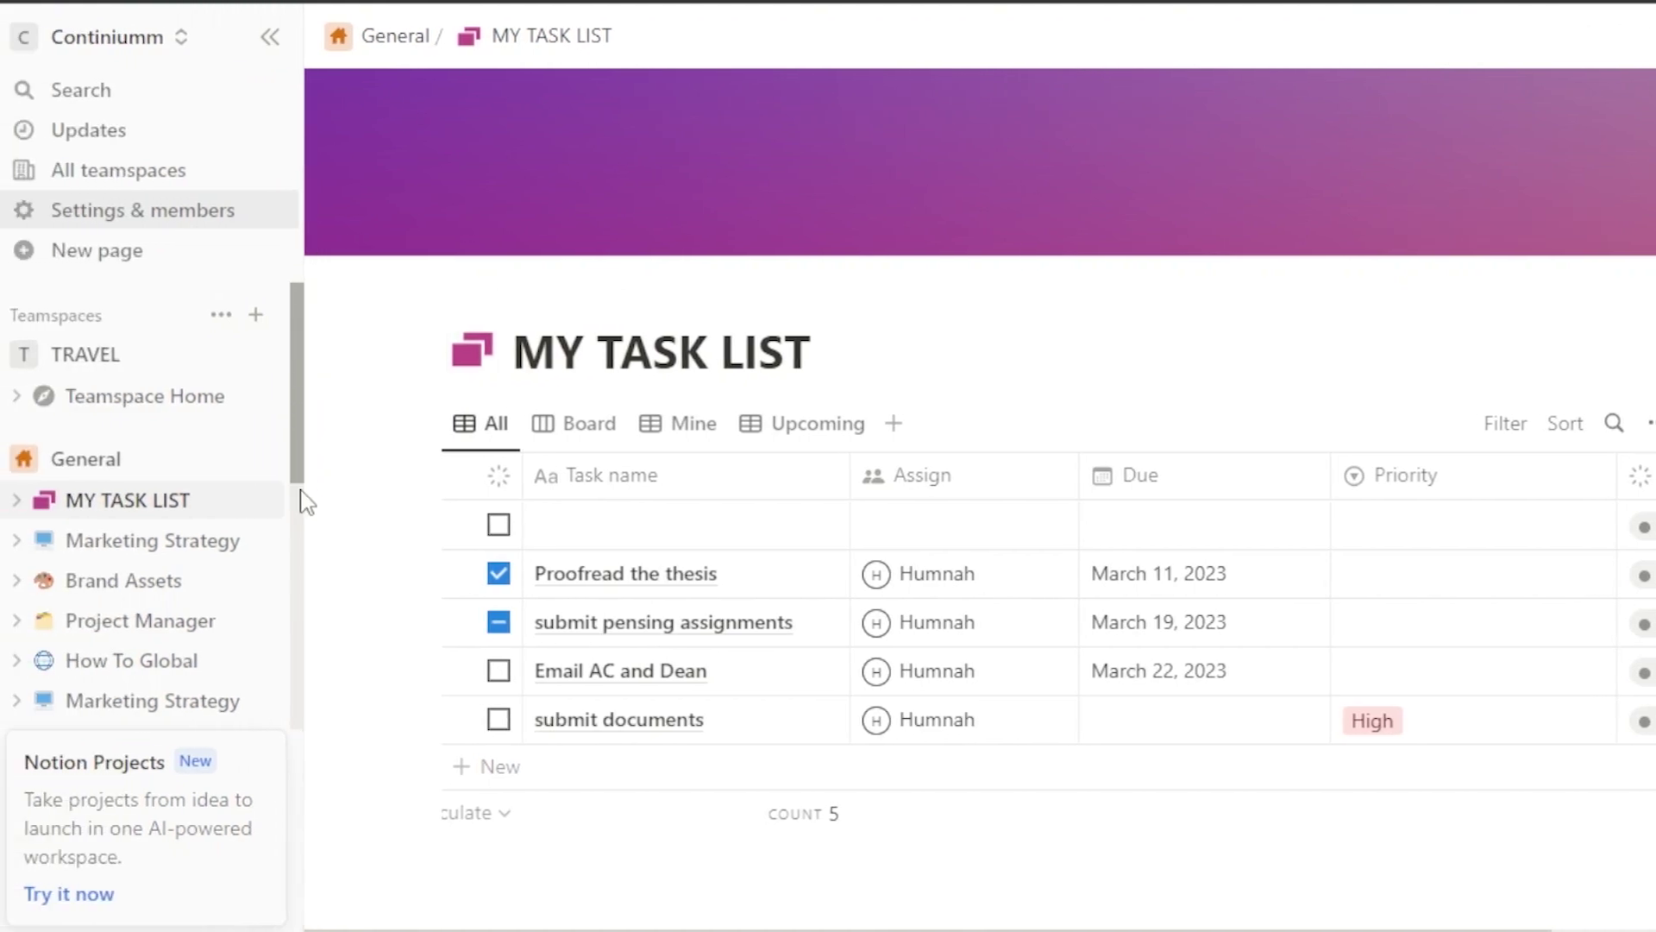
Add the second workspace member as an assignee on 'Proofread the thesis' beside the existing one
scroll(304, 526, down, 1)
scroll(316, 483, down, 4)
scroll(315, 310, up, 6)
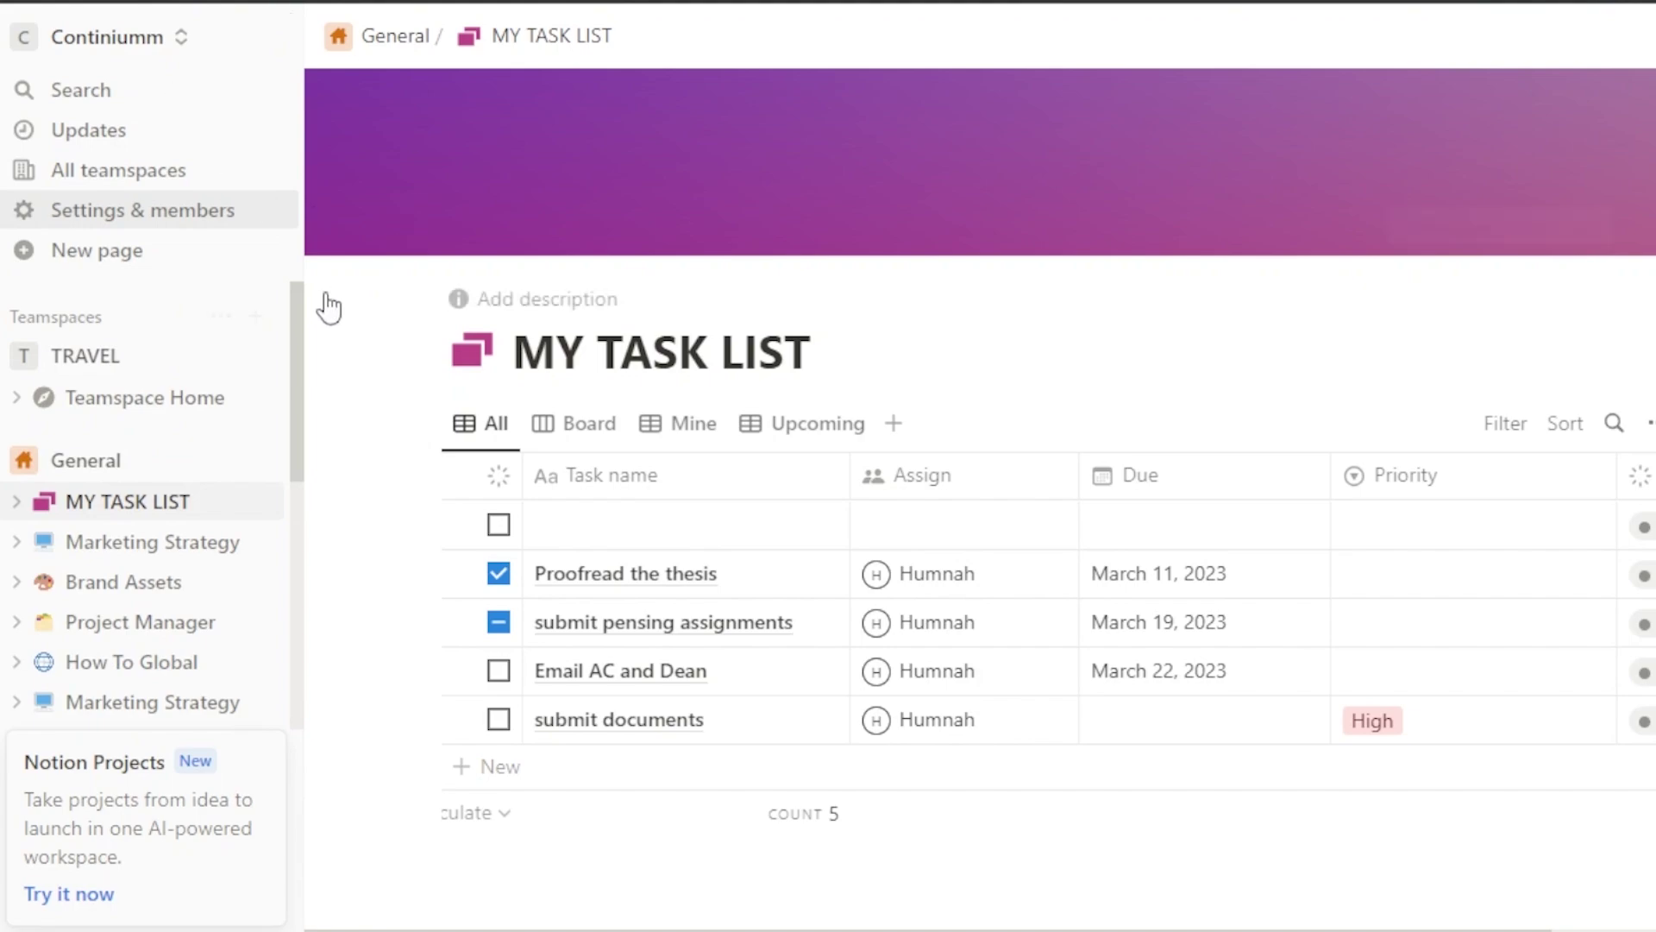
mouse_move(310, 184)
mouse_down()
mouse_move(581, 193)
mouse_move(277, 199)
mouse_move(296, 207)
mouse_move(299, 186)
mouse_up()
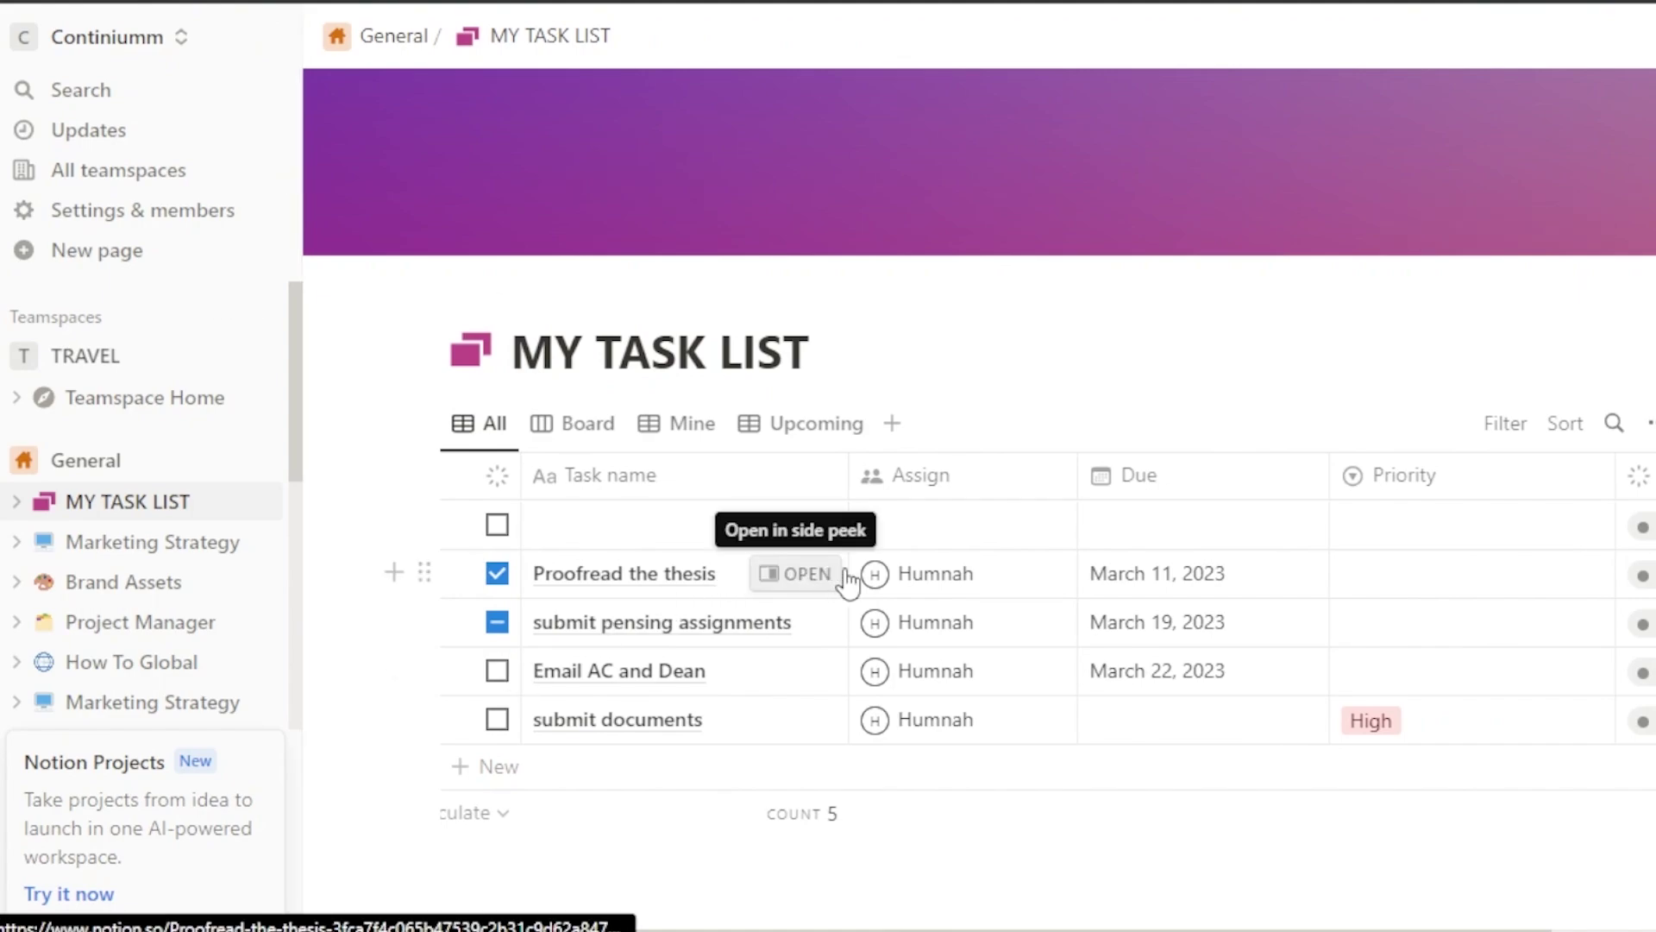
click(944, 587)
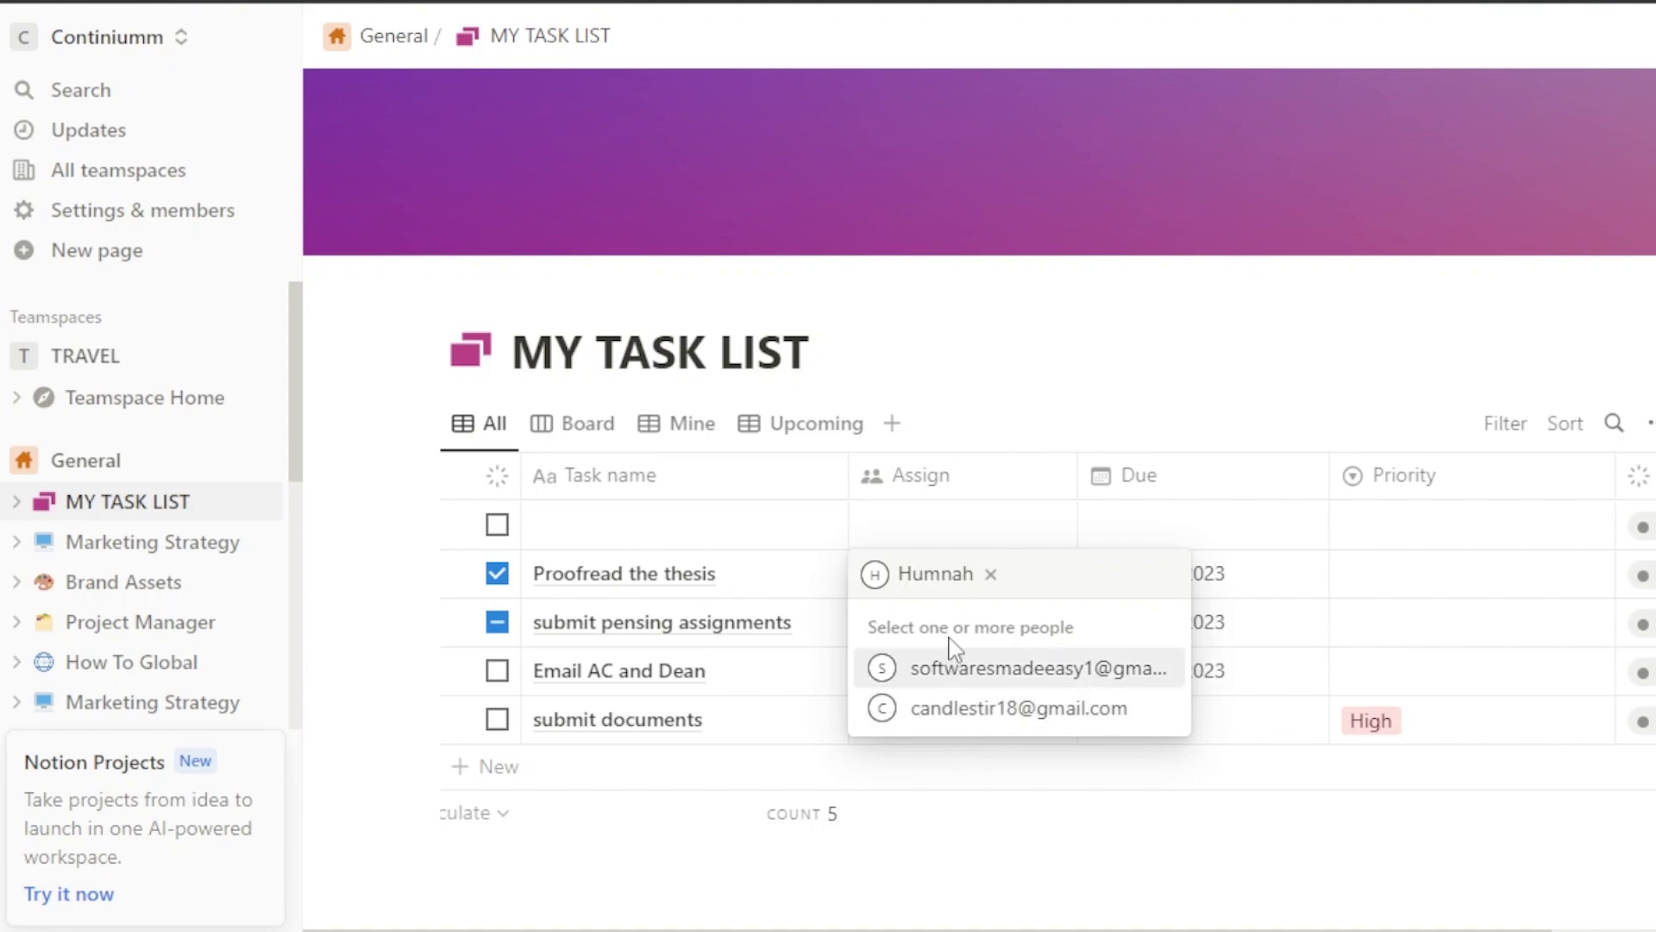
click(940, 716)
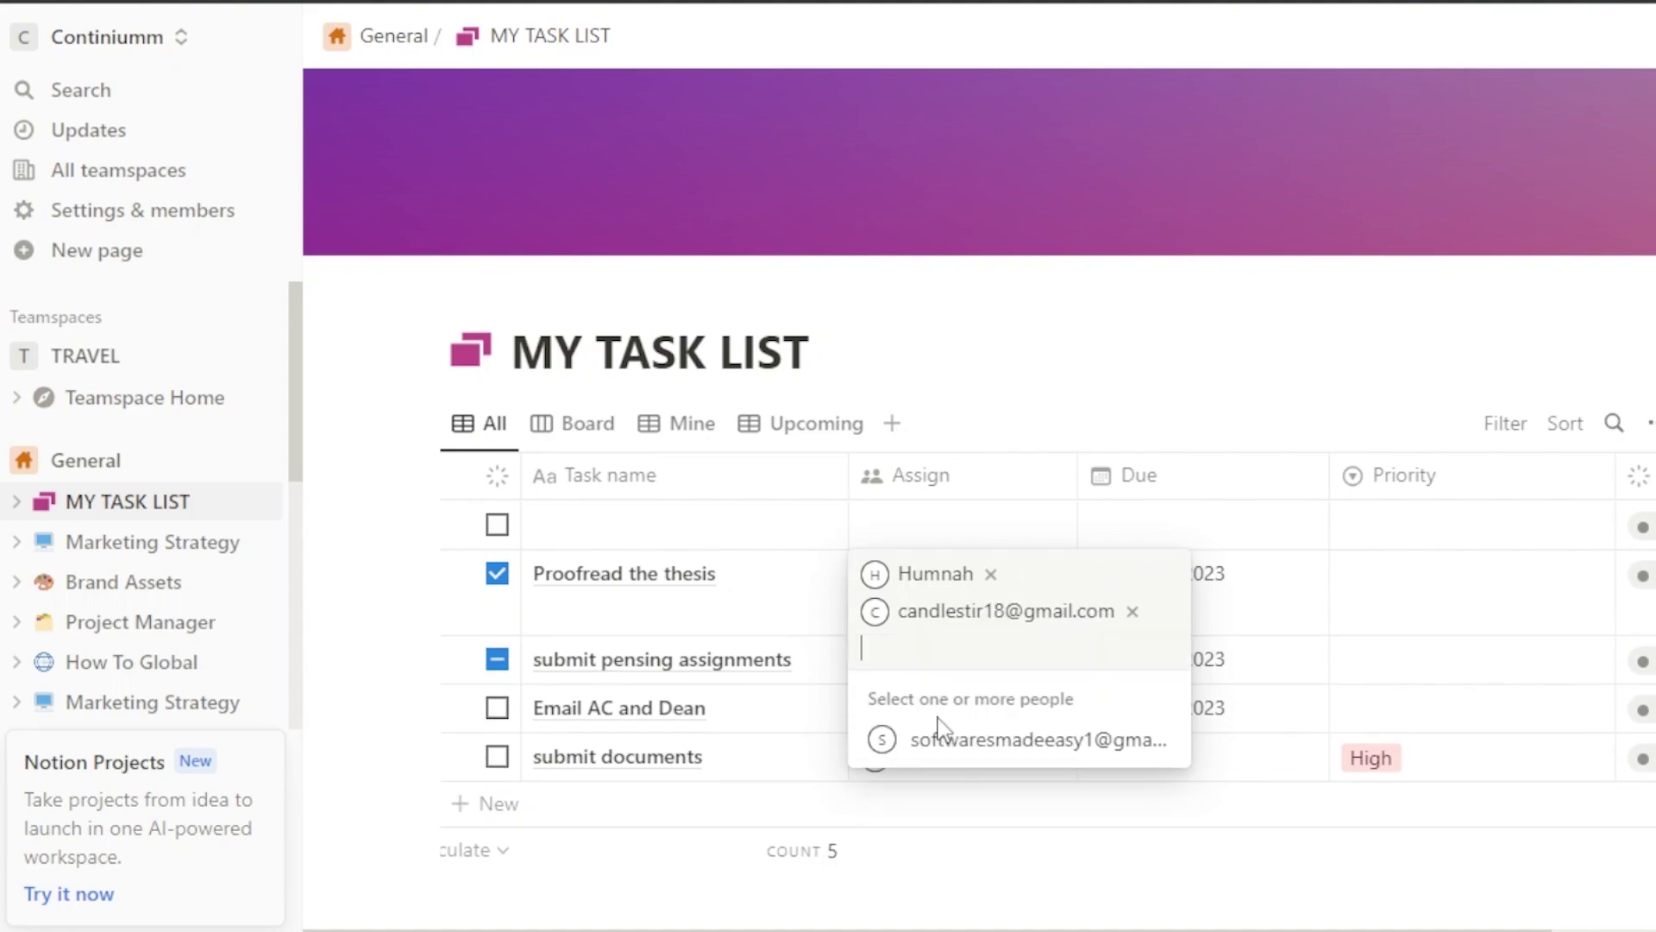
key(Escape)
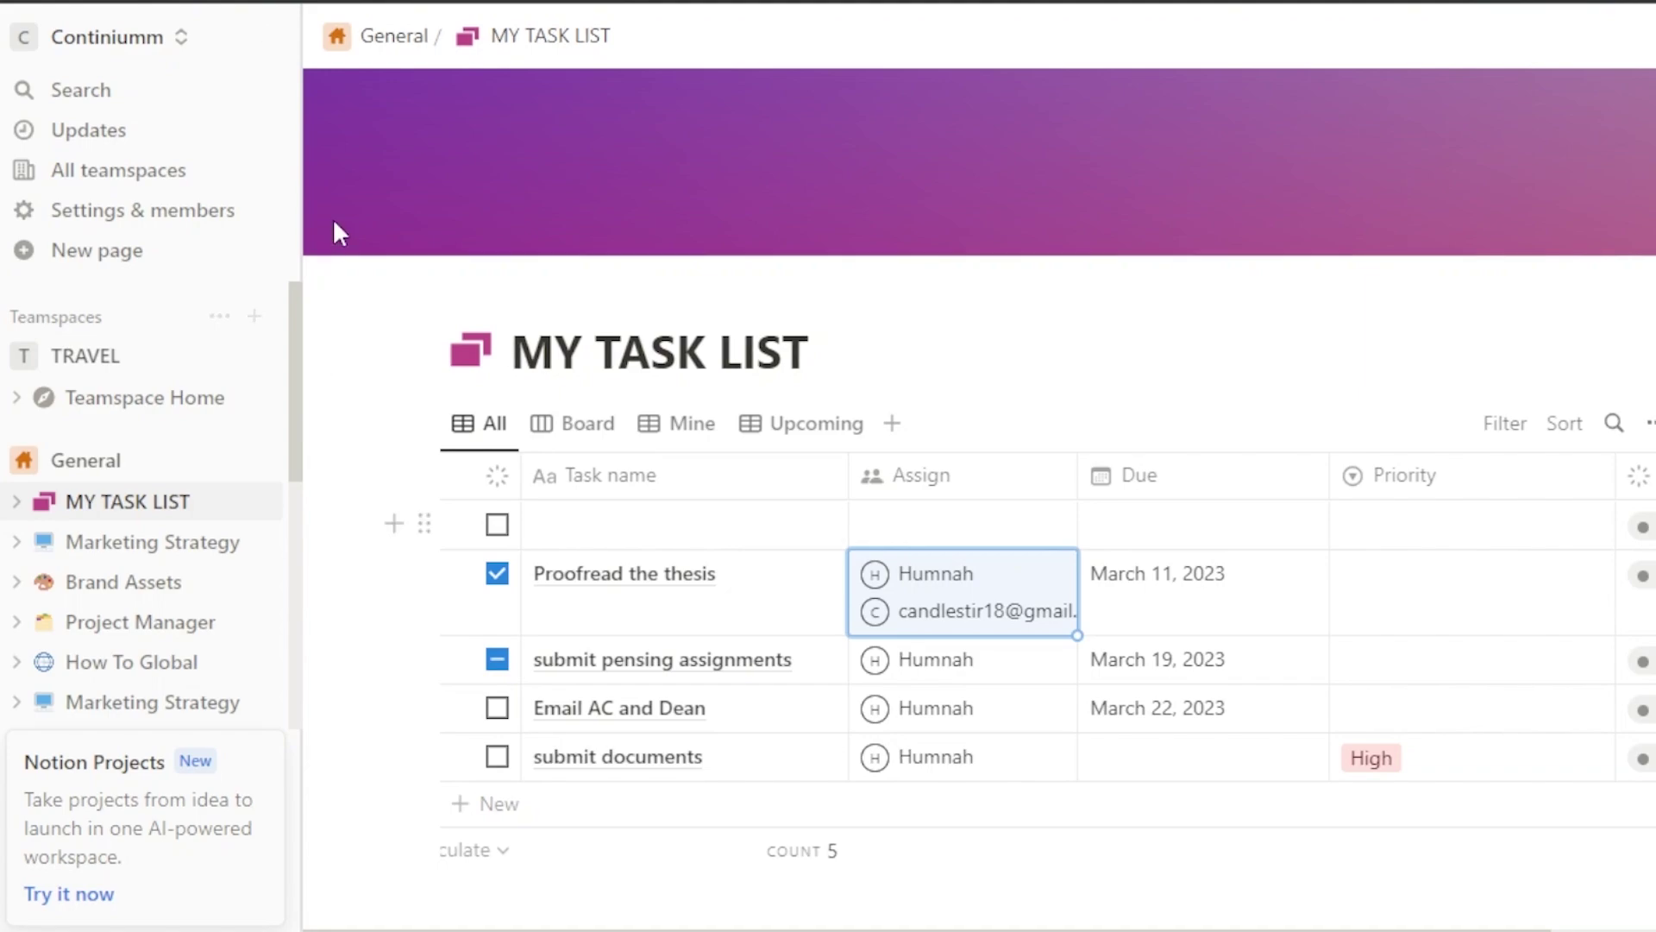
drag(303, 226, 333, 215)
scroll(329, 429, down, 2)
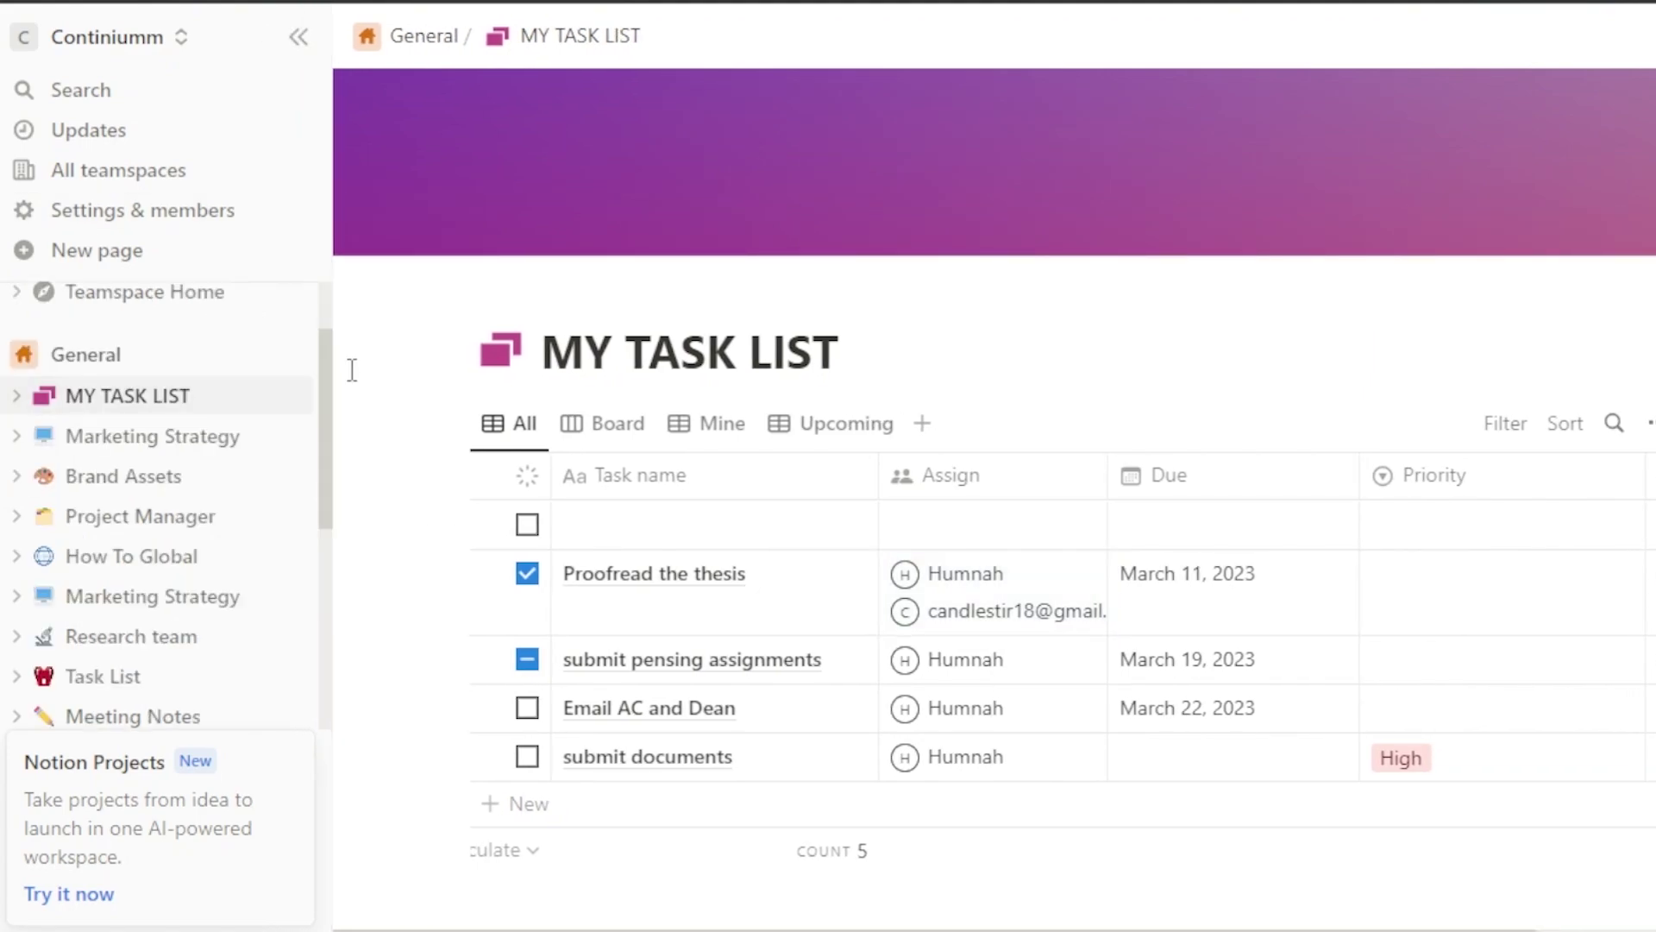
drag(326, 405, 325, 307)
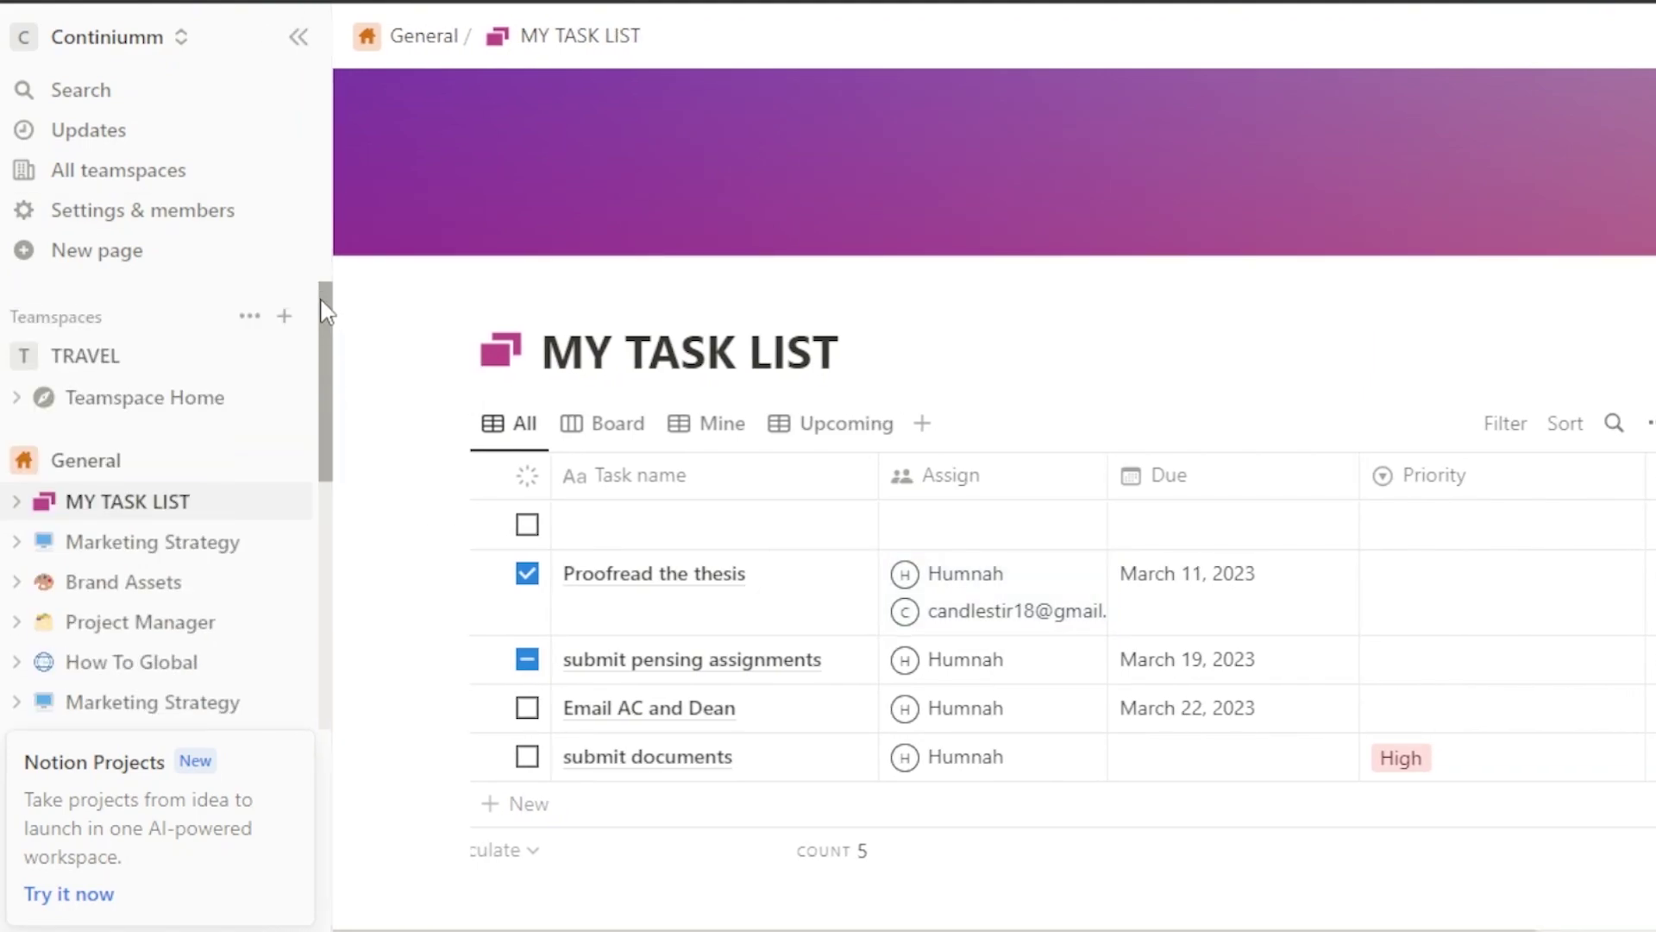
click(285, 316)
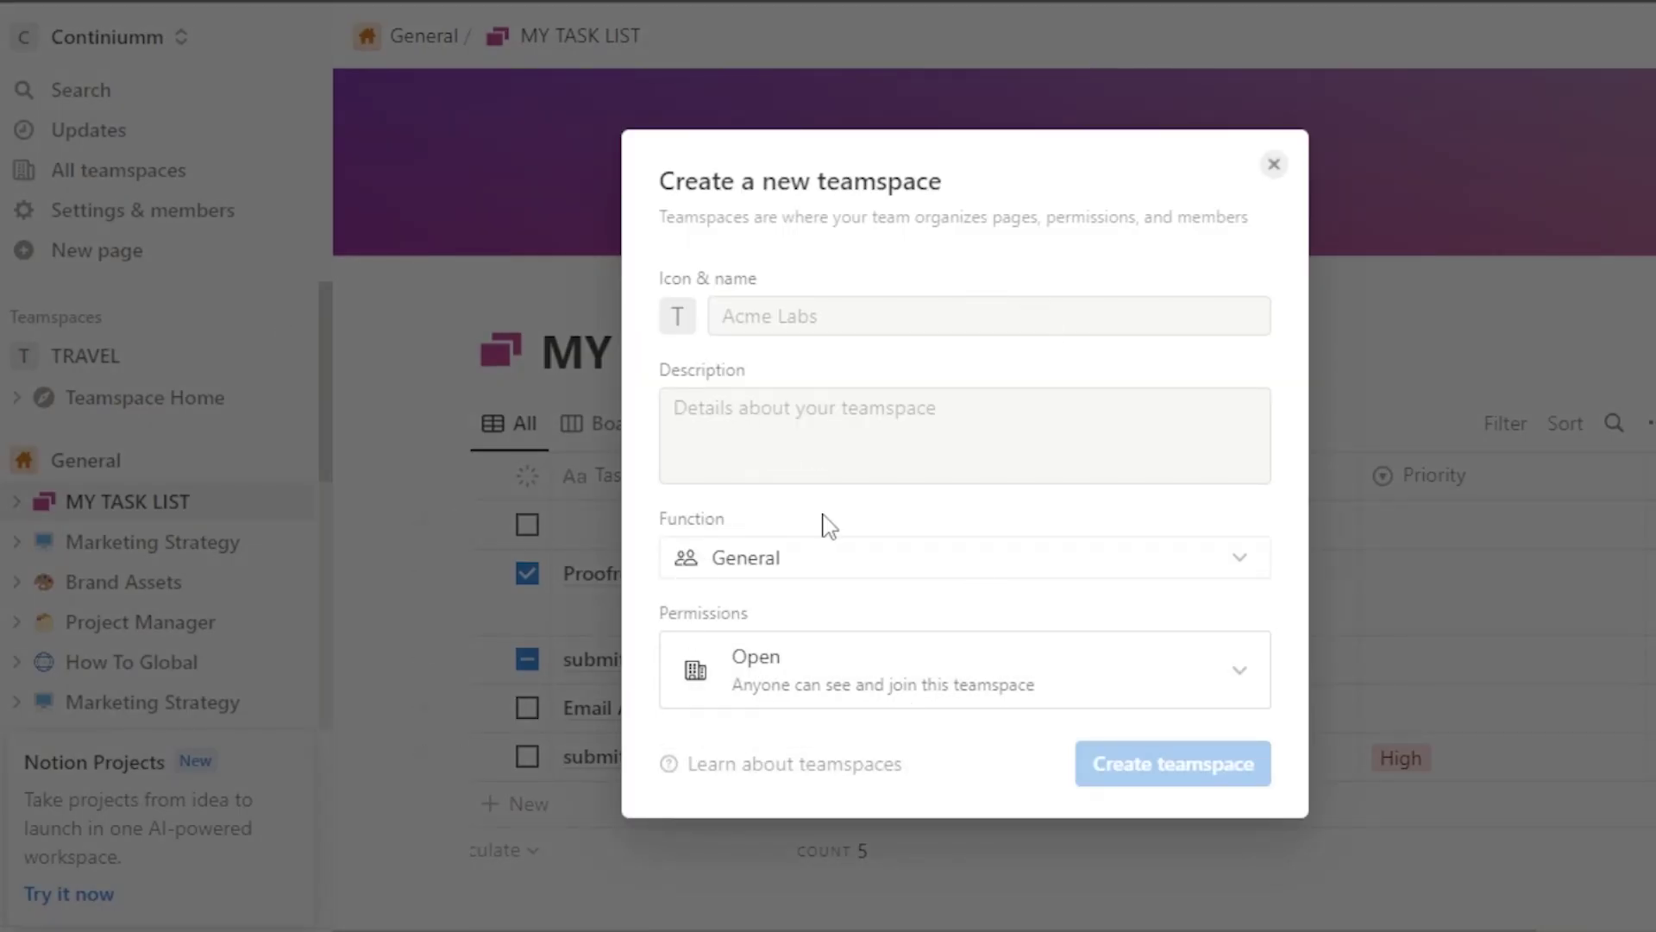
mouse_move(828, 524)
click(1274, 163)
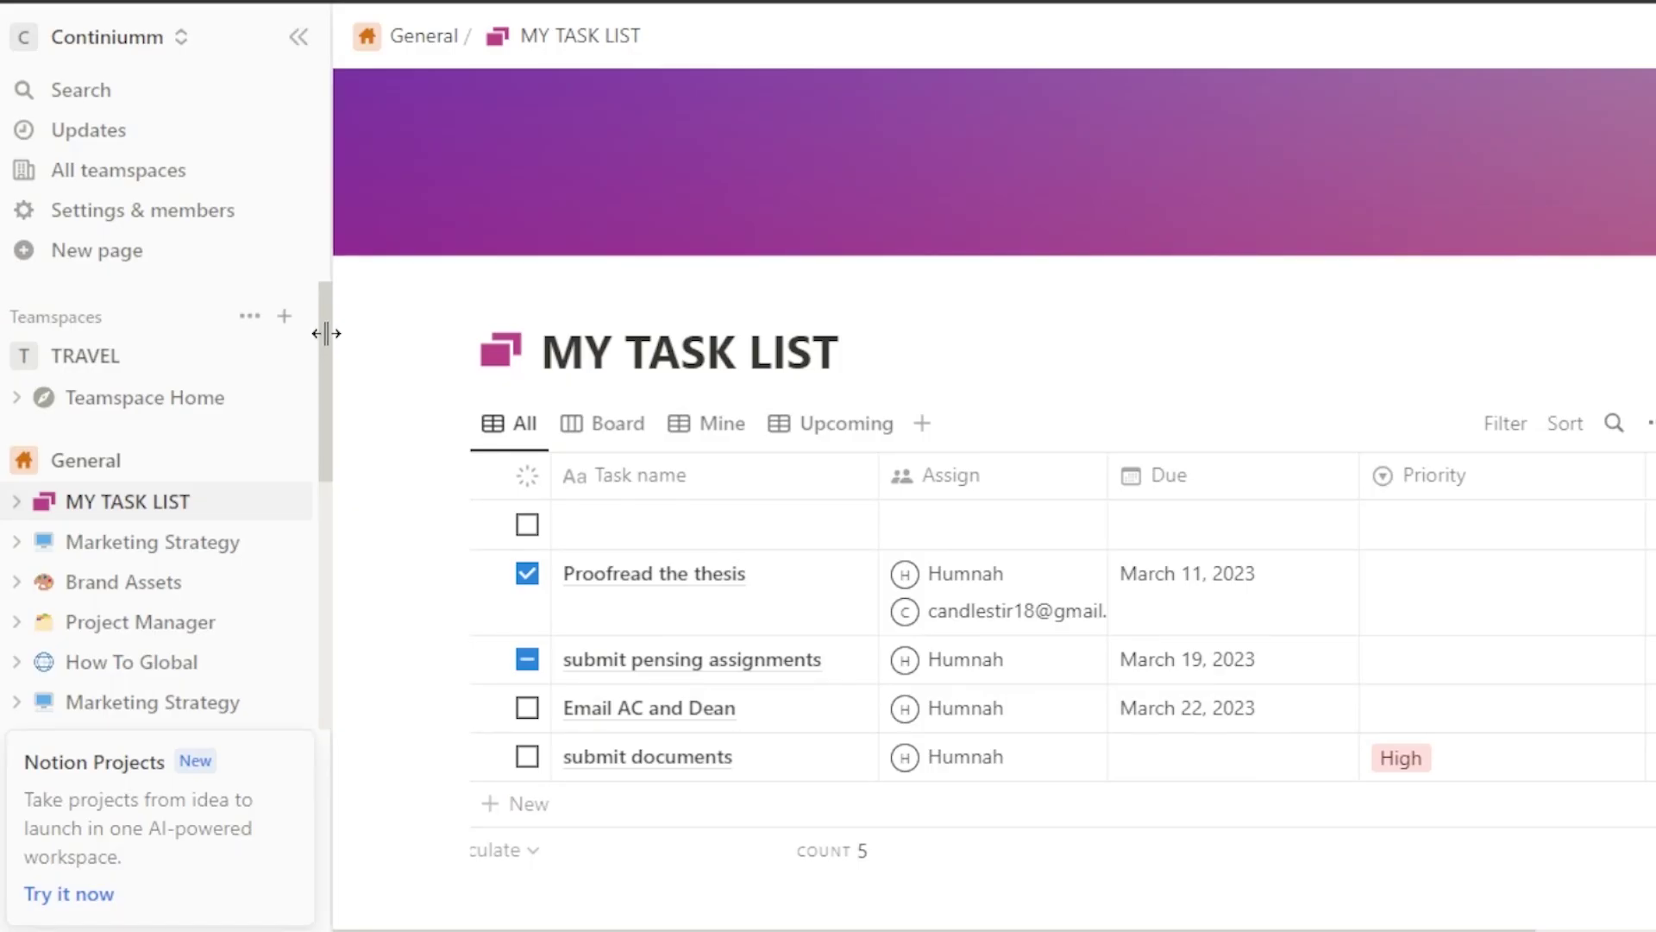
drag(326, 331, 274, 581)
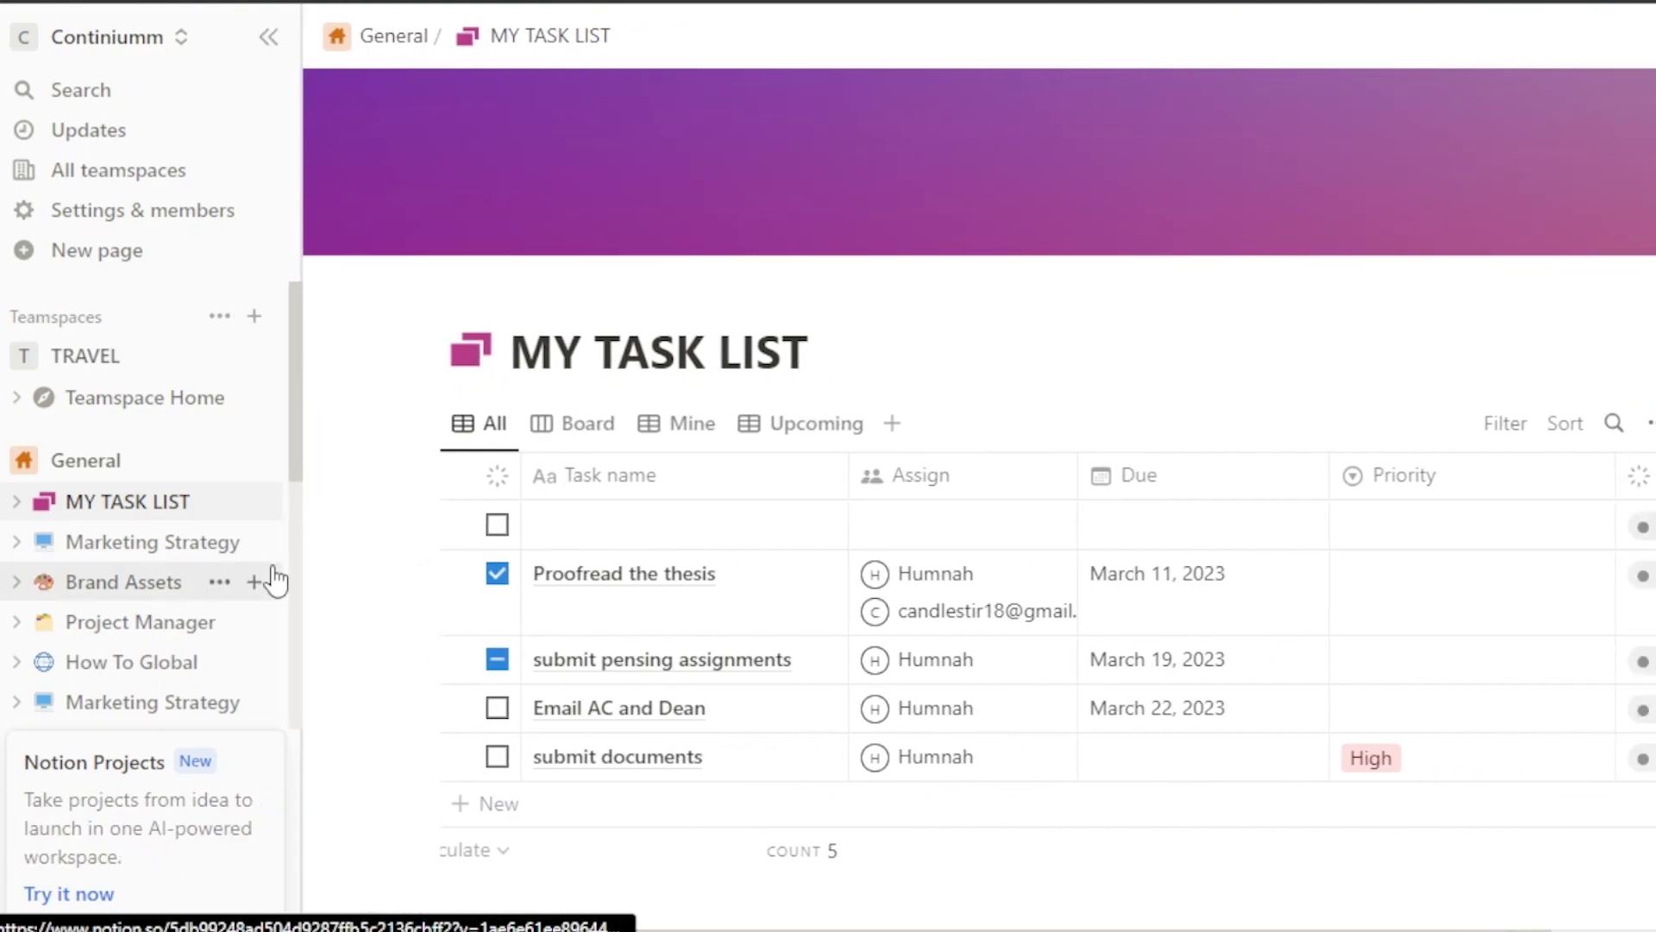
drag(292, 407, 319, 220)
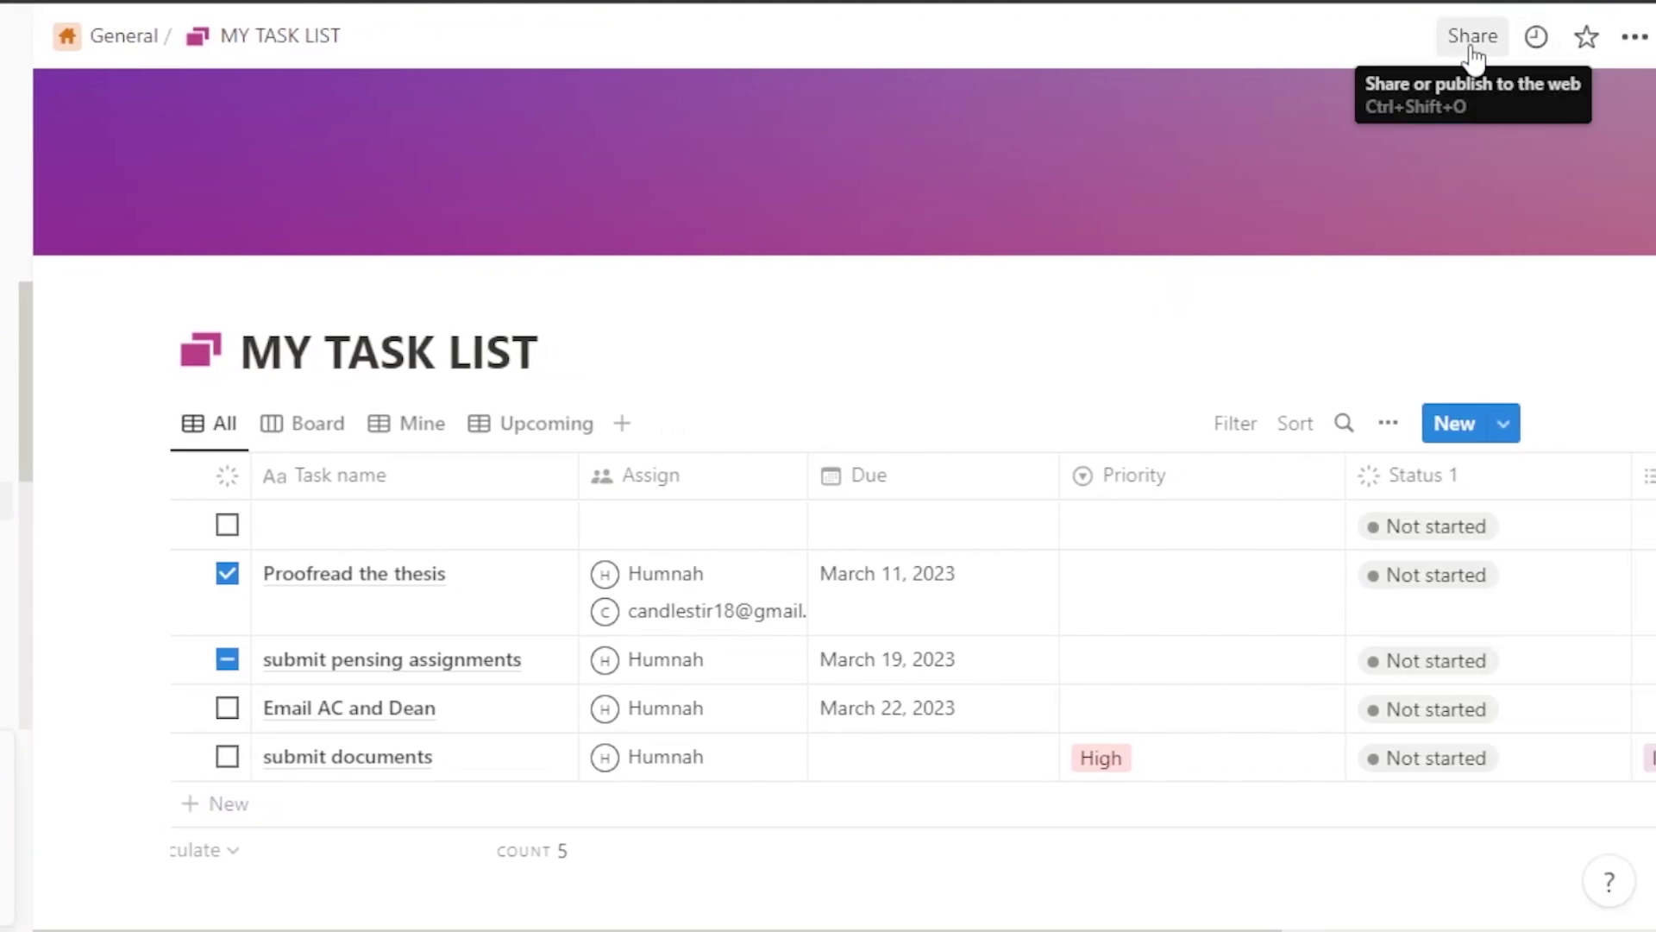
click(1474, 45)
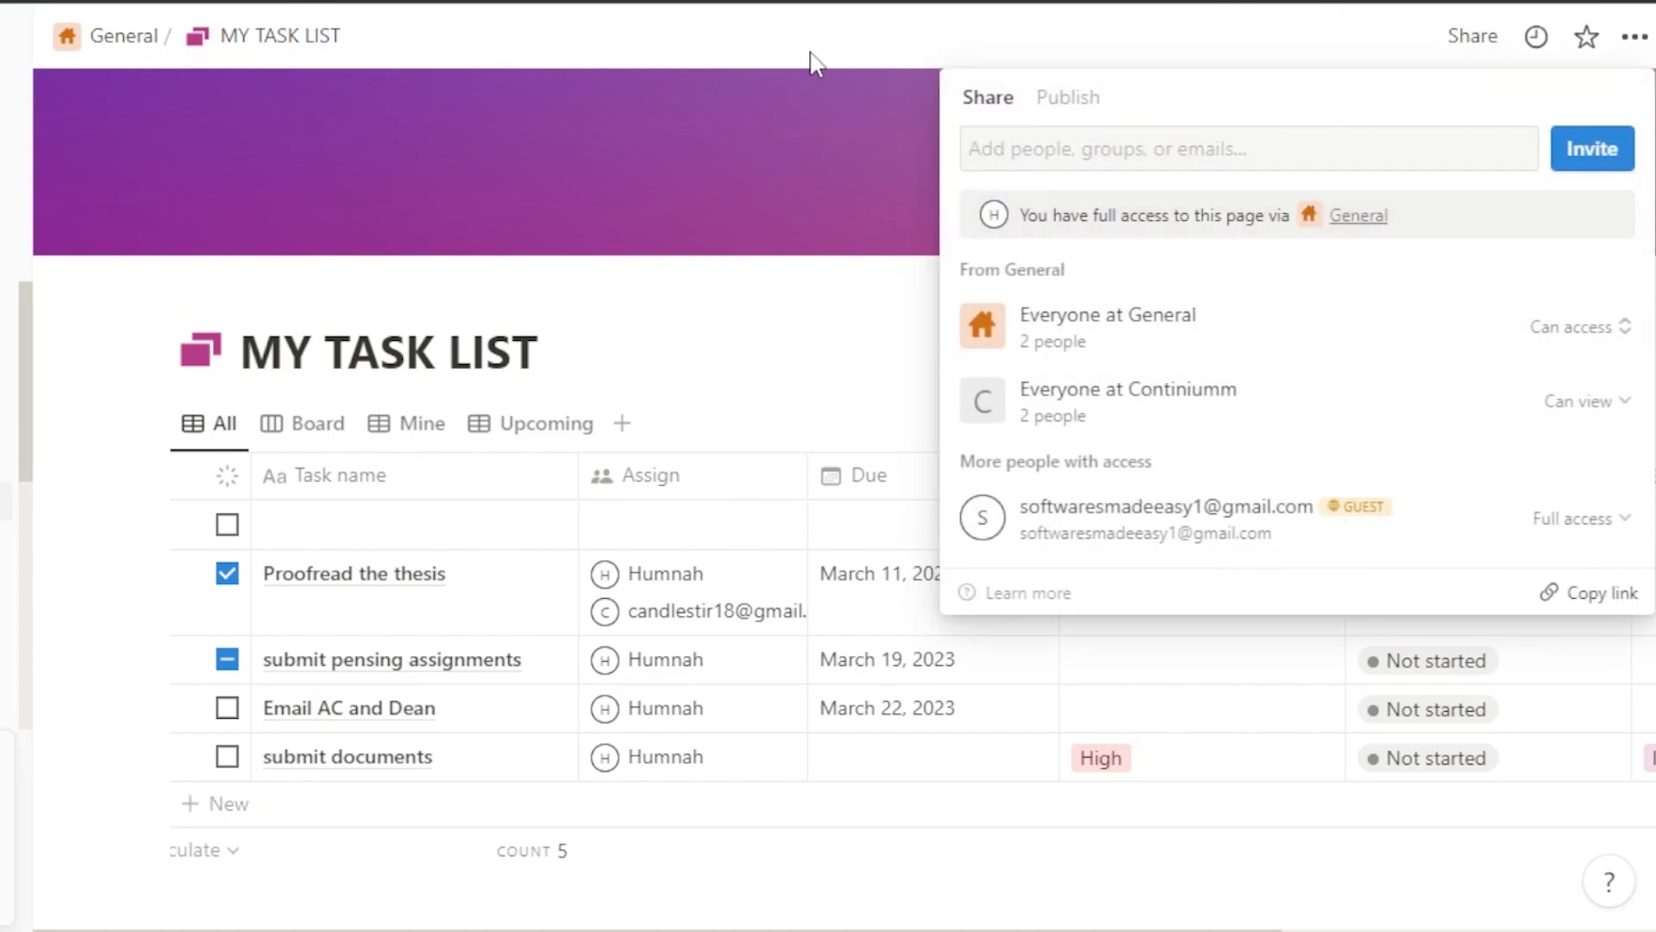
click(759, 62)
click(1486, 39)
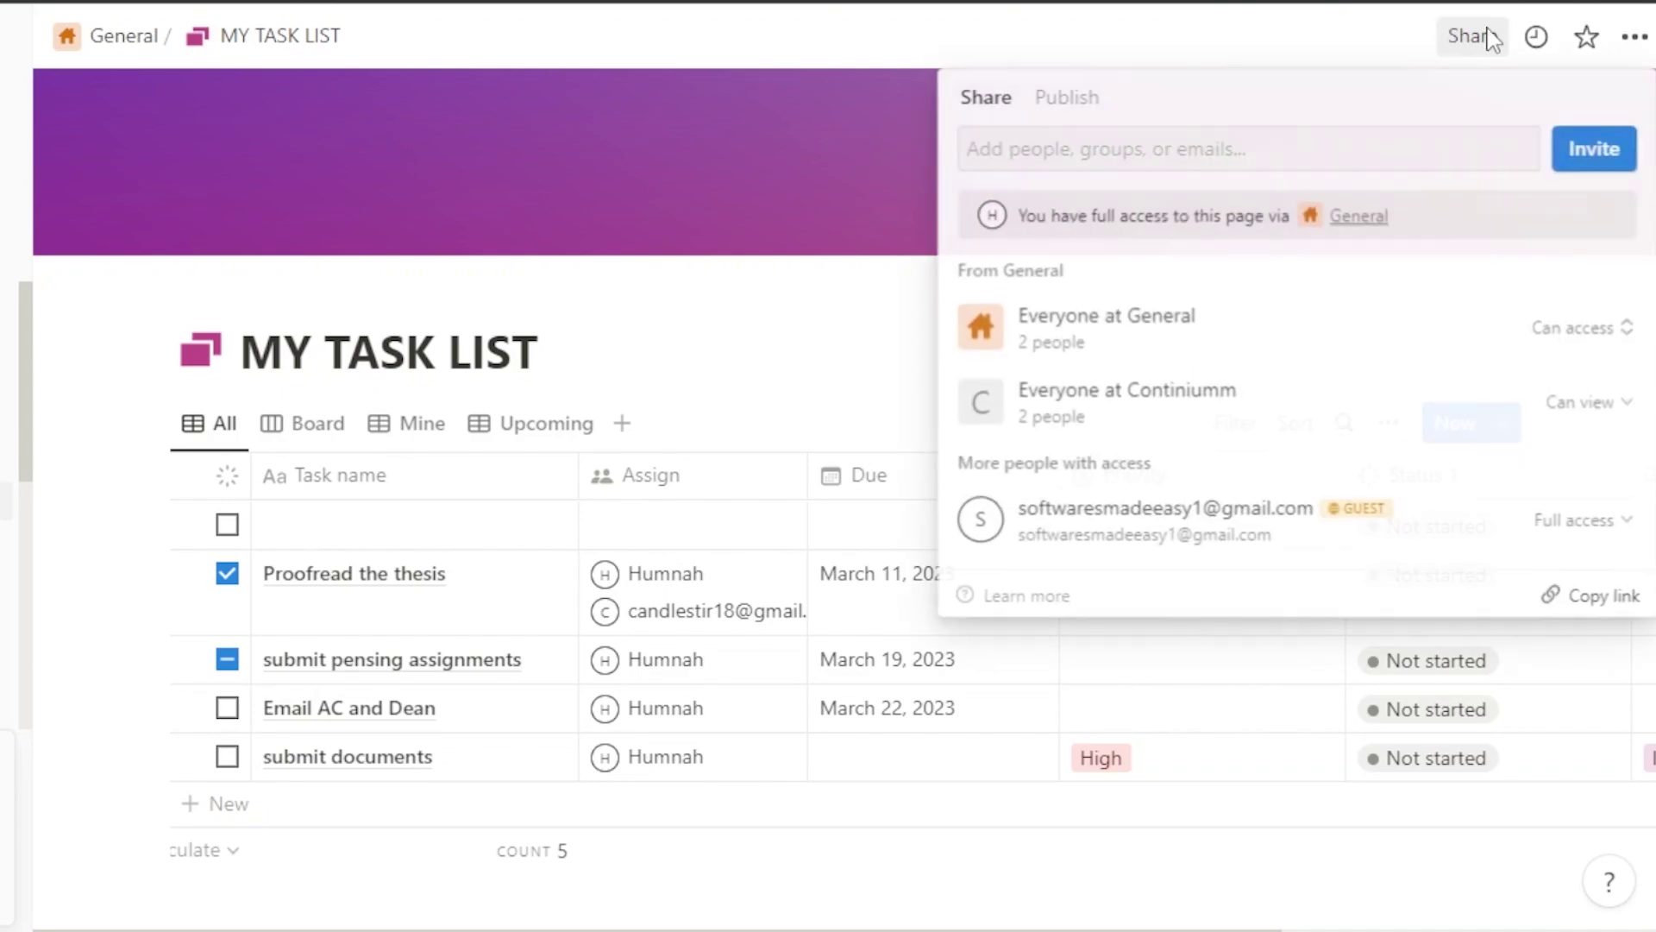
click(1068, 104)
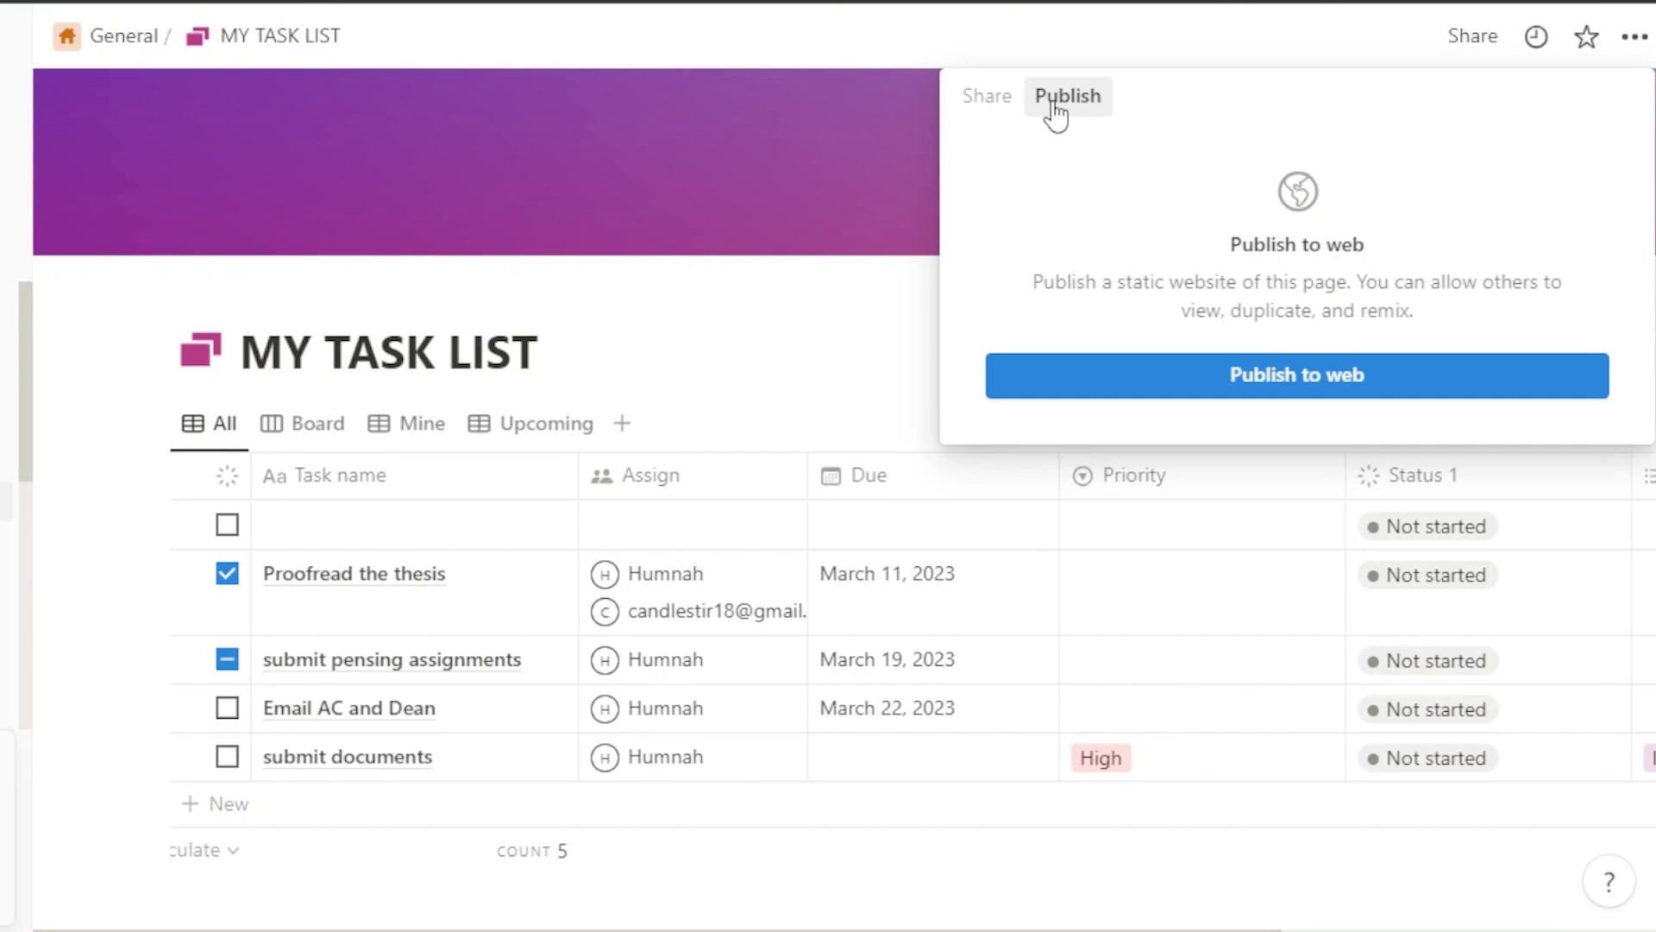
click(1000, 99)
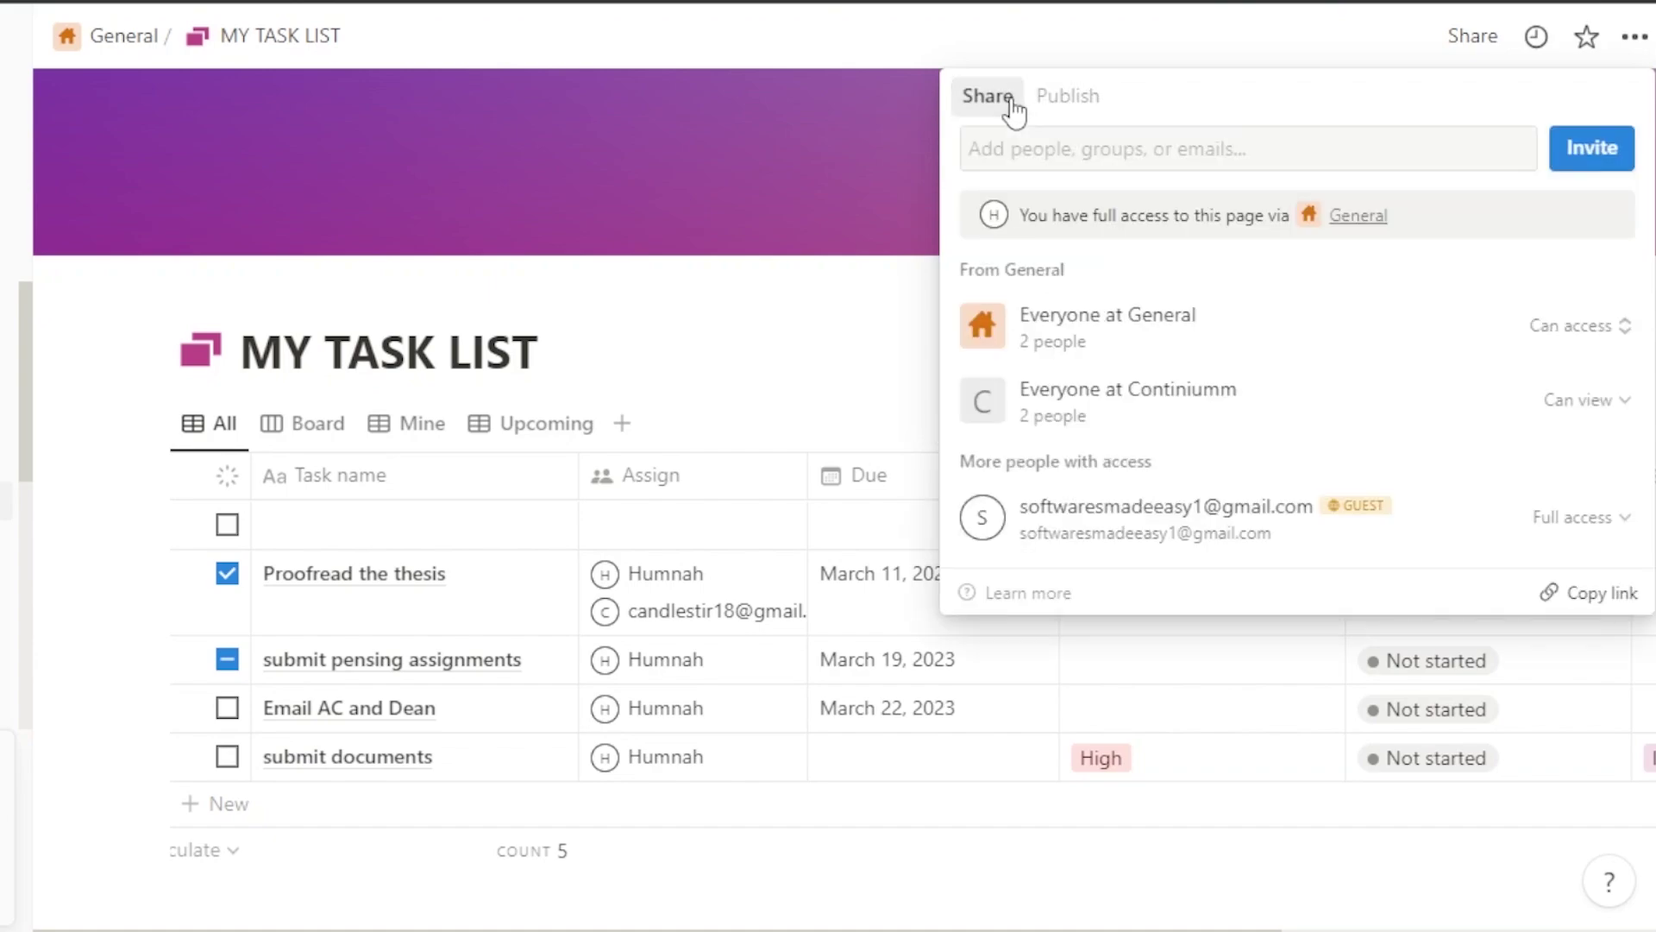
click(934, 39)
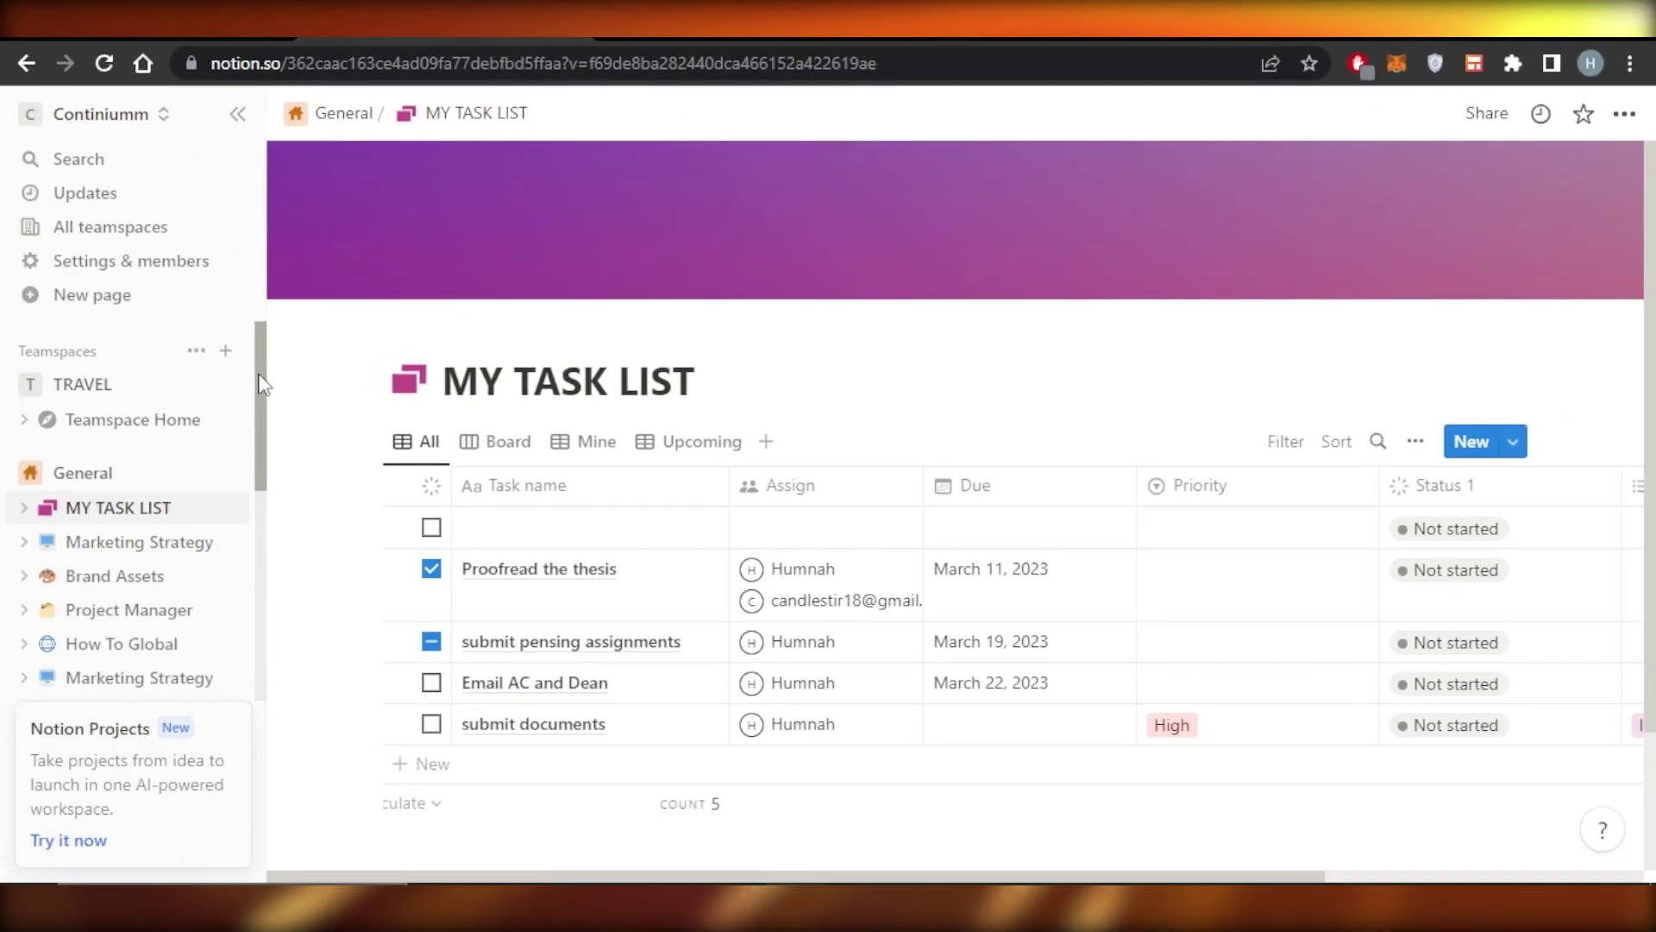
drag(263, 384, 265, 690)
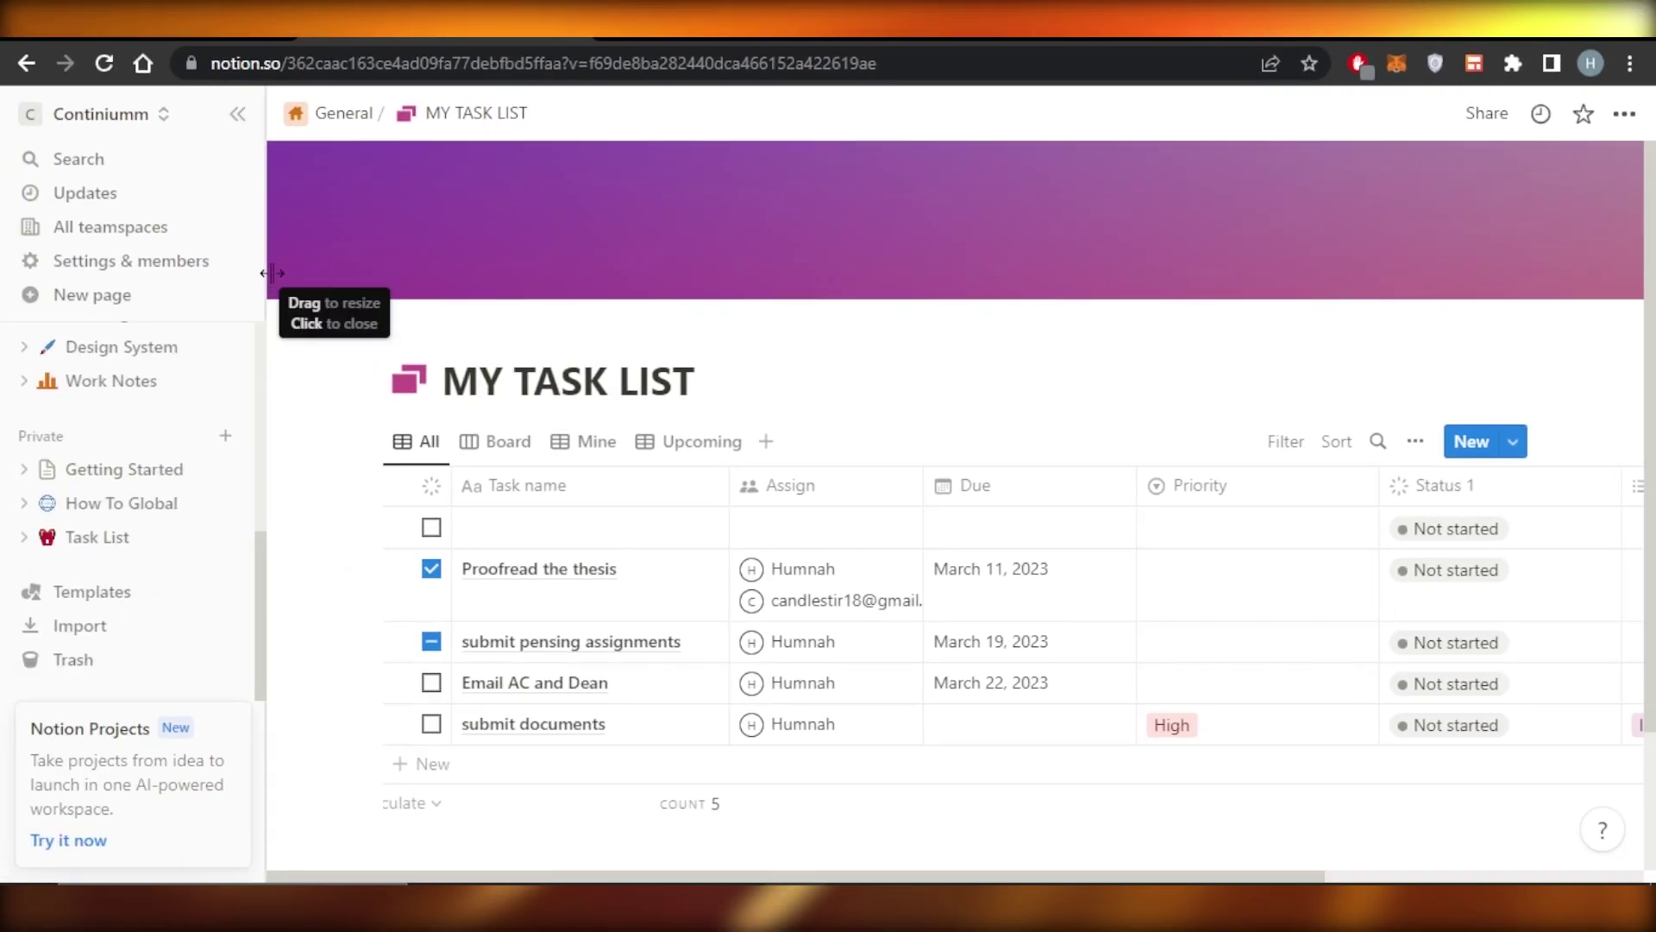